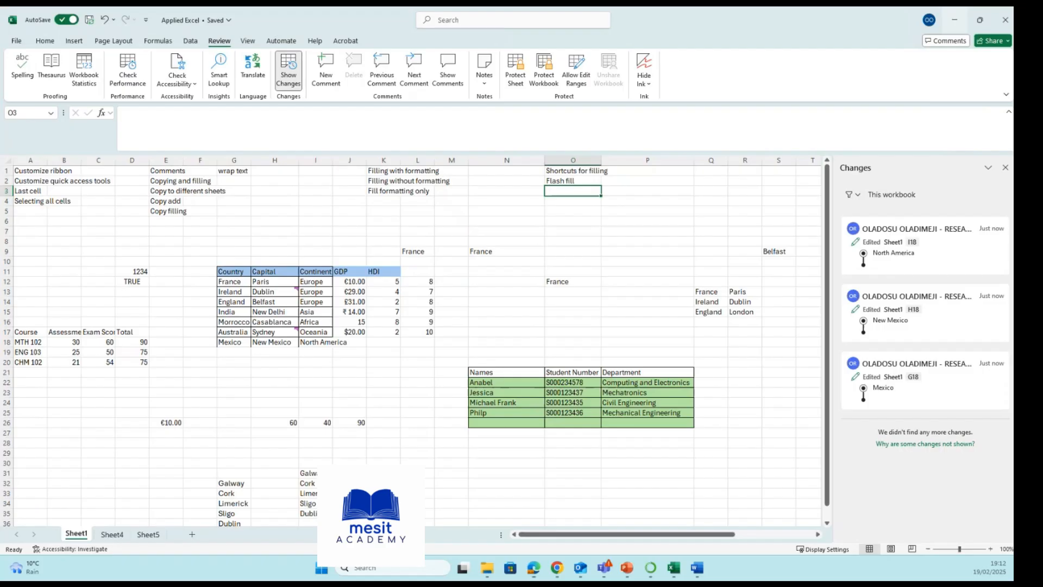
Step: Select the Dublin cell H13 in the country table and close the workbook's change history
{"action": "left_click", "coordinate": [275, 362]}
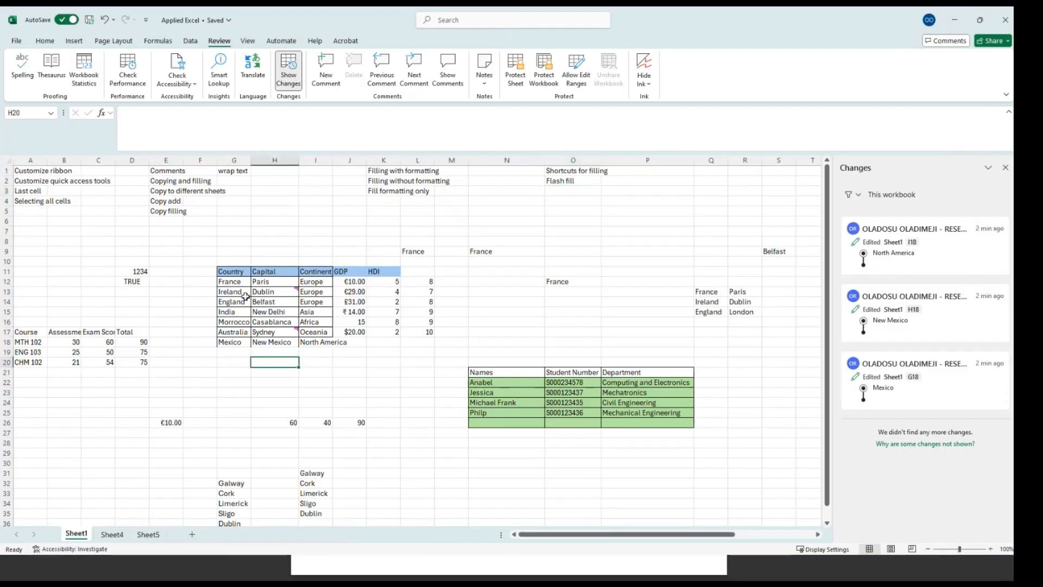
{"action": "left_click", "coordinate": [287, 292]}
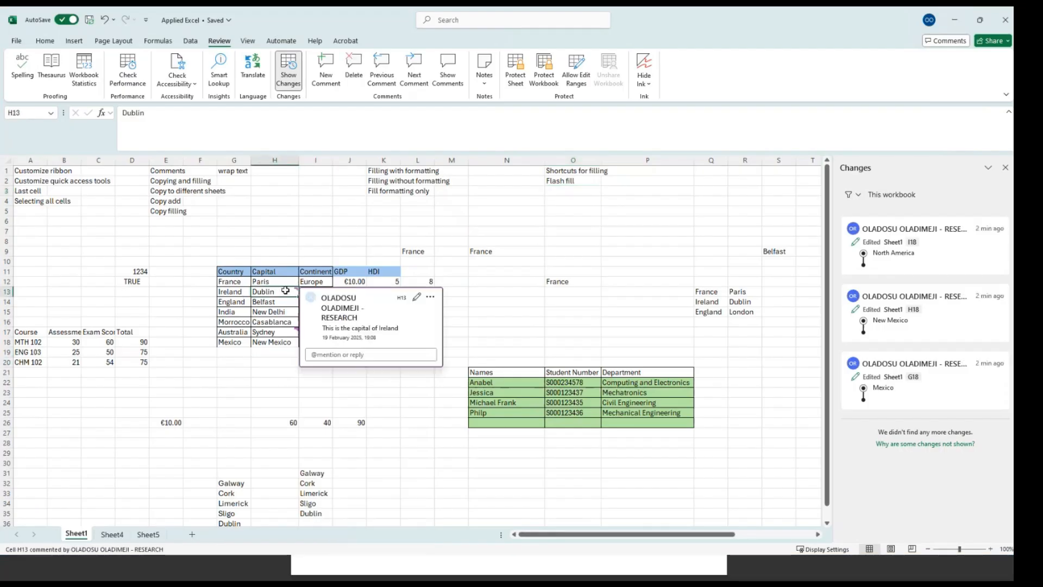
{"action": "left_click", "coordinate": [1006, 167]}
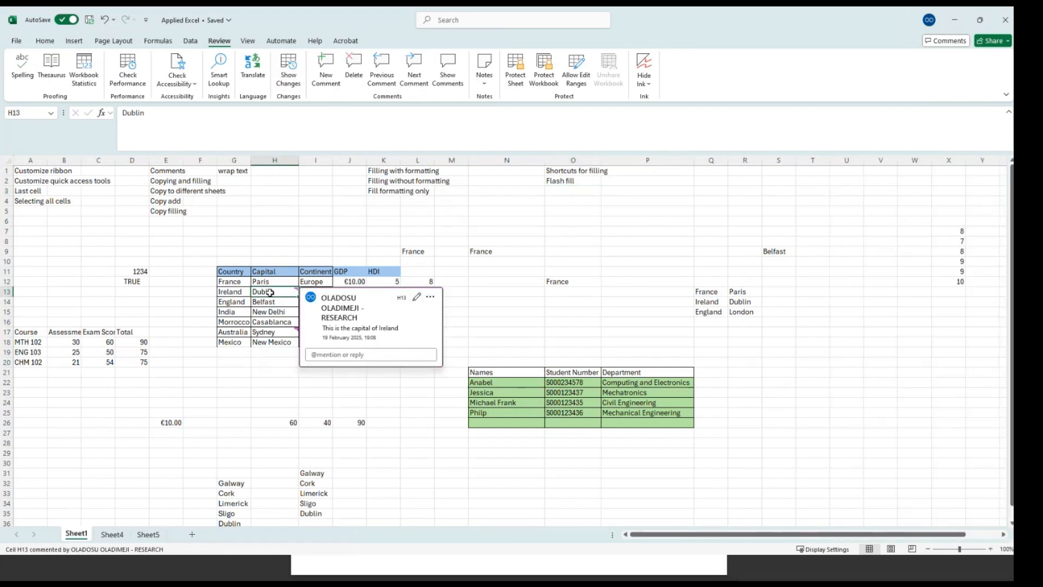
Step: Delete the comment threads on cells H13 and H17, closing the comments list when both are removed
{"action": "left_click", "coordinate": [449, 79]}
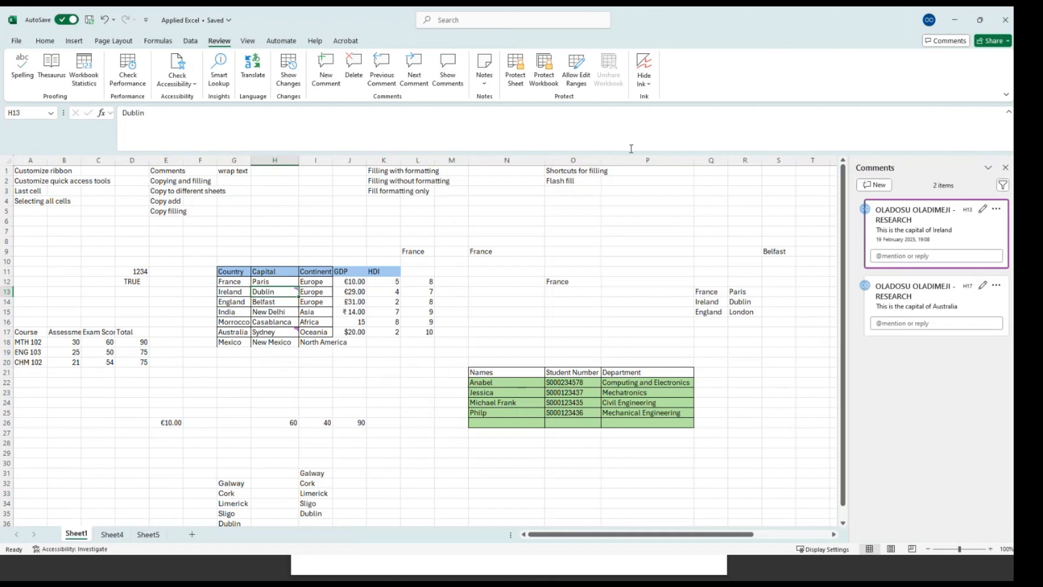
{"action": "left_click", "coordinate": [996, 209]}
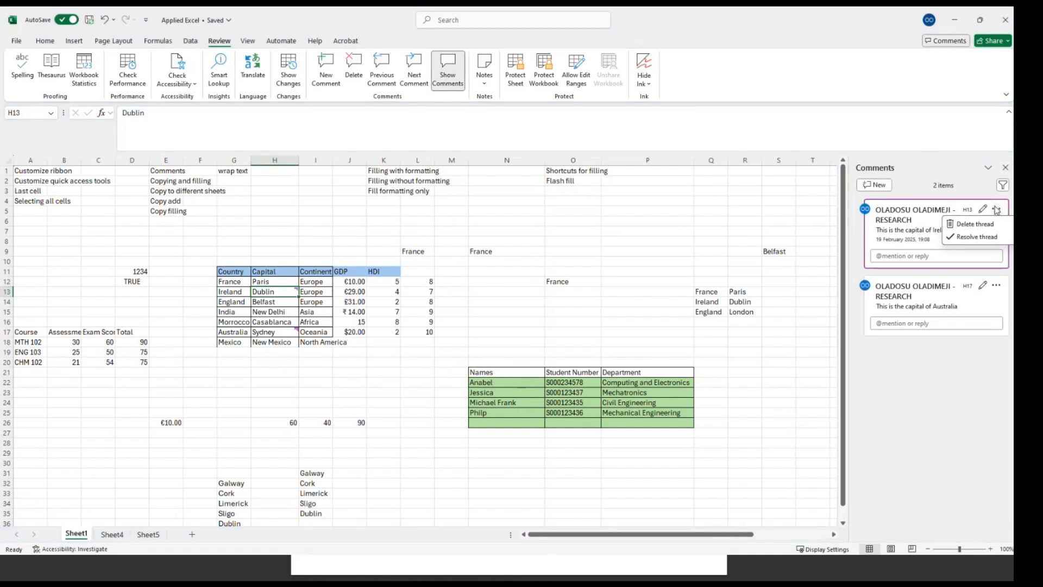
{"action": "left_click", "coordinate": [974, 223]}
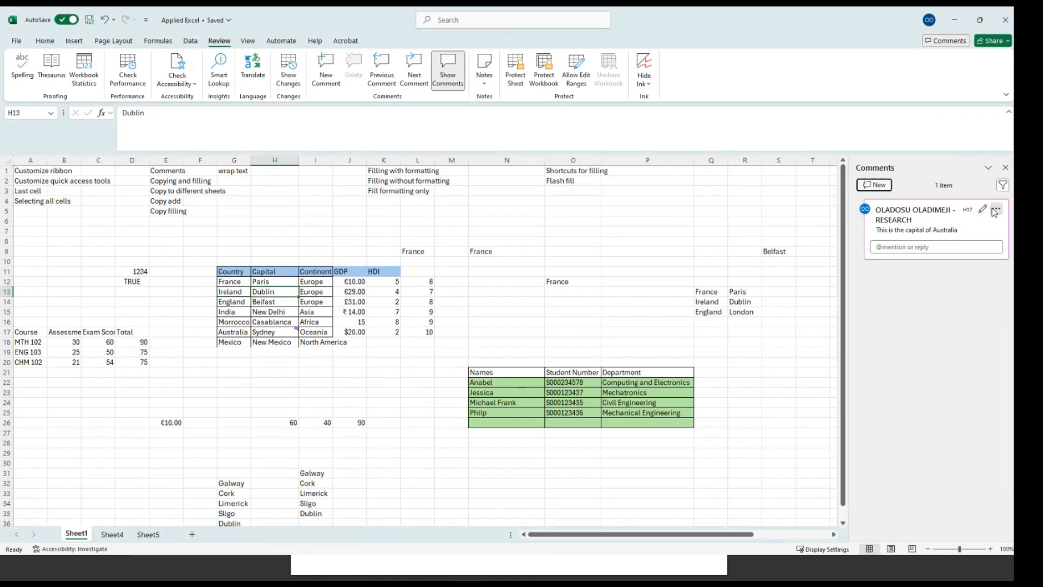
{"action": "left_click", "coordinate": [997, 209]}
{"action": "left_click", "coordinate": [975, 224]}
{"action": "left_click", "coordinate": [1005, 167]}
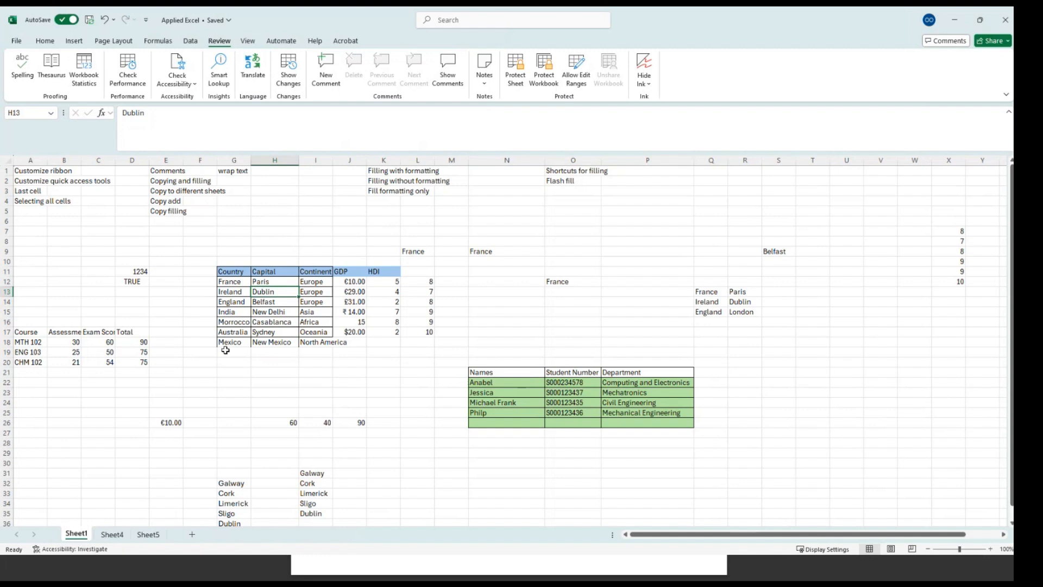
Step: Underline the table headings from Country to HDI in G11:K11 and change the underline style to Double Underline
{"action": "left_click", "coordinate": [234, 271]}
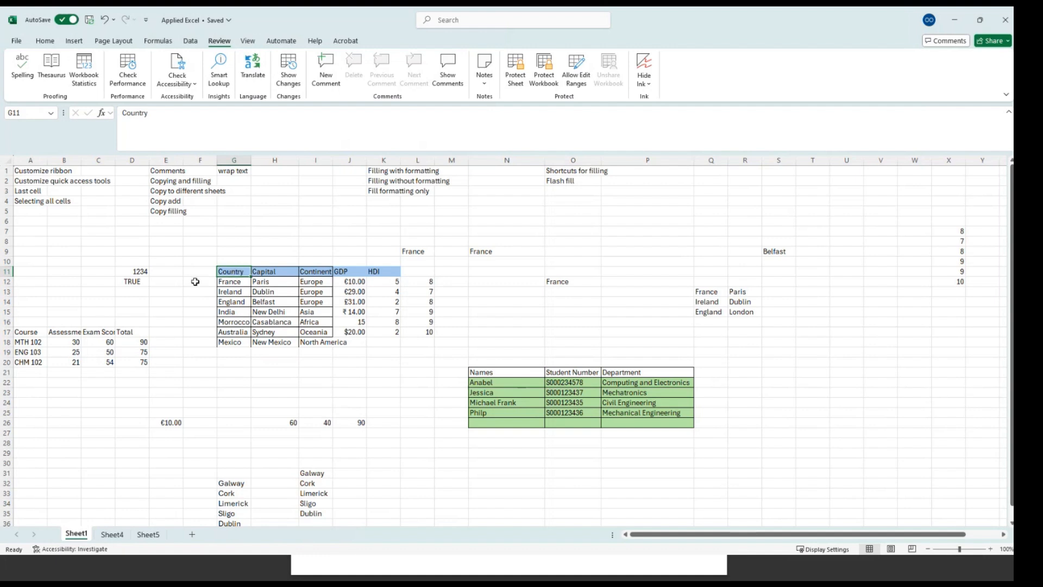
{"action": "key", "text": "shift+Right"}
{"action": "key", "text": "shift+Right"}
{"action": "key", "text": "shift+Right"}
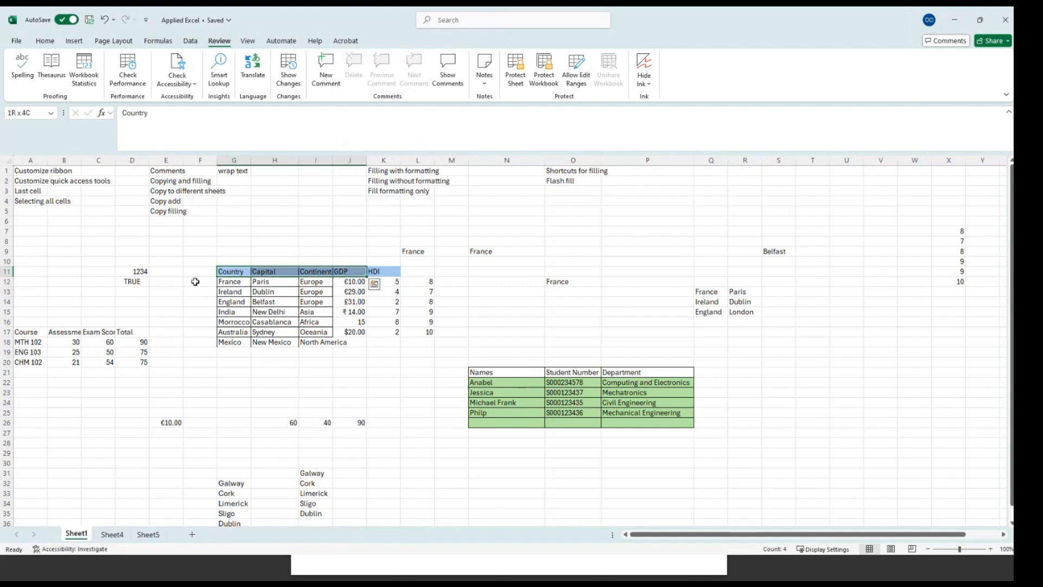
{"action": "key", "text": "shift+Right"}
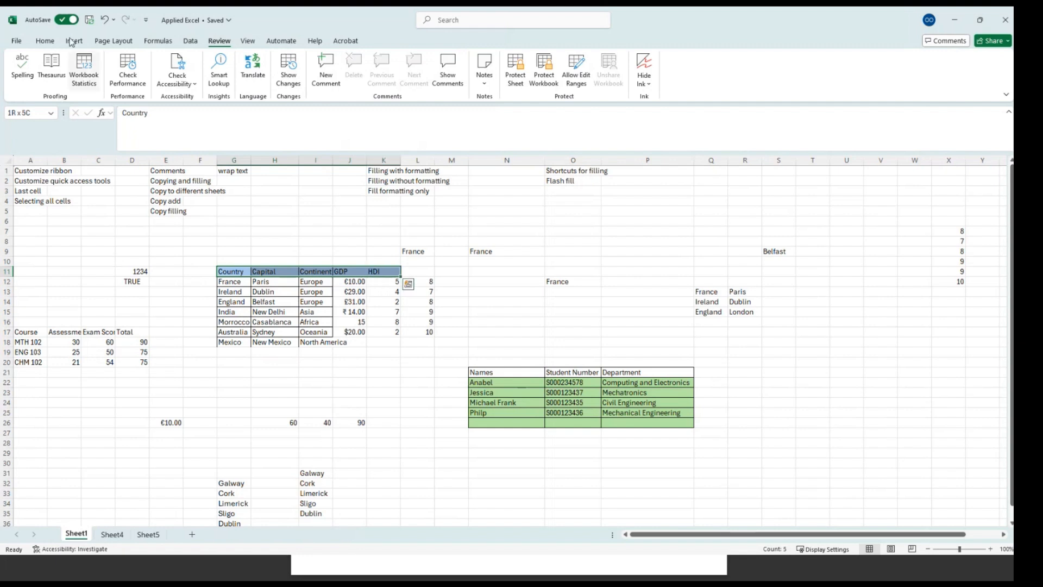
{"action": "left_click", "coordinate": [45, 41]}
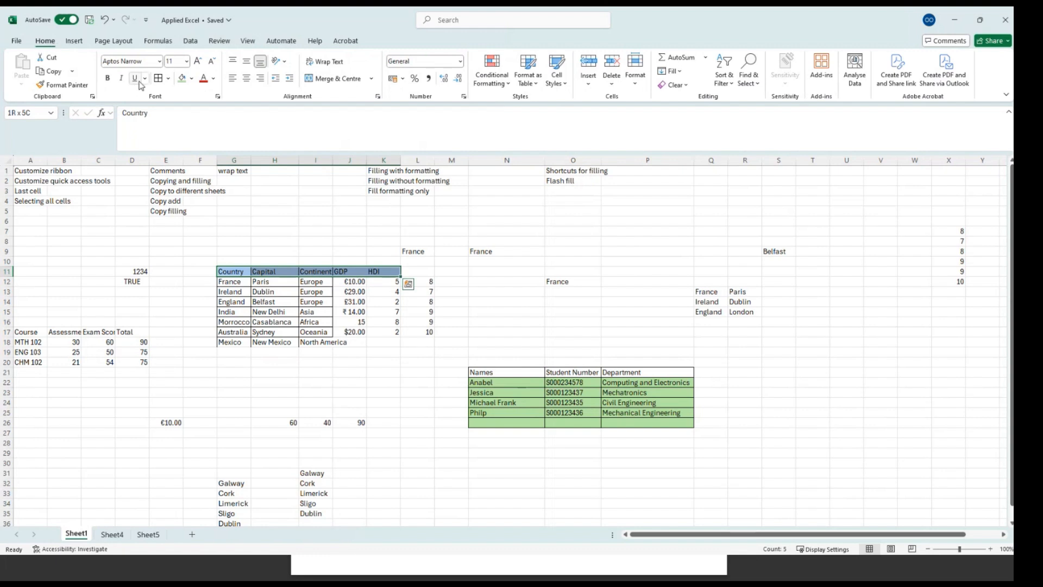
{"action": "left_click", "coordinate": [136, 80]}
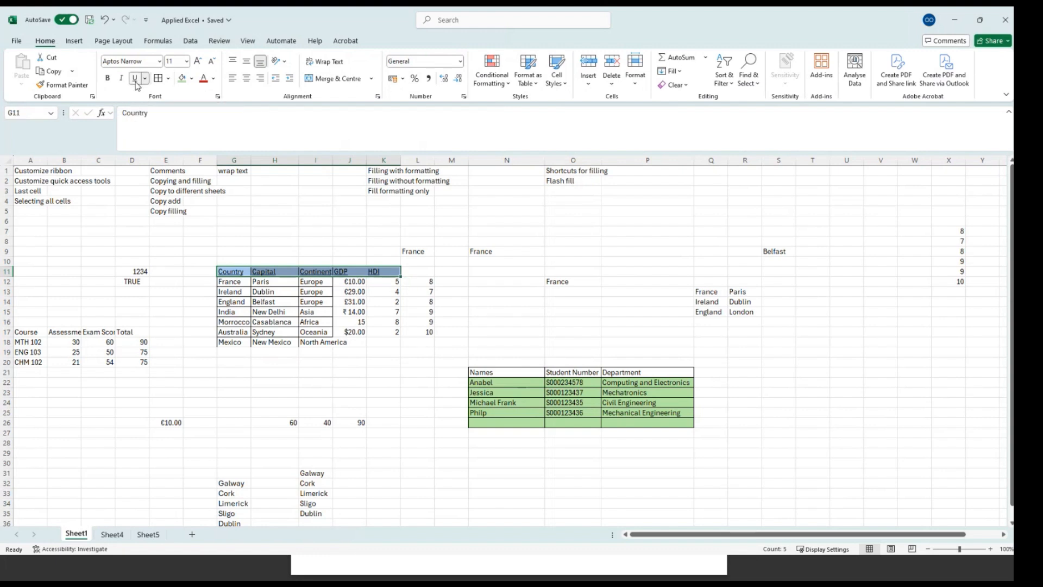
{"action": "left_click", "coordinate": [145, 78]}
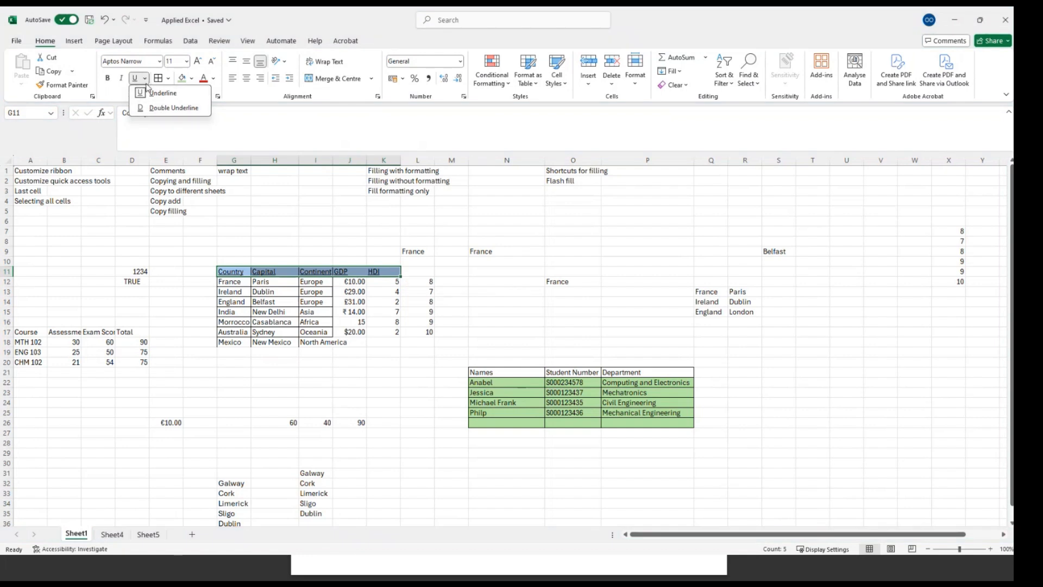
{"action": "left_click", "coordinate": [149, 108]}
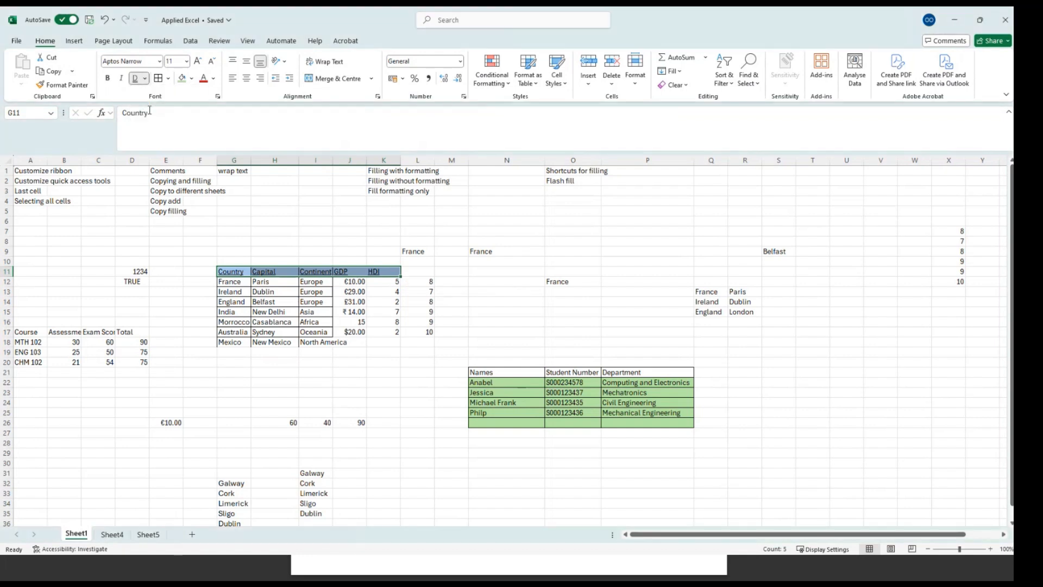
{"action": "left_click", "coordinate": [291, 242]}
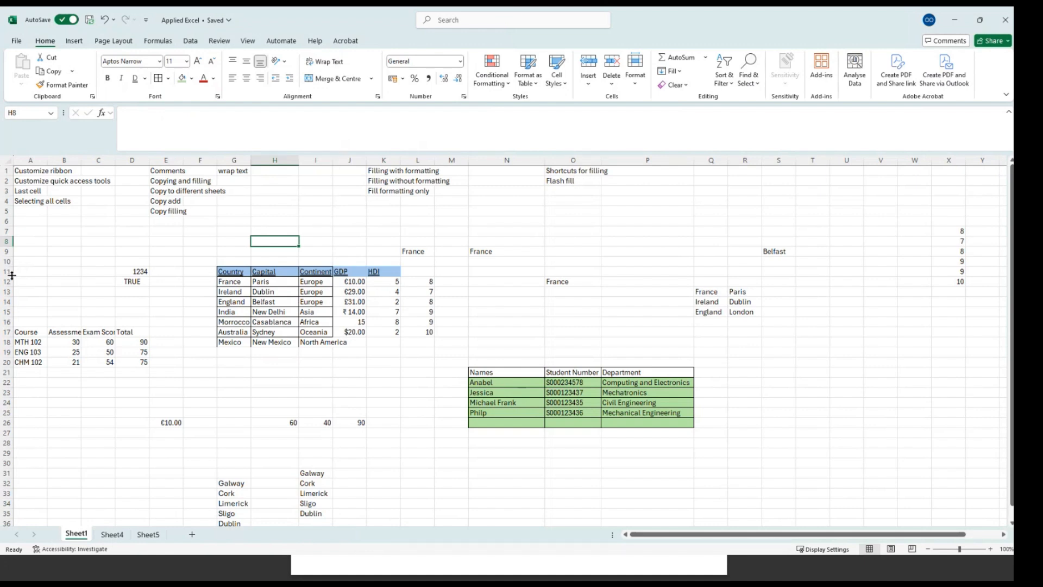
Step: Increase the height of row 11 and align its contents vertically in the middle
{"action": "left_click", "coordinate": [199, 271]}
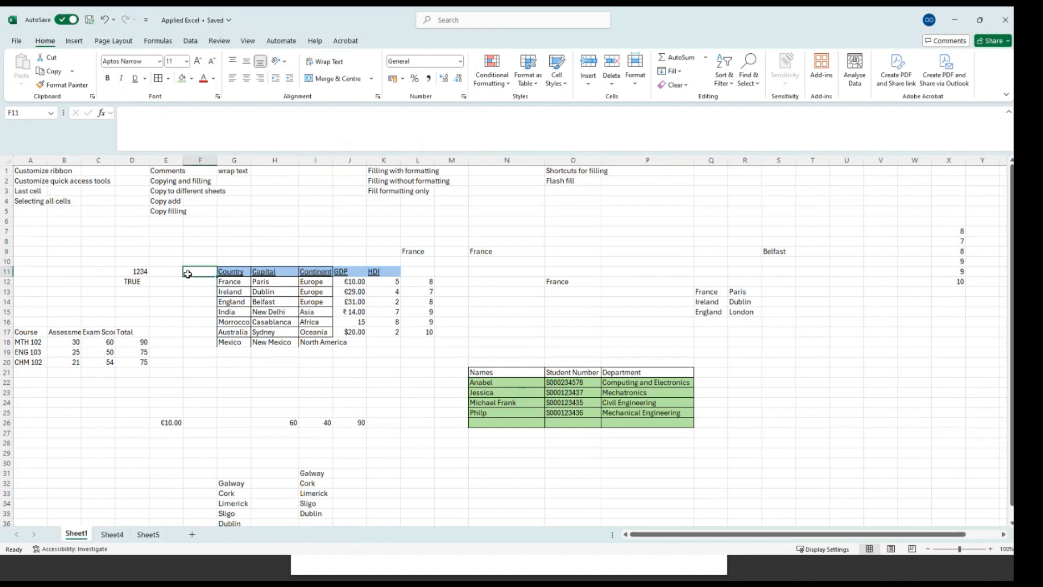
{"action": "left_click", "coordinate": [4, 271]}
{"action": "left_click_drag", "start_coordinate": [7, 276], "coordinate": [13, 286]}
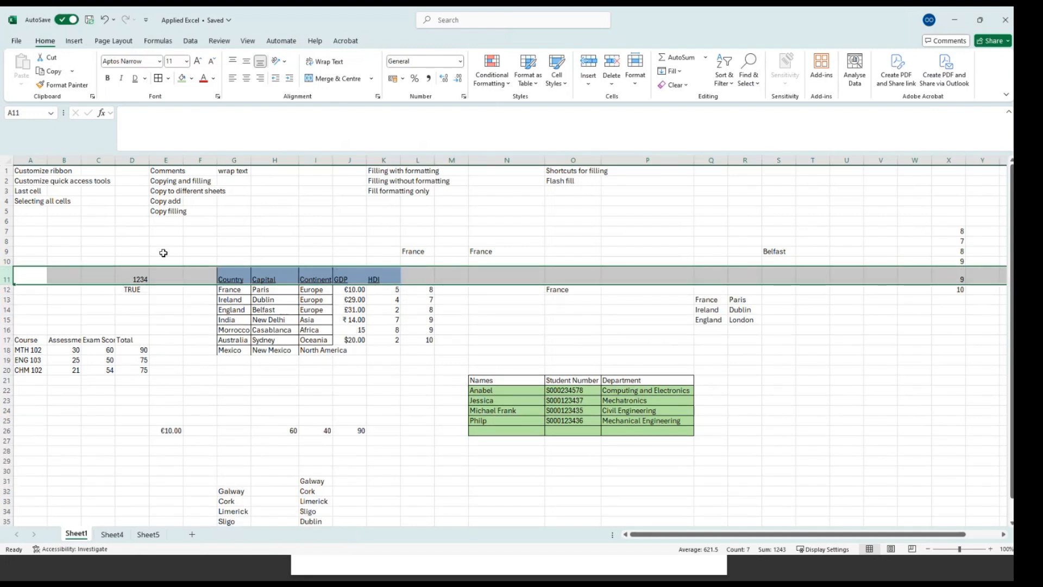
{"action": "left_click", "coordinate": [246, 62]}
{"action": "left_click", "coordinate": [277, 215]}
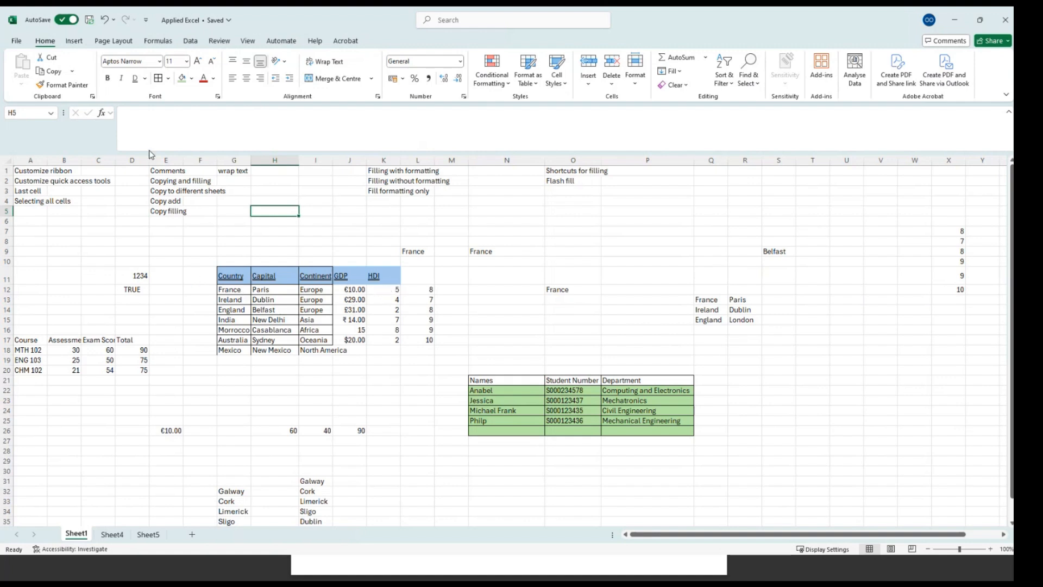
Step: Change the font of France in cell G12 to Microsoft Sans Serif
{"action": "left_click", "coordinate": [233, 290]}
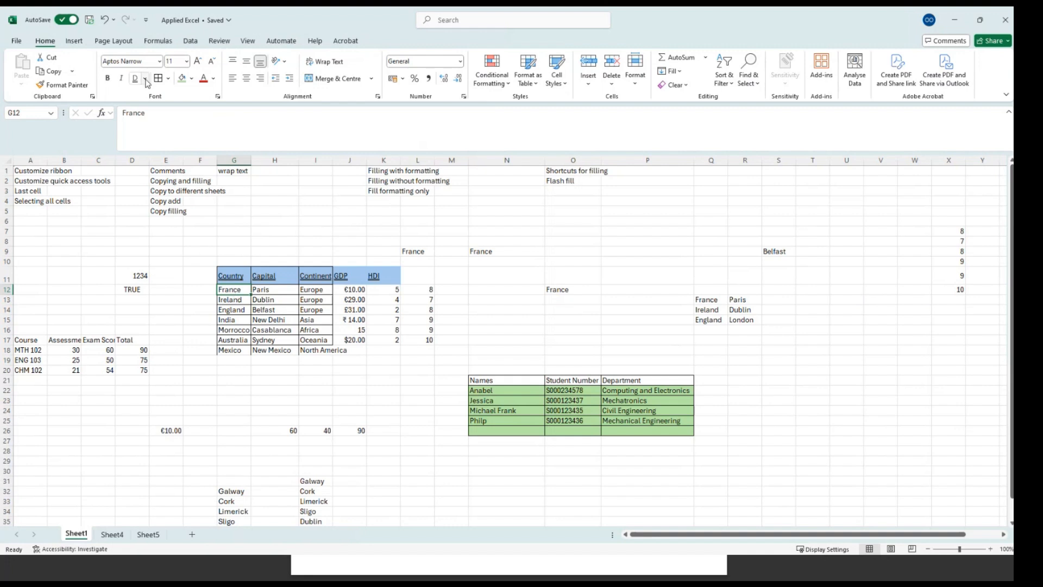
{"action": "left_click", "coordinate": [159, 64]}
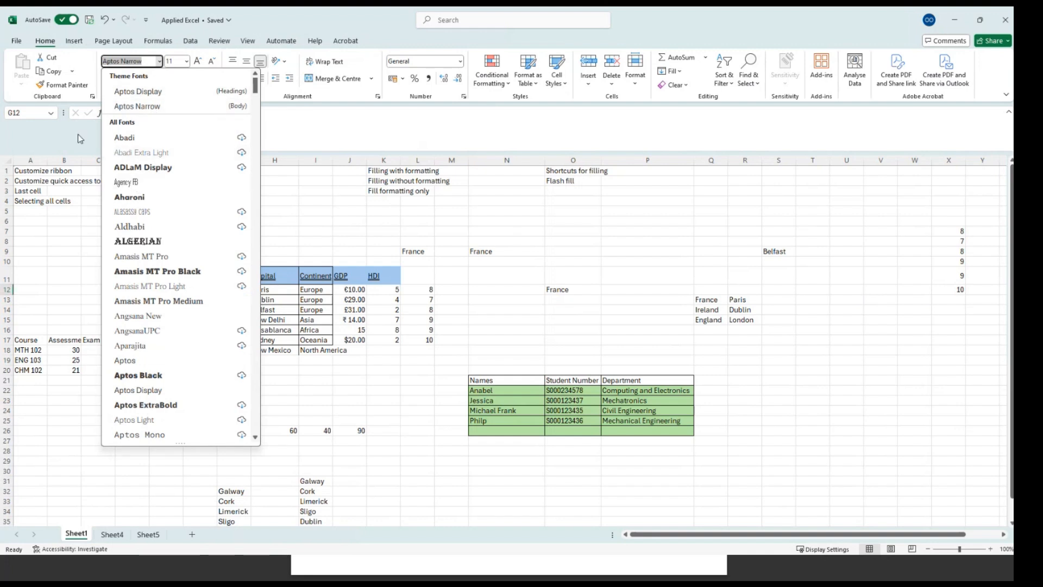
{"action": "type", "text": "Modern Love"}
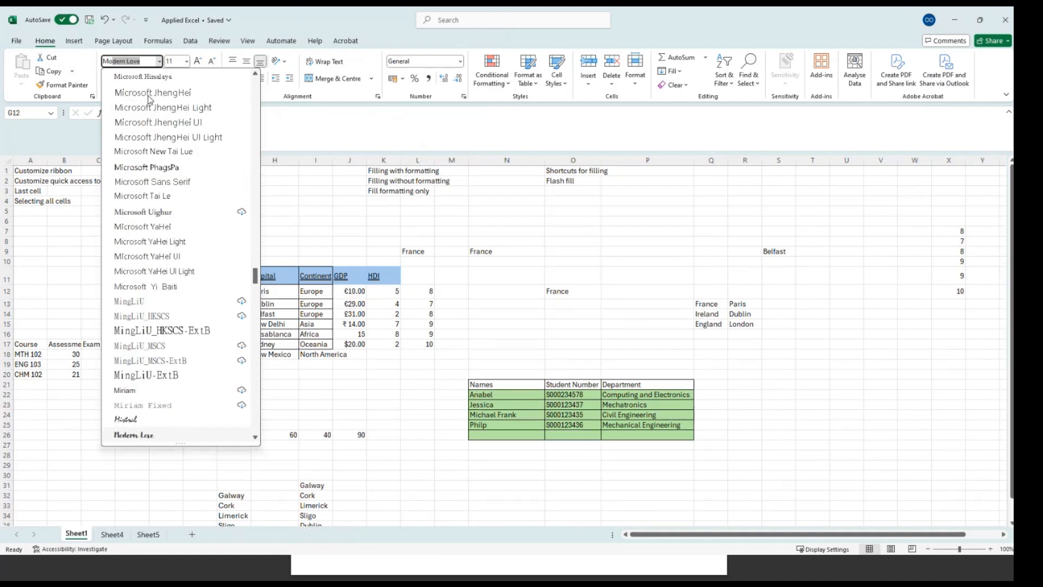
{"action": "left_click", "coordinate": [152, 182]}
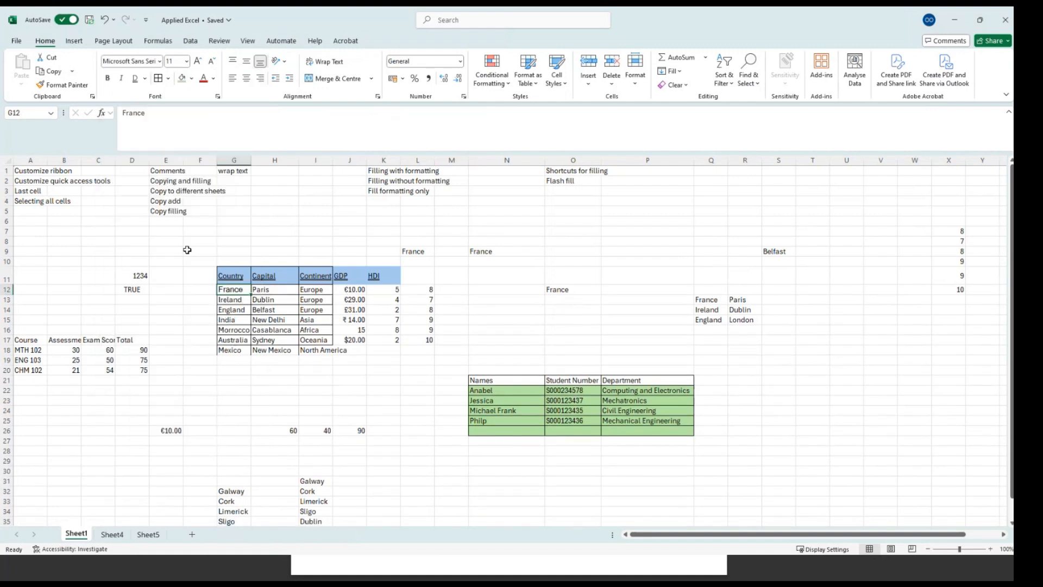
{"action": "left_click", "coordinate": [205, 279]}
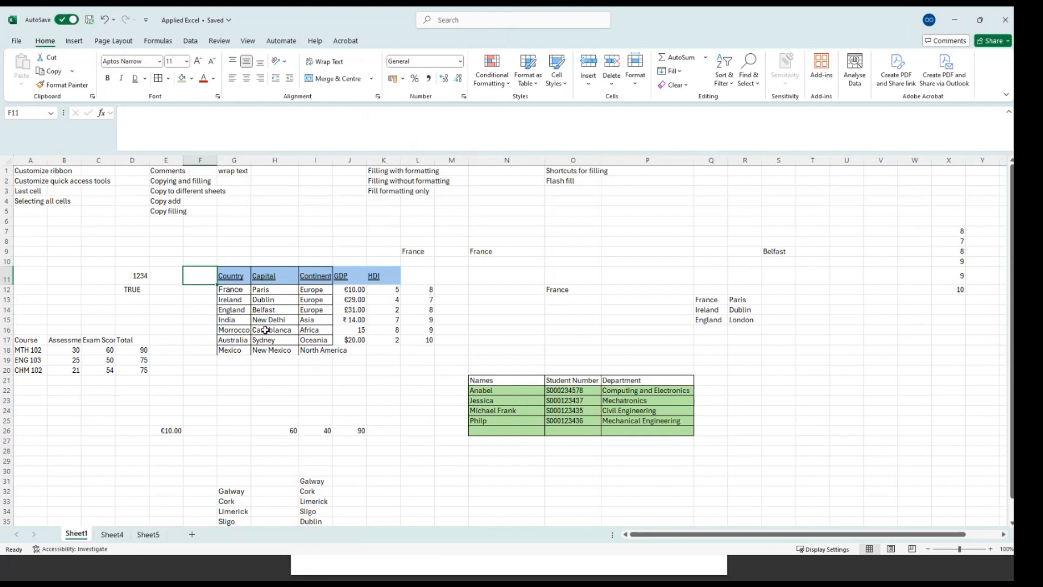
Step: Make England in cell G14 bold and New Delhi in cell H15 italic
{"action": "left_click", "coordinate": [244, 313]}
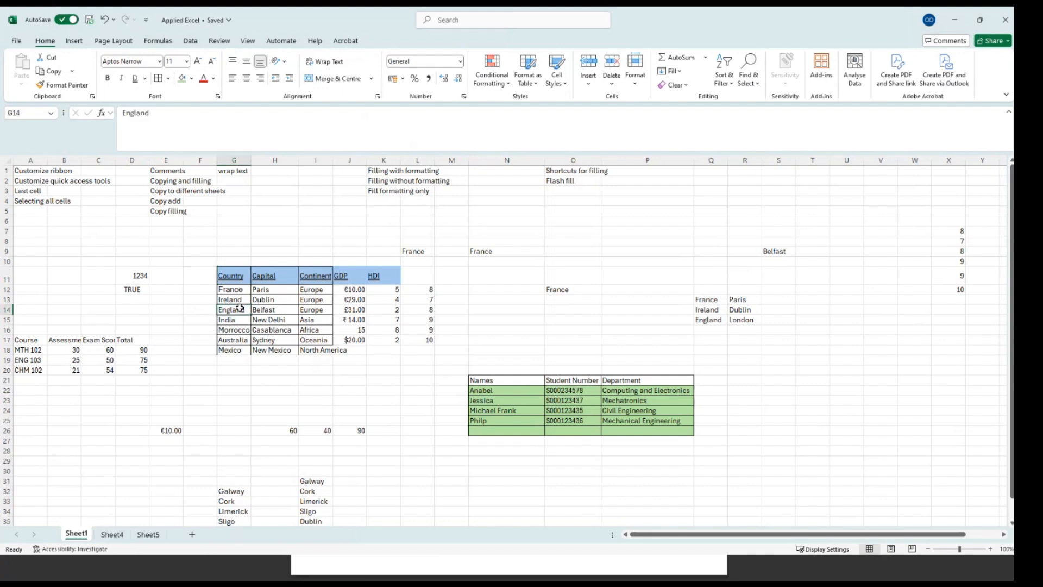
{"action": "left_click", "coordinate": [107, 78]}
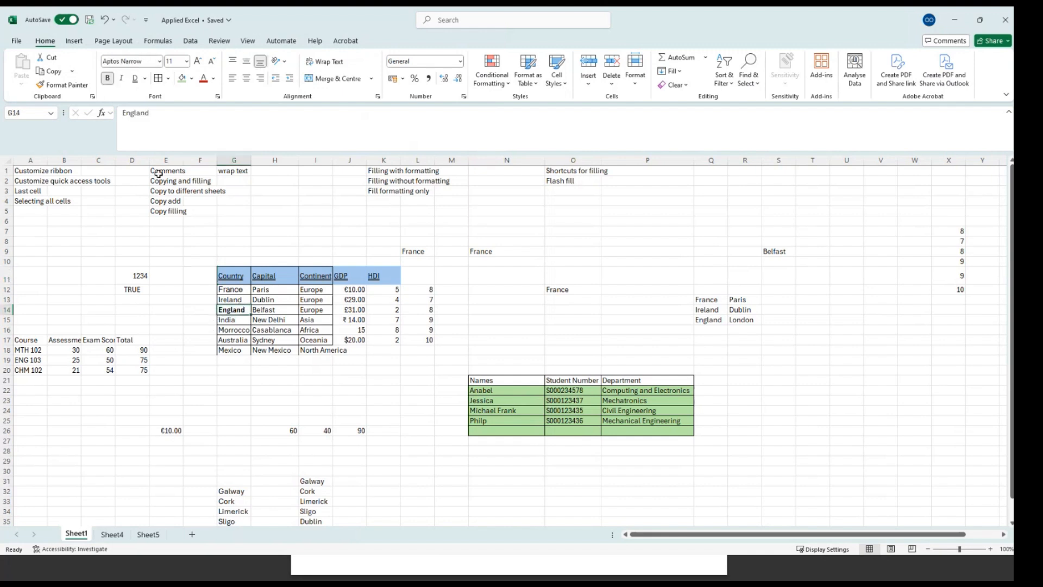
{"action": "left_click", "coordinate": [271, 319]}
{"action": "left_click", "coordinate": [121, 78]}
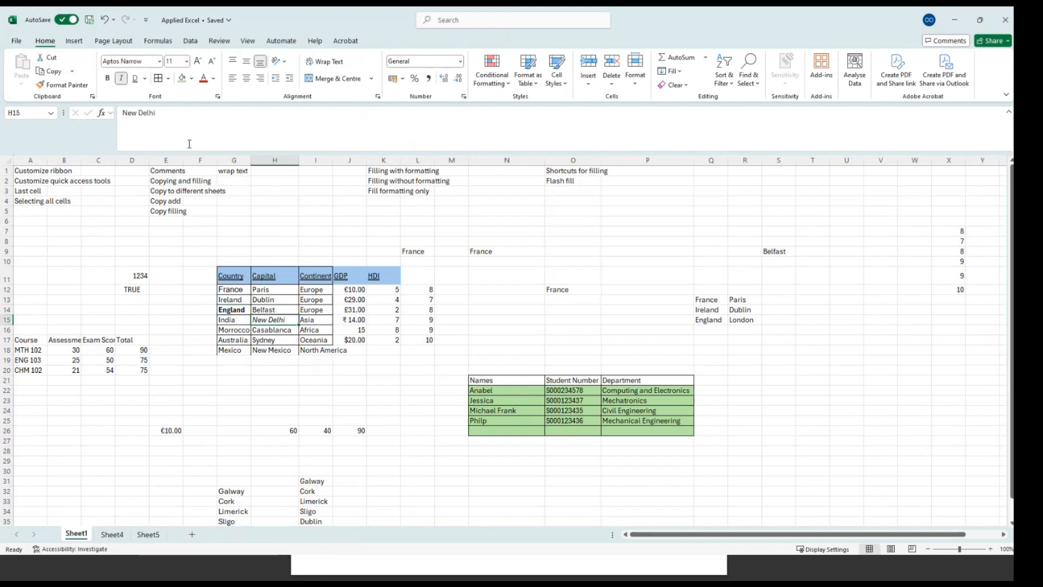
Step: Preview the superscript, subscript and strikethrough font effects for cell H15 in Format Cells, leaving them all cleared
{"action": "left_click", "coordinate": [217, 97]}
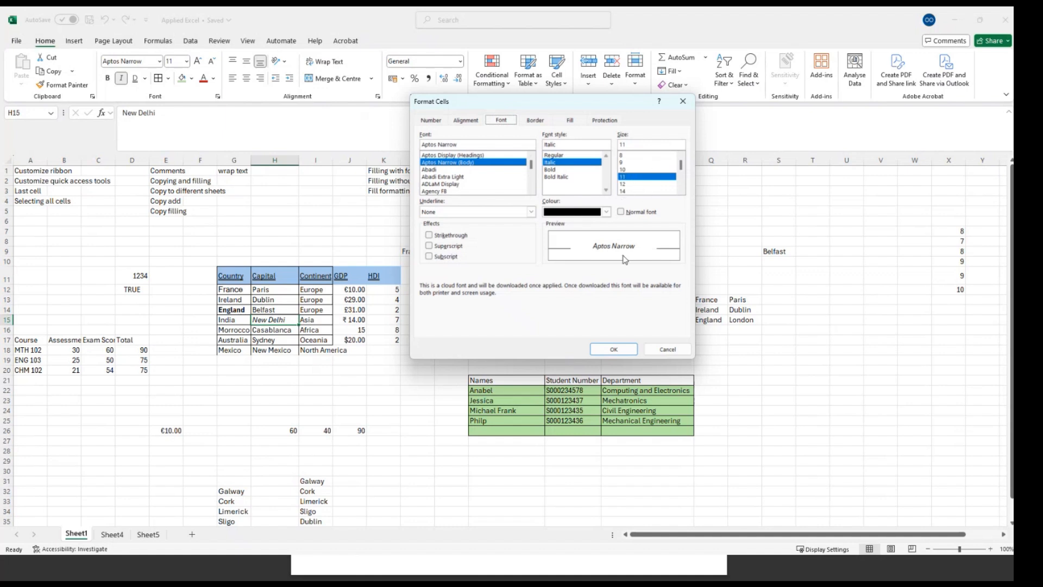
{"action": "left_click", "coordinate": [430, 246]}
{"action": "left_click", "coordinate": [430, 256]}
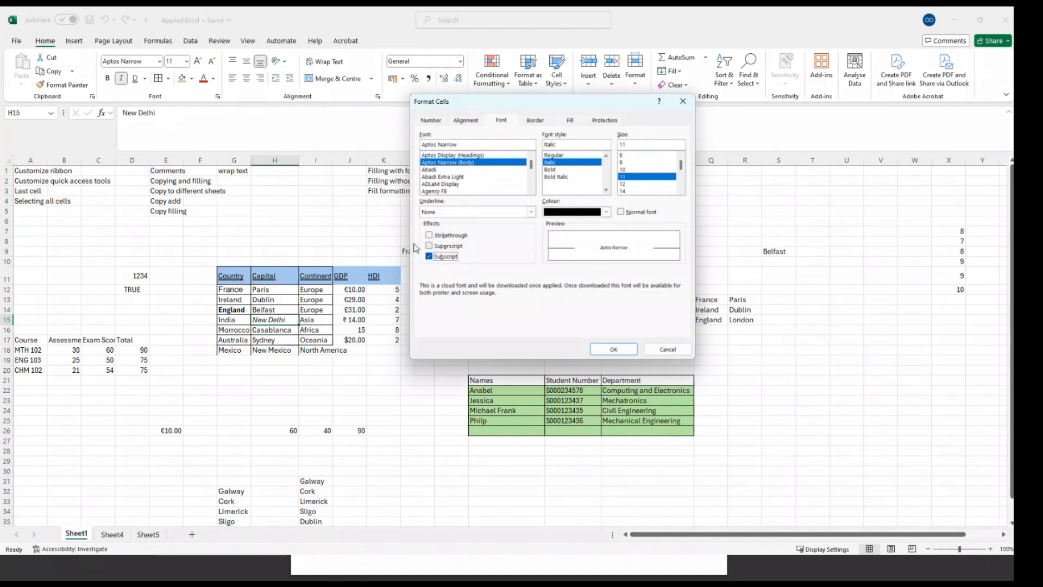
{"action": "left_click", "coordinate": [430, 256]}
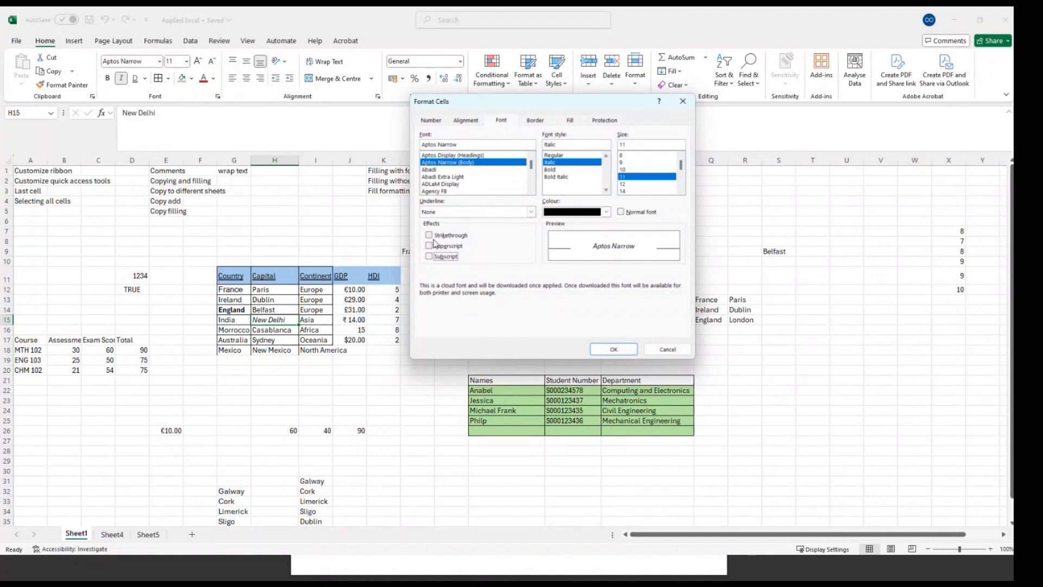
{"action": "left_click", "coordinate": [430, 235]}
{"action": "left_click", "coordinate": [429, 236]}
Step: Examine the alignment, border, fill and number format options for cell H15, and cancel Format Cells
{"action": "left_click", "coordinate": [509, 120]}
{"action": "left_click", "coordinate": [468, 122]}
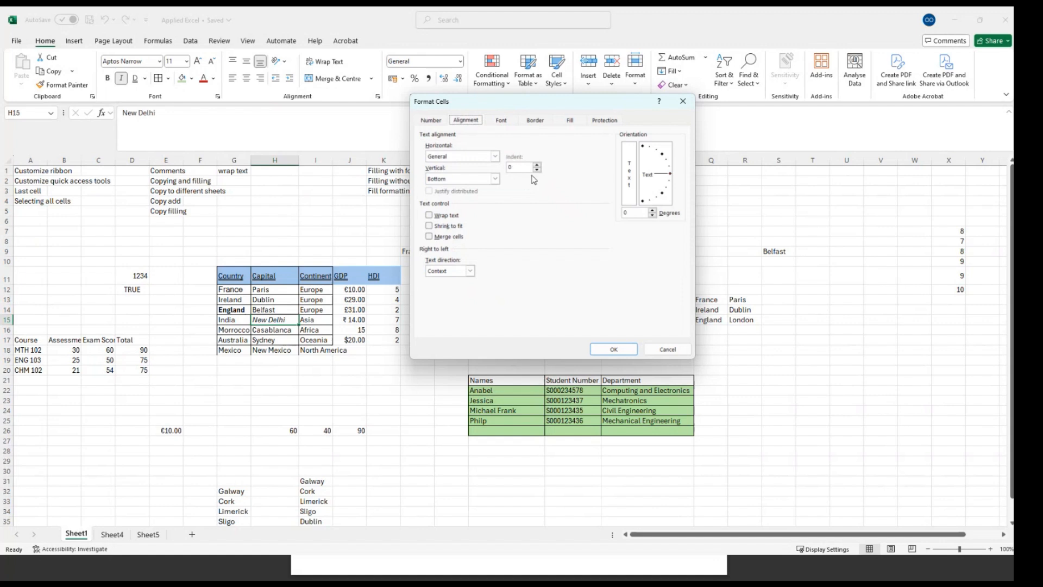
{"action": "left_click", "coordinate": [536, 121]}
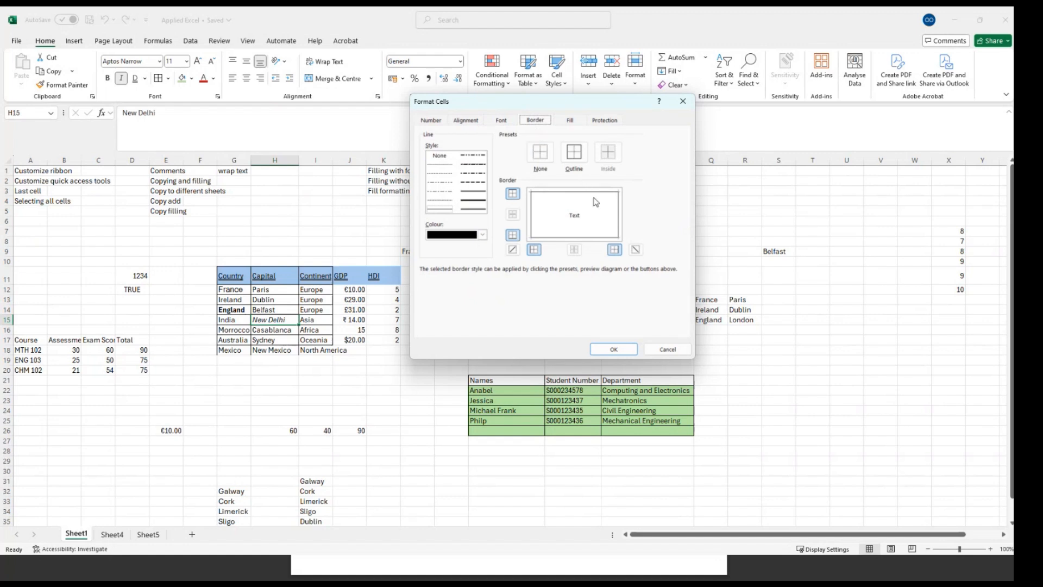
{"action": "left_click", "coordinate": [572, 121]}
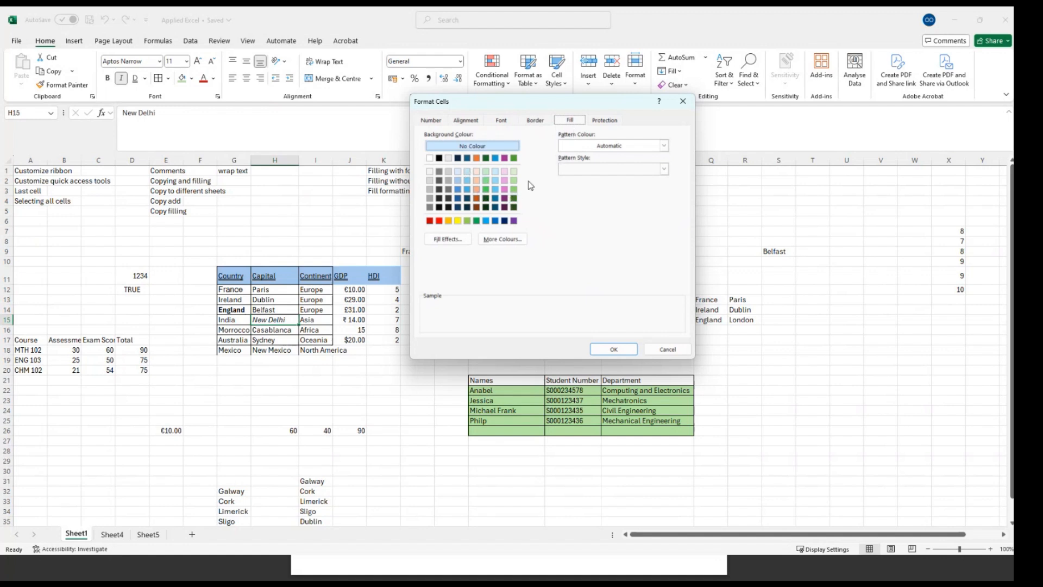
{"action": "left_click", "coordinate": [441, 122]}
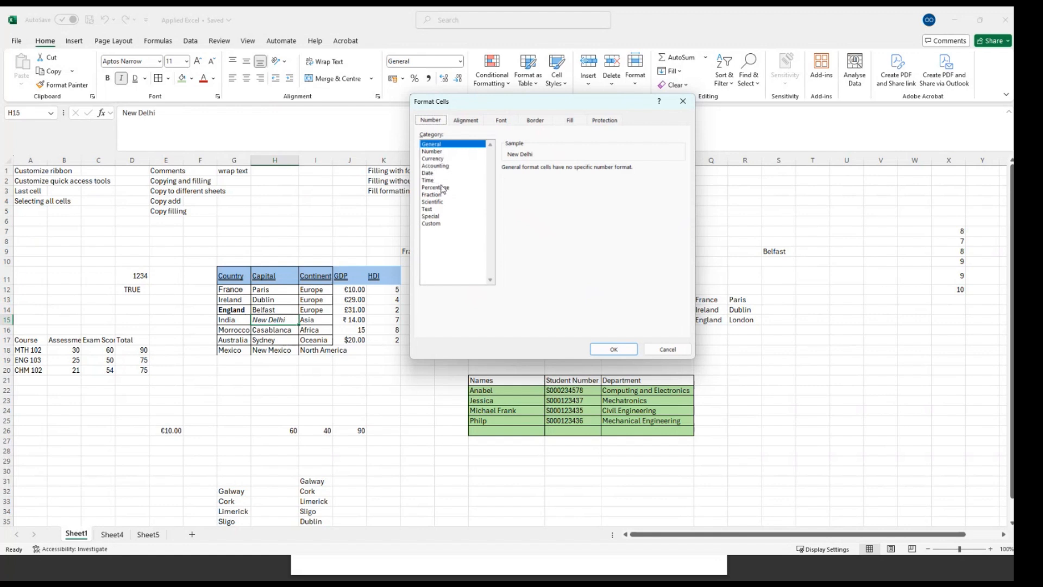
{"action": "left_click", "coordinate": [655, 351]}
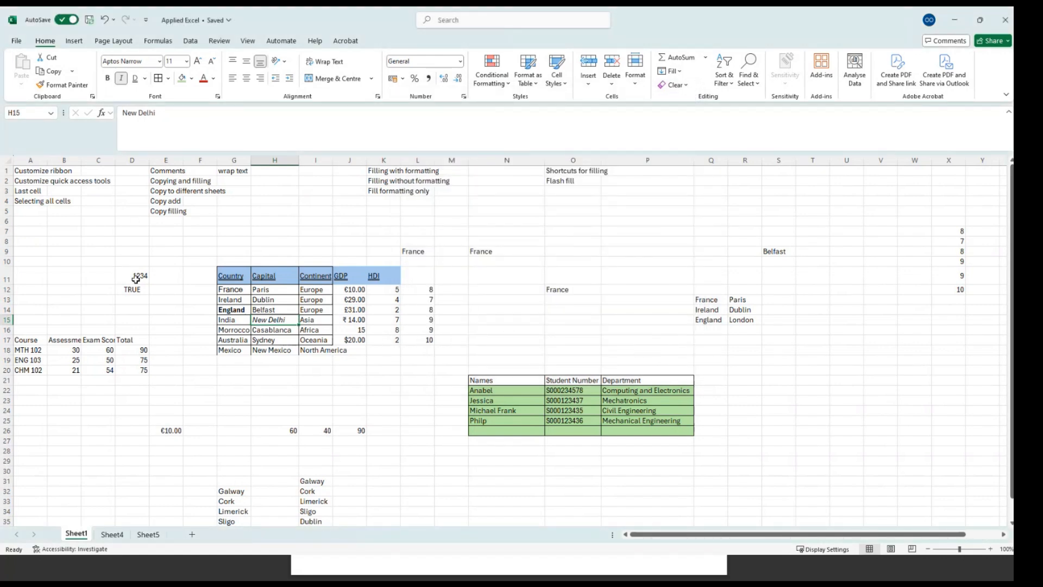
{"action": "left_click", "coordinate": [153, 213]}
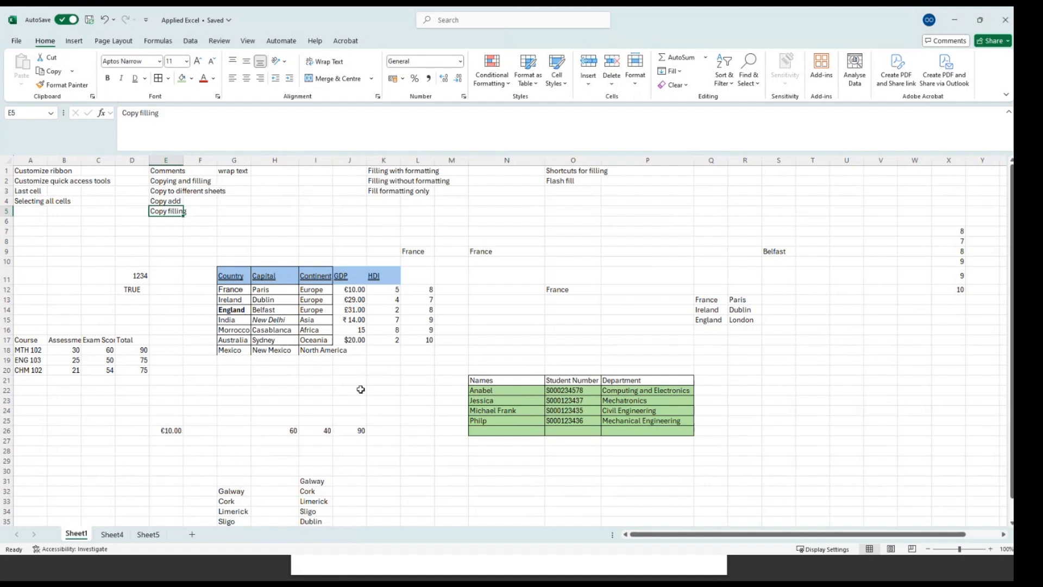
Step: Enter Sligo in cell S3
{"action": "left_click", "coordinate": [786, 194]}
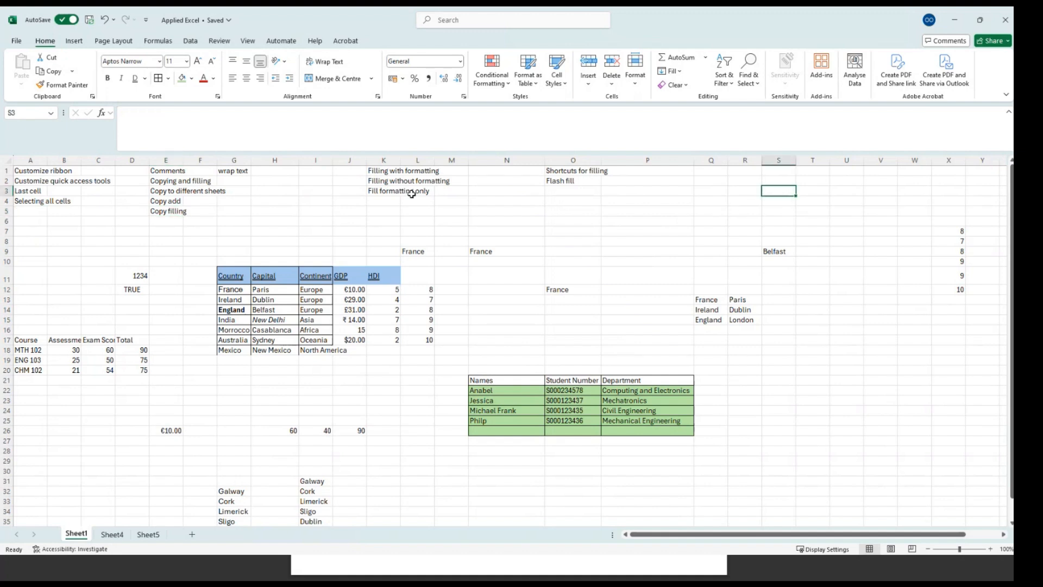
{"action": "type", "text": "Sligo"}
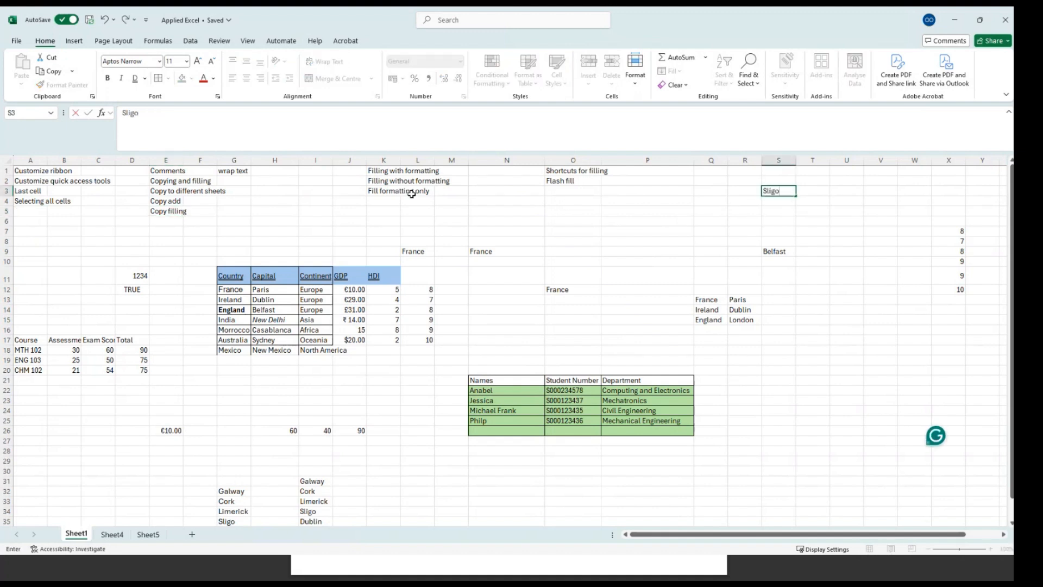
{"action": "left_click", "coordinate": [787, 189]}
{"action": "left_click", "coordinate": [747, 190]}
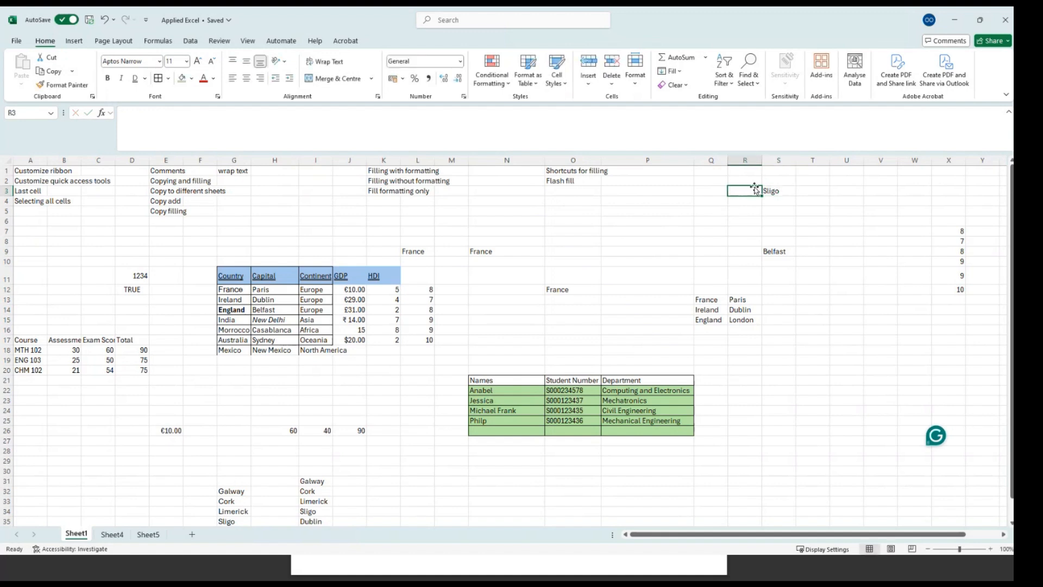
Step: Copy Sligo from cell S3 and paste it into every cell of the range V3:V11
{"action": "left_click", "coordinate": [775, 193]}
{"action": "key", "text": "ctrl+c"}
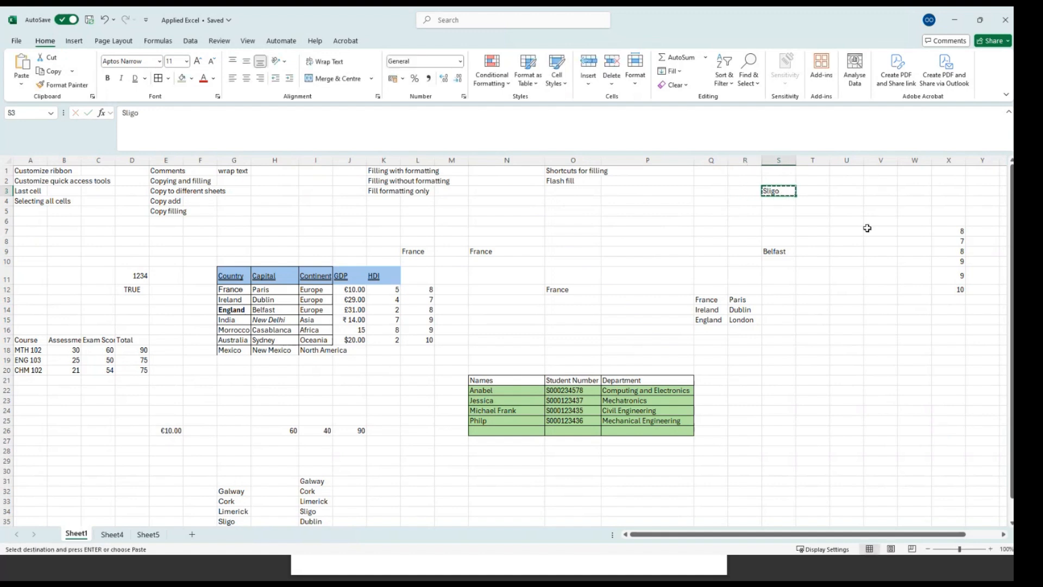
{"action": "left_click", "coordinate": [882, 190]}
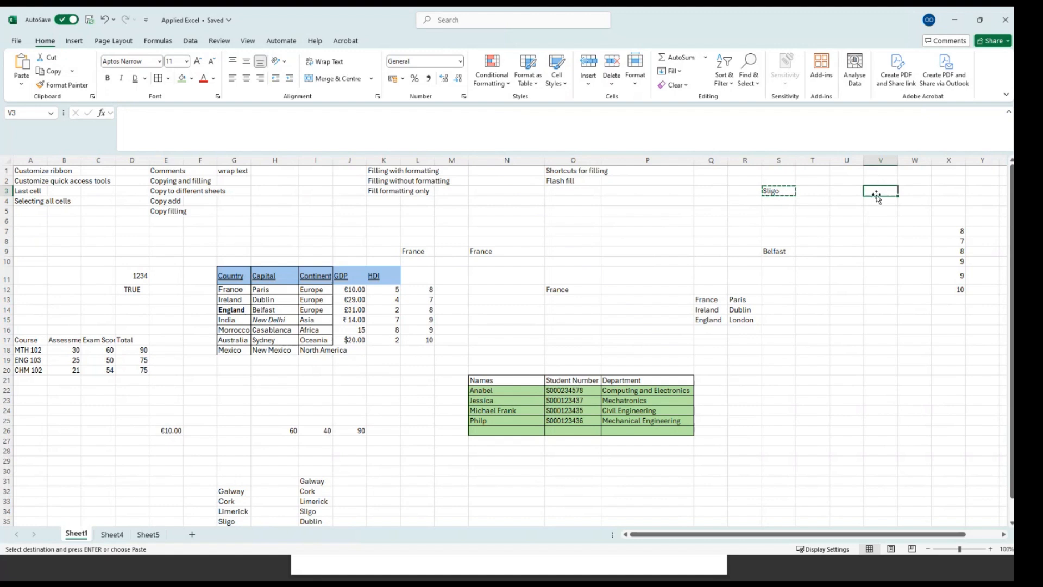
{"action": "key", "text": "shift+Down"}
{"action": "key", "text": "shift+Down"}
{"action": "key", "text": "shift+Down"}
{"action": "key", "text": "shift+Down"}
{"action": "key", "text": "shift+Down"}
{"action": "key", "text": "shift+Down"}
{"action": "key", "text": "shift+Down"}
{"action": "key", "text": "shift+Down"}
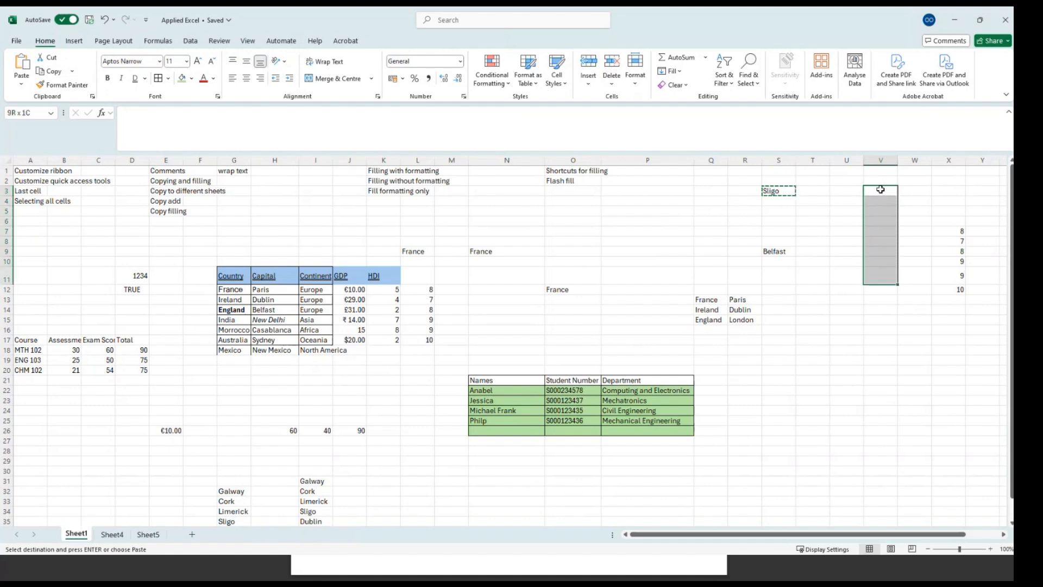
{"action": "key", "text": "ctrl+v"}
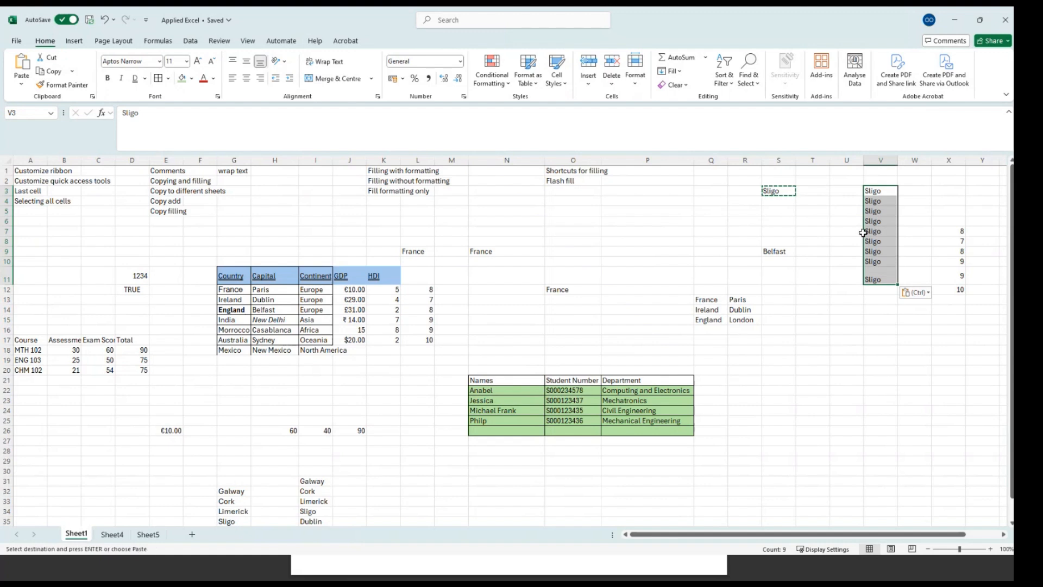
{"action": "left_click", "coordinate": [846, 216]}
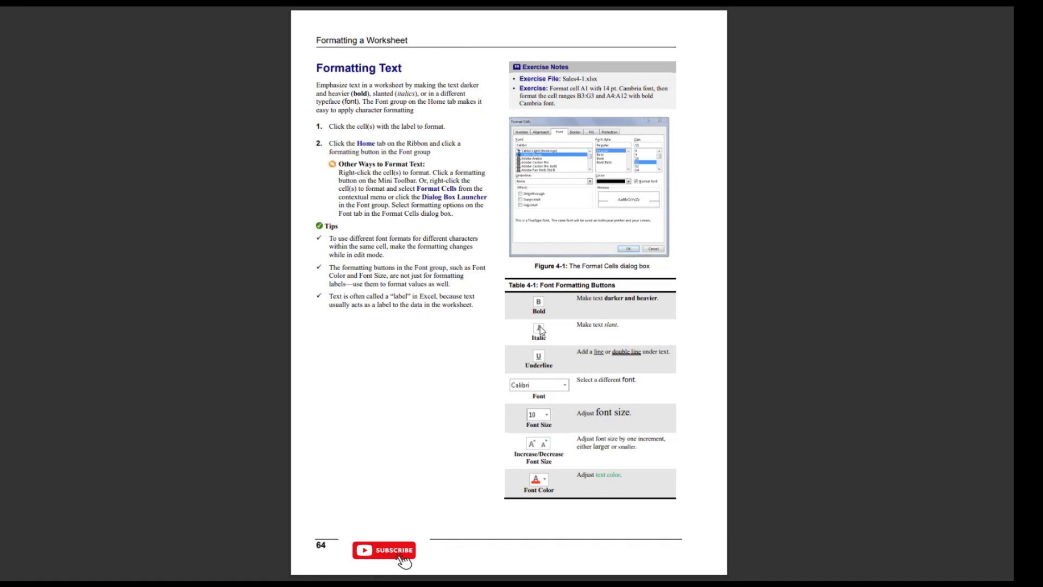
Step: Page through the guide from Formatting Text to Adjusting Row Height and Column Width, and return to the Applied Excel workbook
{"action": "scroll", "coordinate": [540, 330], "scroll_direction": "down", "scroll_amount": 1}
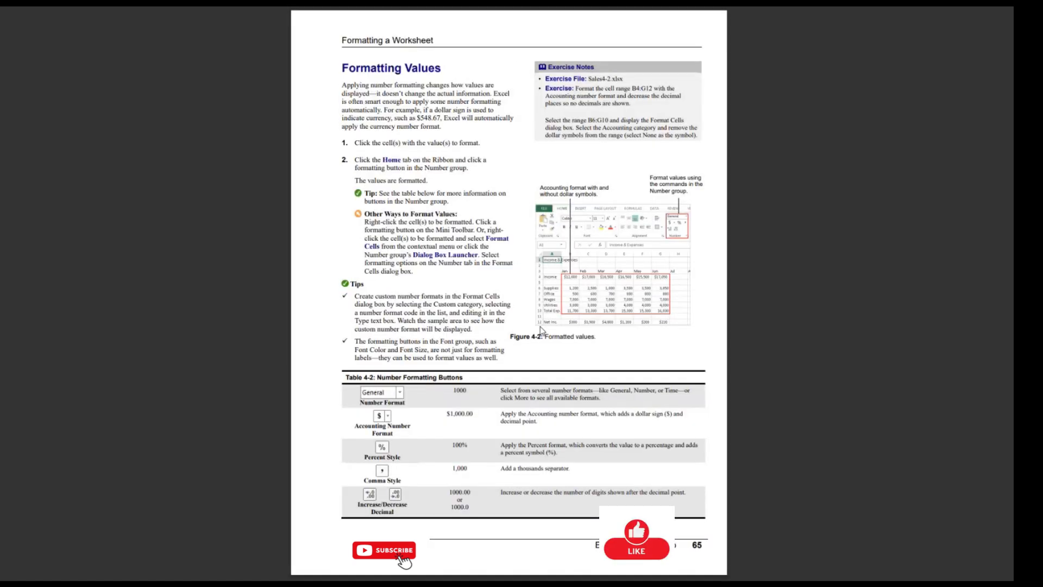
{"action": "scroll", "coordinate": [541, 331], "scroll_direction": "down", "scroll_amount": 1}
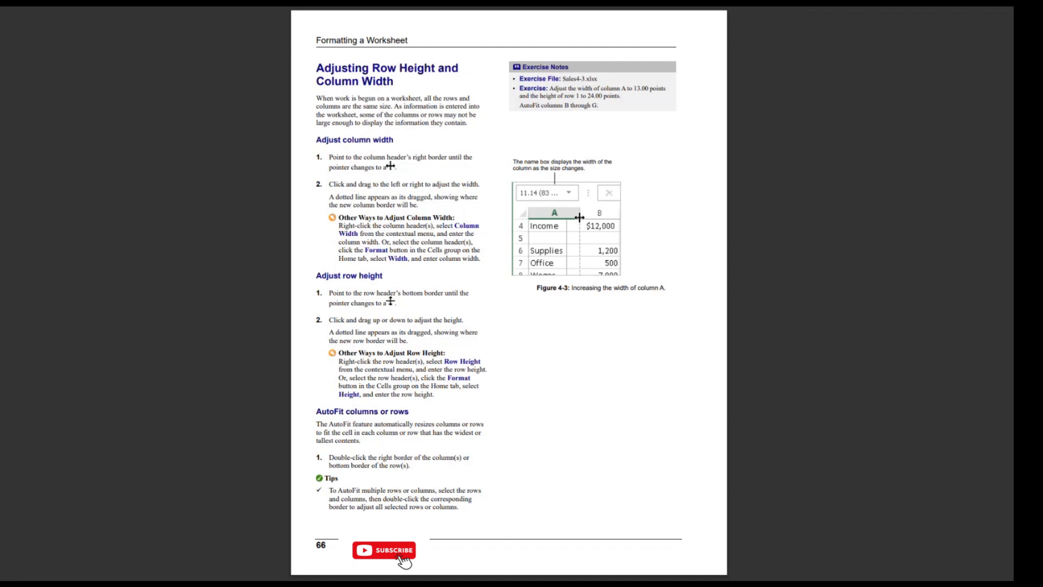
{"action": "key", "text": "alt+Tab"}
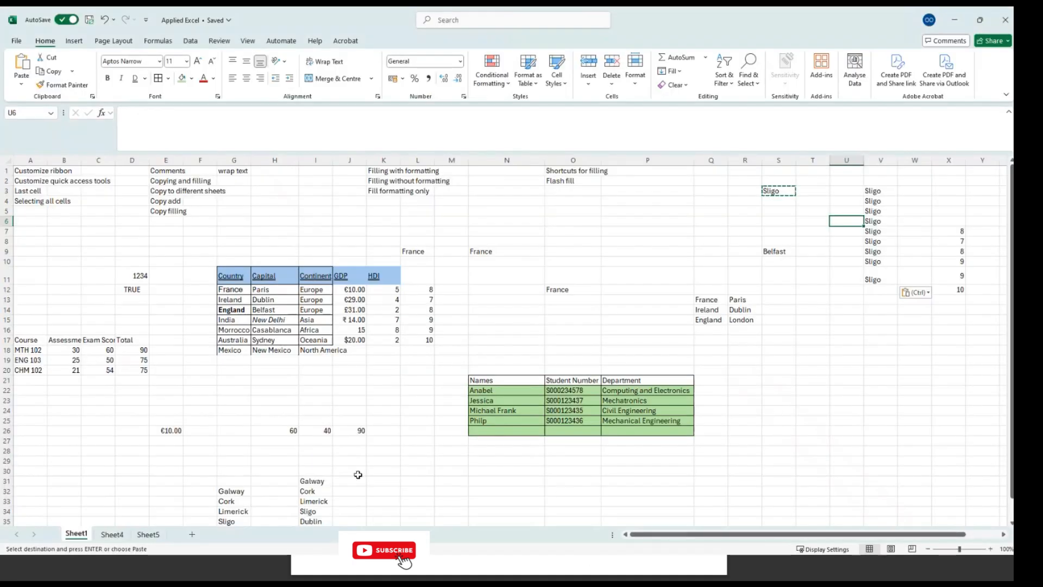
Step: Enter "Welcome to ATU, Sligo Ireland" in cell N29 and "Thanks" in cell O29
{"action": "left_click", "coordinate": [498, 462]}
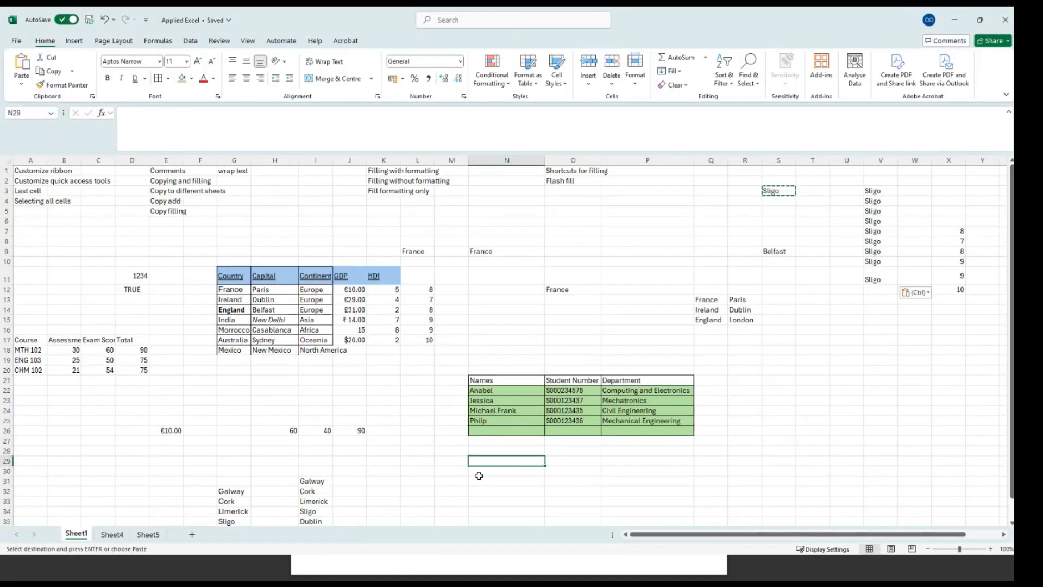
{"action": "type", "text": "Welcom"}
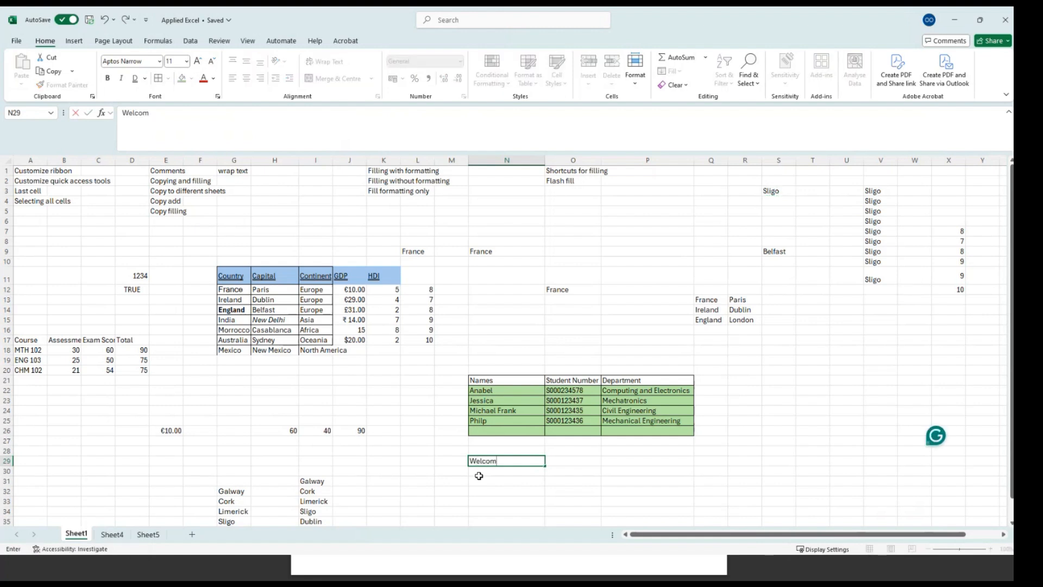
{"action": "type", "text": "e to ATU, Sligo"}
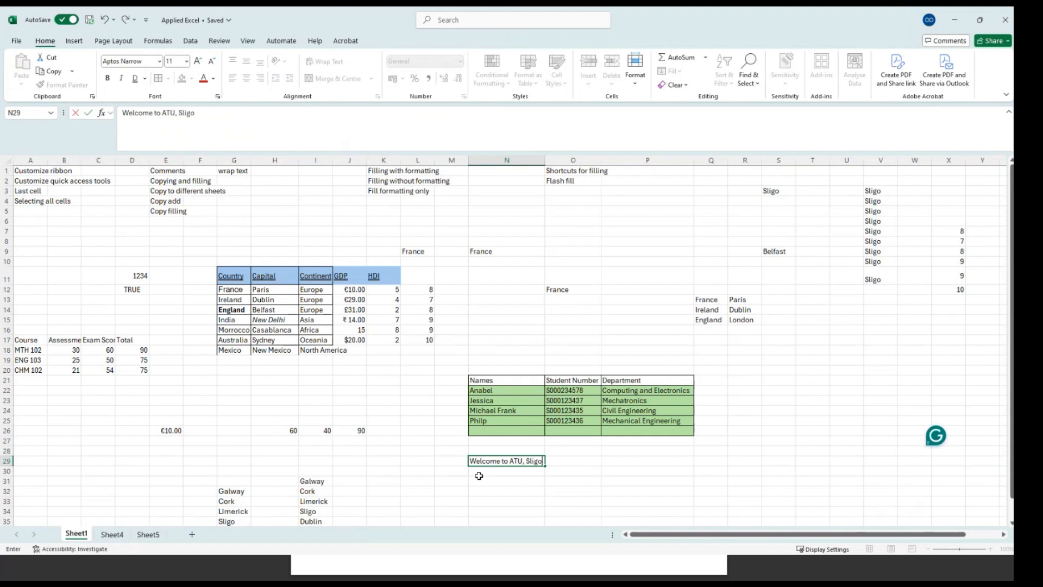
{"action": "type", "text": " Ireland"}
{"action": "key", "text": "Return"}
{"action": "left_click", "coordinate": [487, 461]}
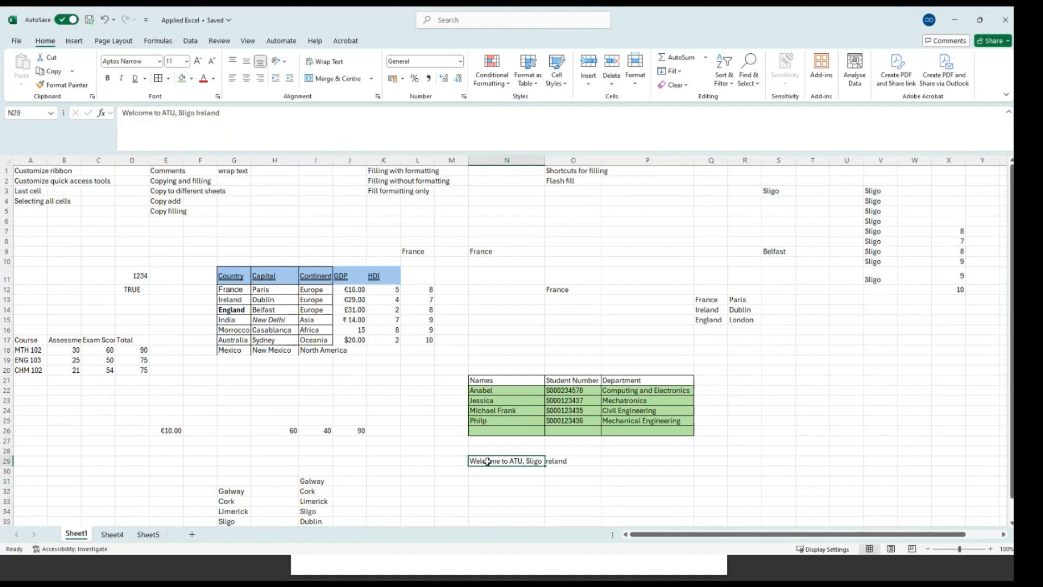
{"action": "left_click", "coordinate": [584, 463]}
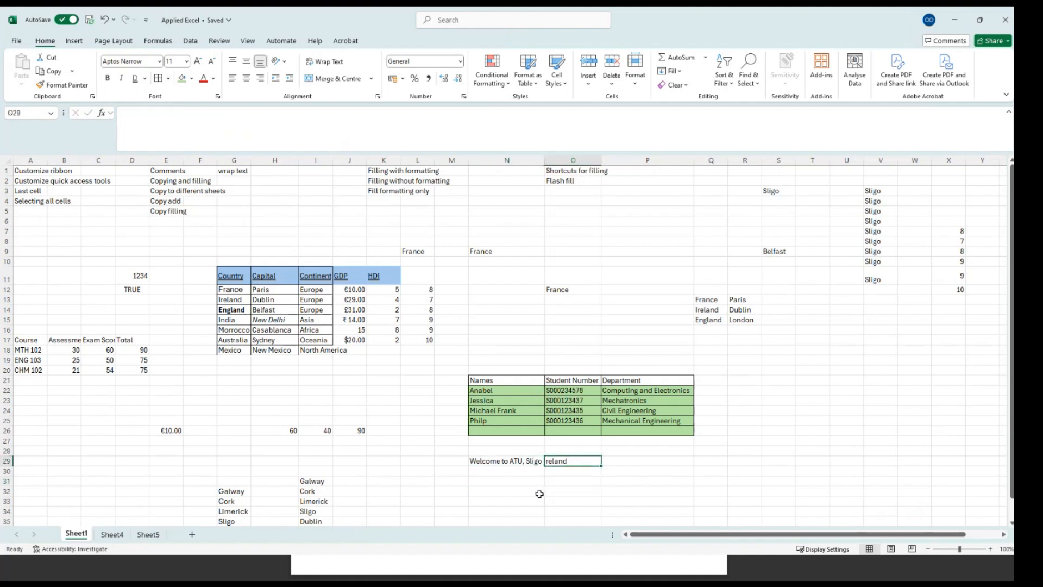
{"action": "type", "text": "Thanks"}
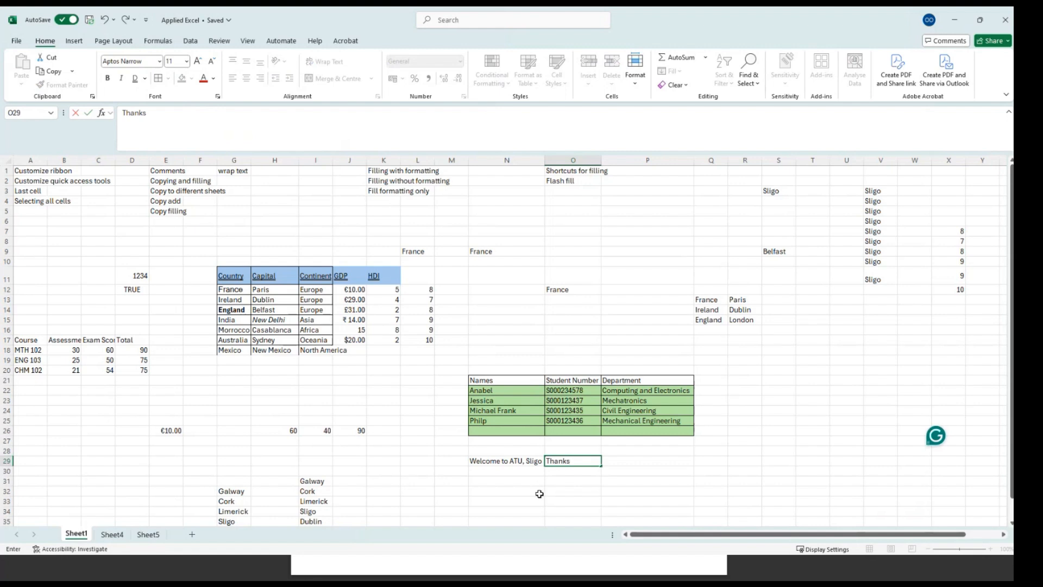
Step: Wrap the text in cell N29, and turn the wrapping off again
{"action": "left_click", "coordinate": [525, 459]}
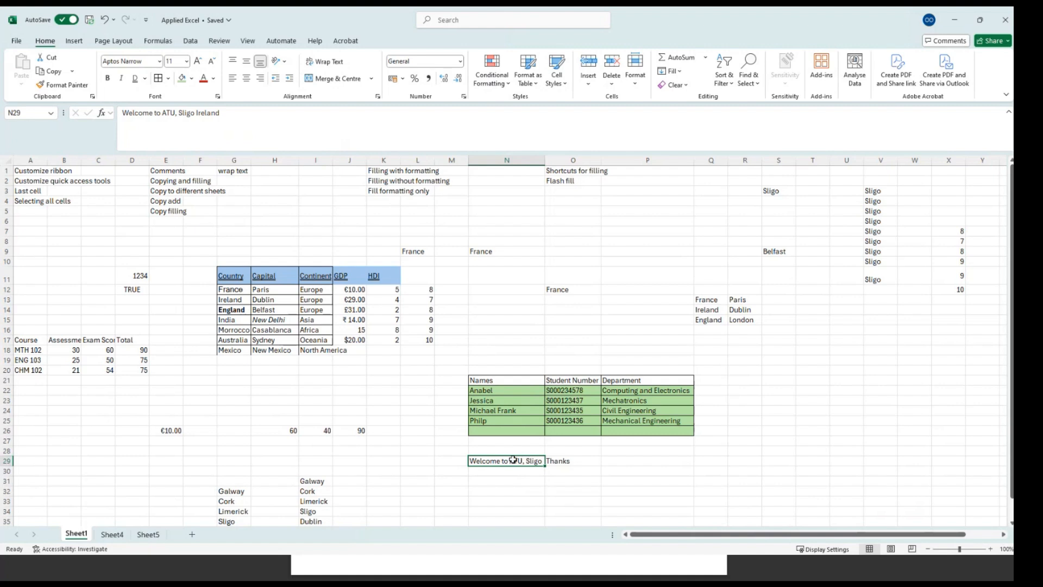
{"action": "left_click", "coordinate": [321, 63]}
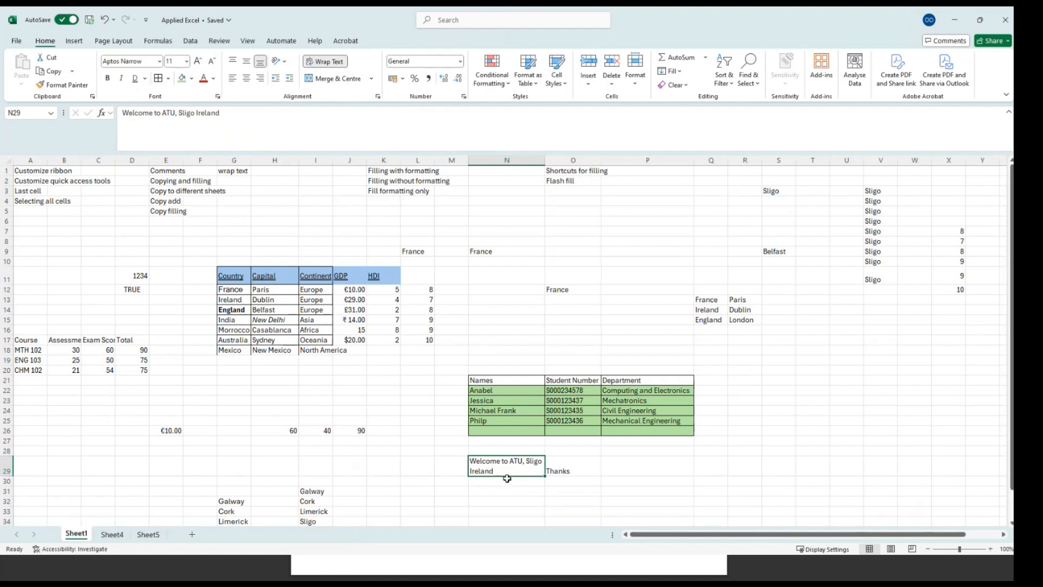
{"action": "left_click", "coordinate": [326, 62]}
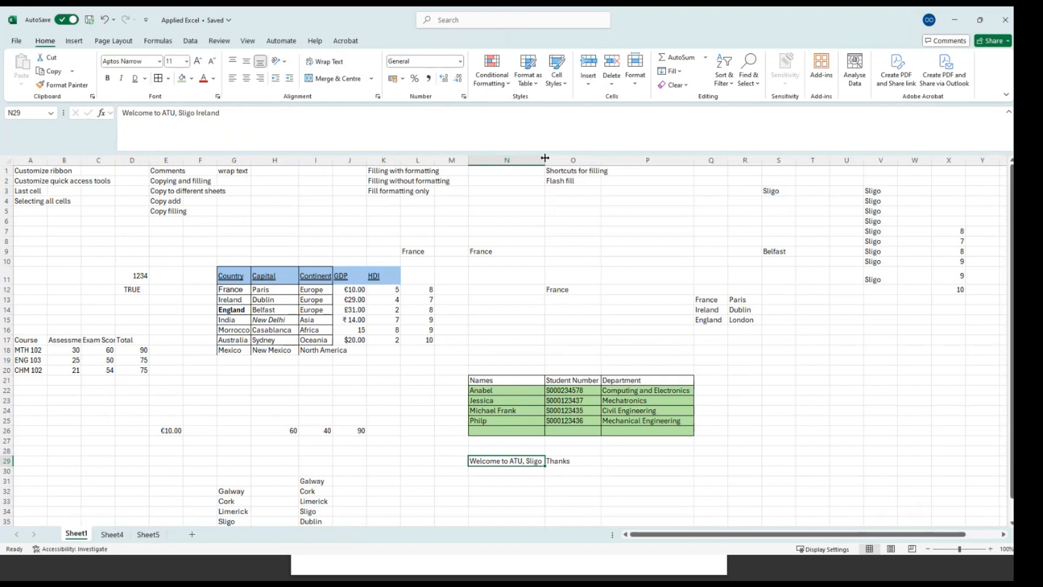
Step: Widen column N, narrow it back to slightly wider than before, and wrap the welcome text in cell N29
{"action": "left_click_drag", "start_coordinate": [545, 158], "coordinate": [678, 163]}
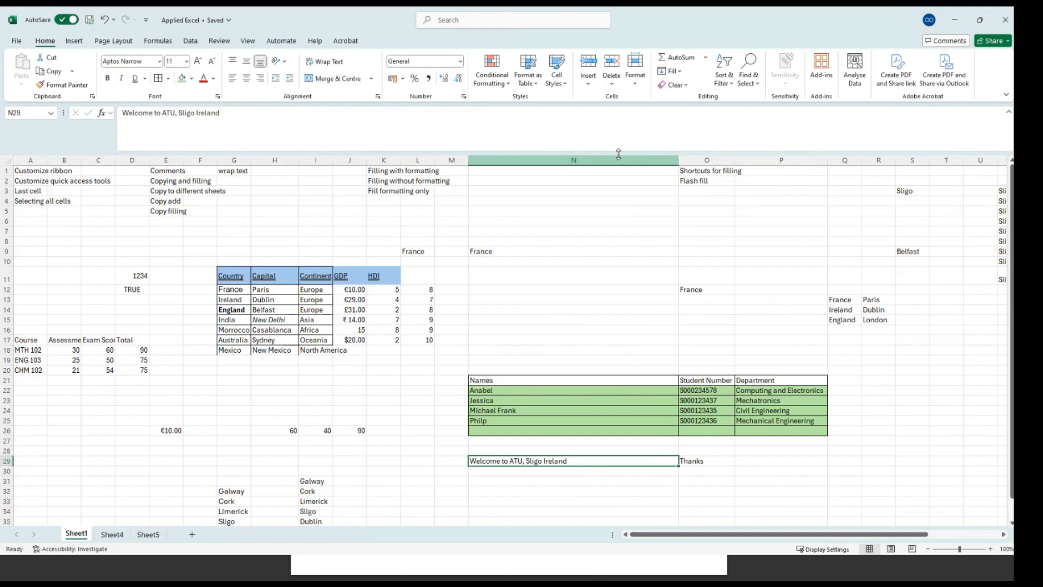
{"action": "left_click_drag", "start_coordinate": [678, 162], "coordinate": [550, 168]}
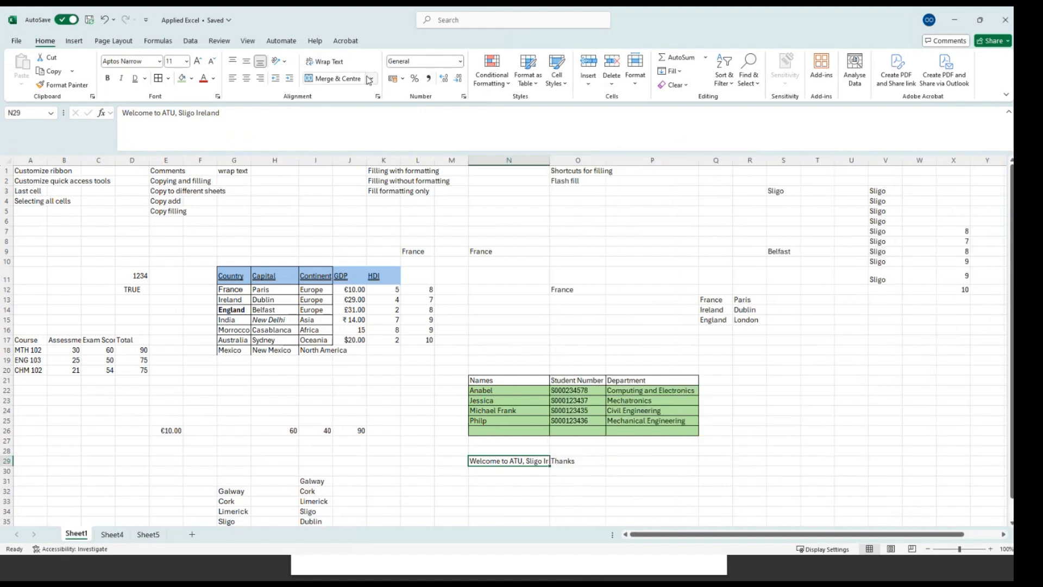
{"action": "left_click", "coordinate": [325, 62]}
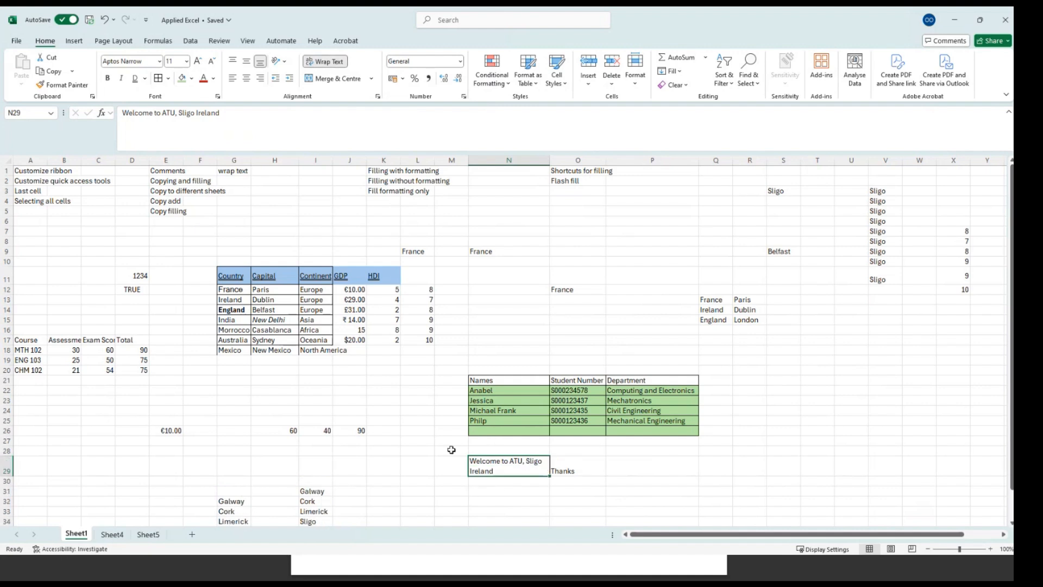
Step: Make row 30 slightly taller
{"action": "left_click", "coordinate": [7, 481]}
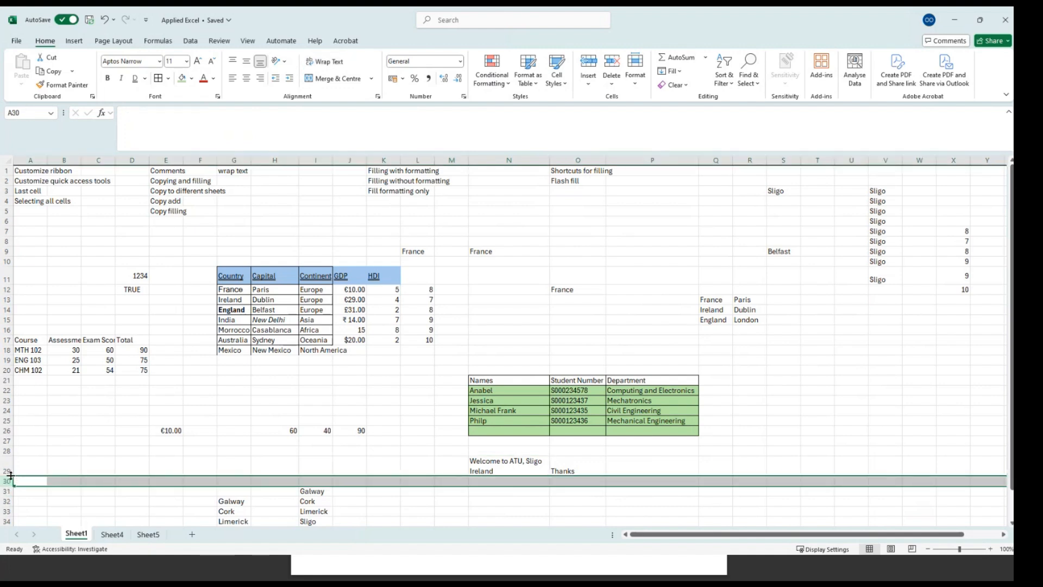
{"action": "mouse_move", "coordinate": [11, 486]}
{"action": "left_mouse_down"}
{"action": "mouse_move", "coordinate": [16, 504]}
{"action": "mouse_move", "coordinate": [12, 487]}
{"action": "left_mouse_up"}
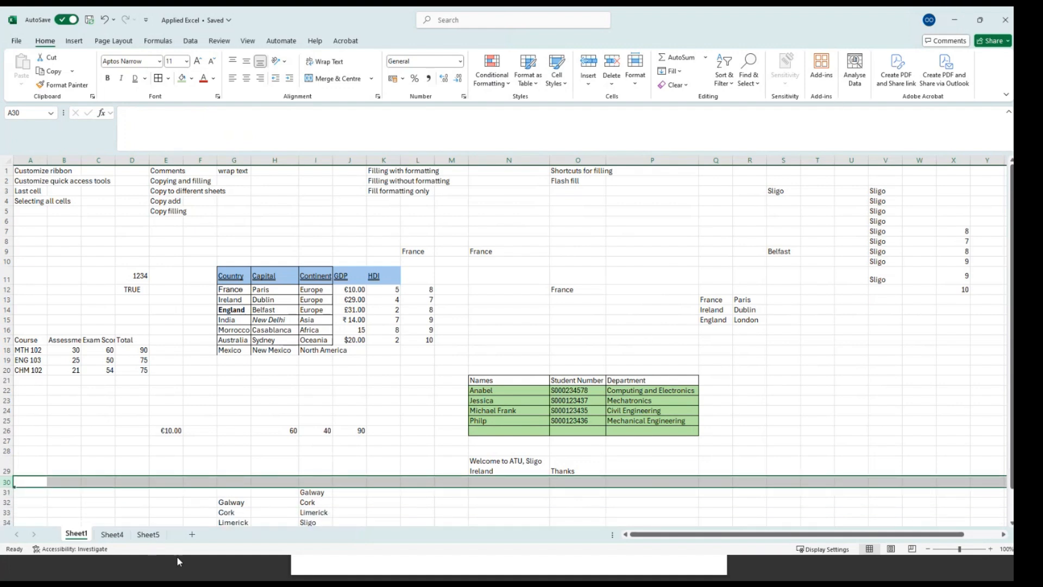
Step: Consult the guide's page on row height and column width, and view the Row Height setting for cell N29 in the workbook without changing it
{"action": "left_click", "coordinate": [954, 21]}
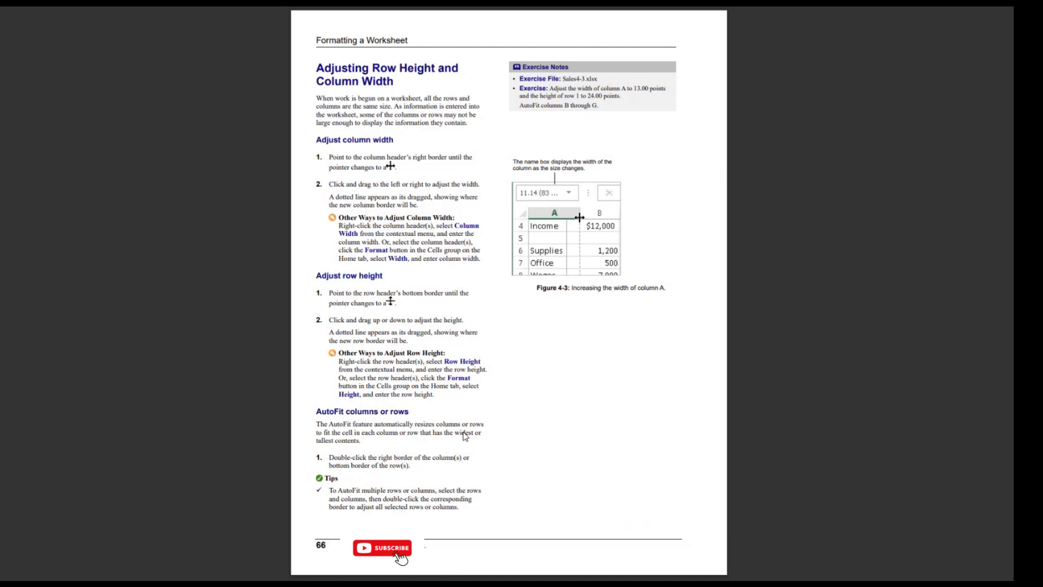
{"action": "key", "text": "alt+Tab"}
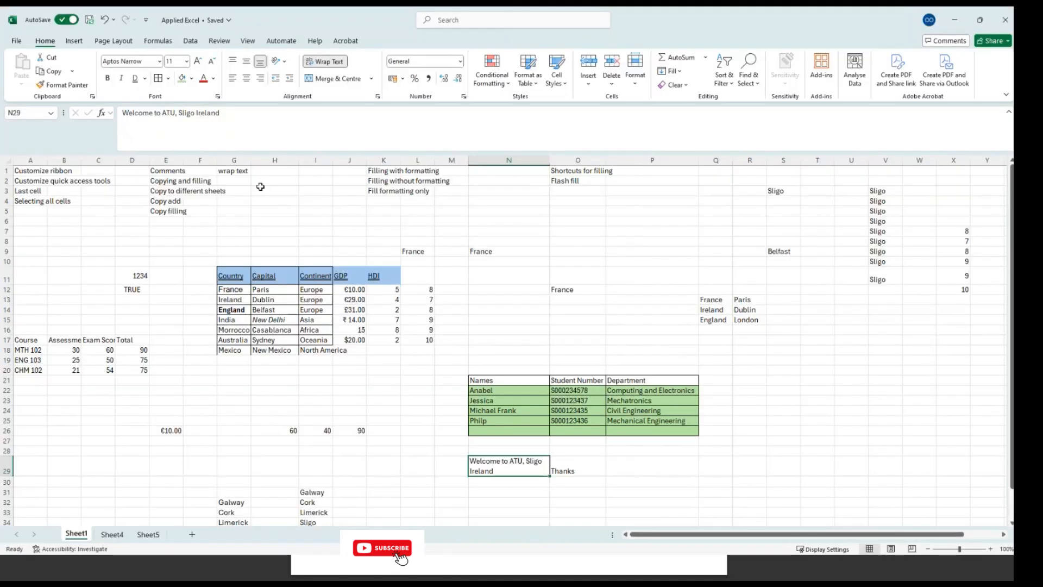
{"action": "left_click", "coordinate": [640, 89]}
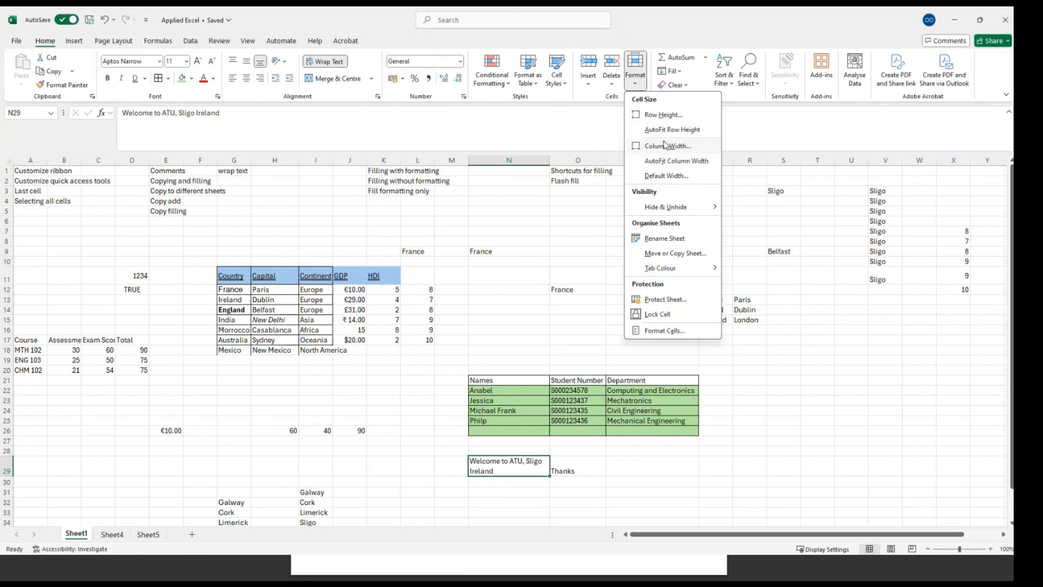
{"action": "left_click", "coordinate": [657, 116]}
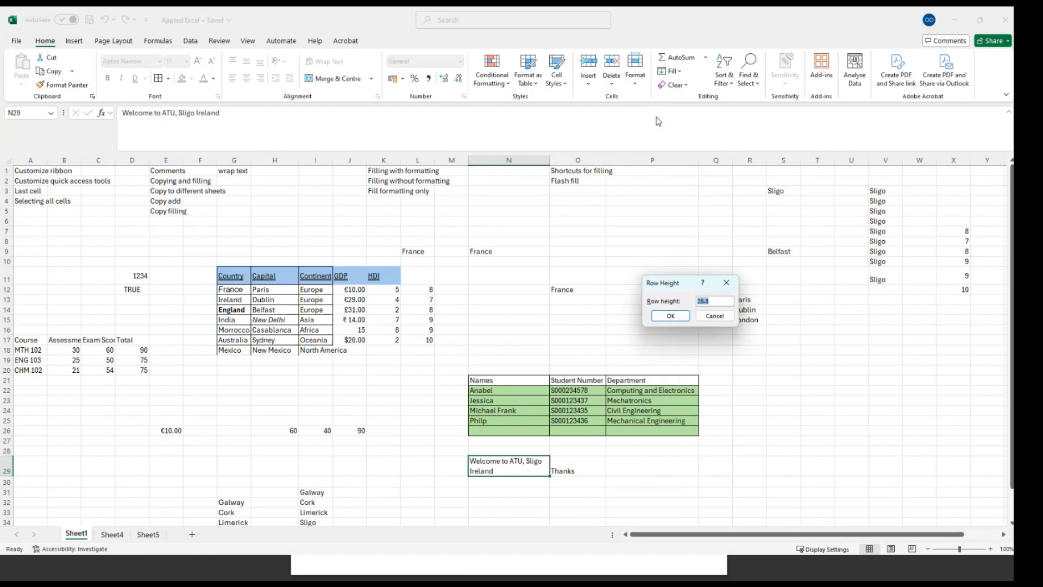
{"action": "left_click", "coordinate": [731, 287]}
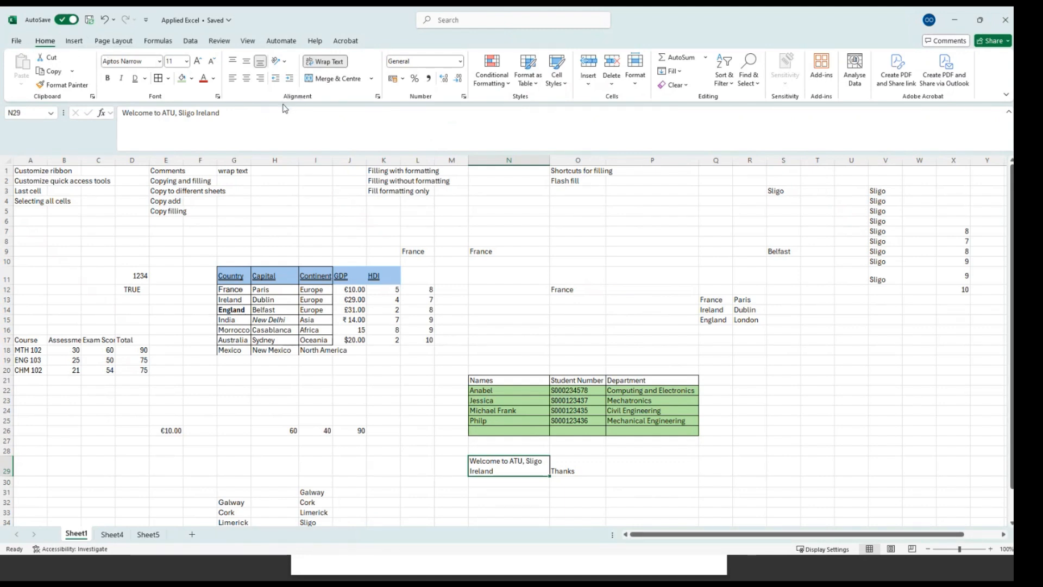
Step: Widen columns G through K so that the country table's entries fit in their cells
{"action": "left_click", "coordinate": [228, 275]}
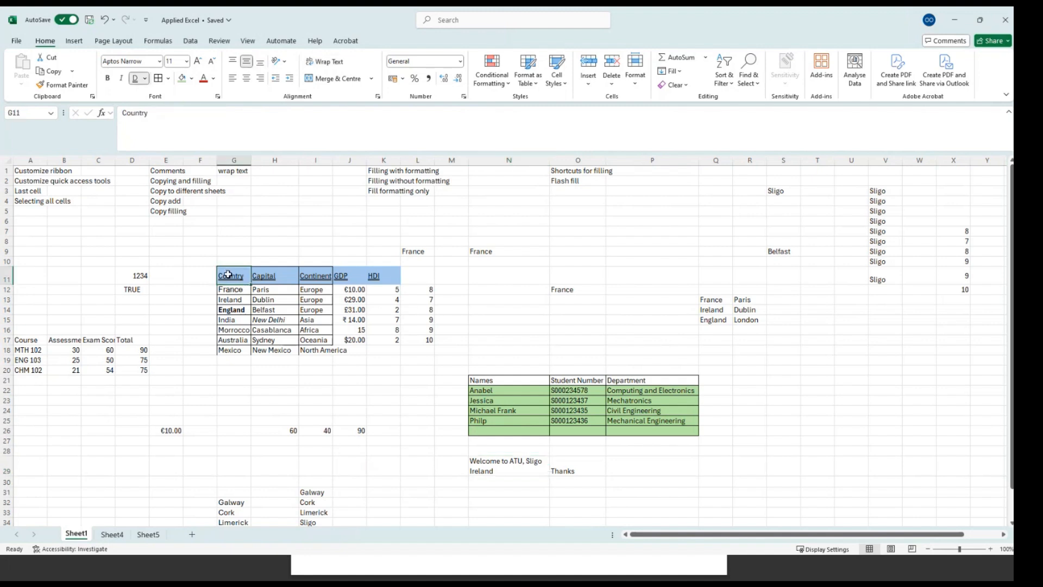
{"action": "left_click_drag", "start_coordinate": [252, 157], "coordinate": [530, 158]}
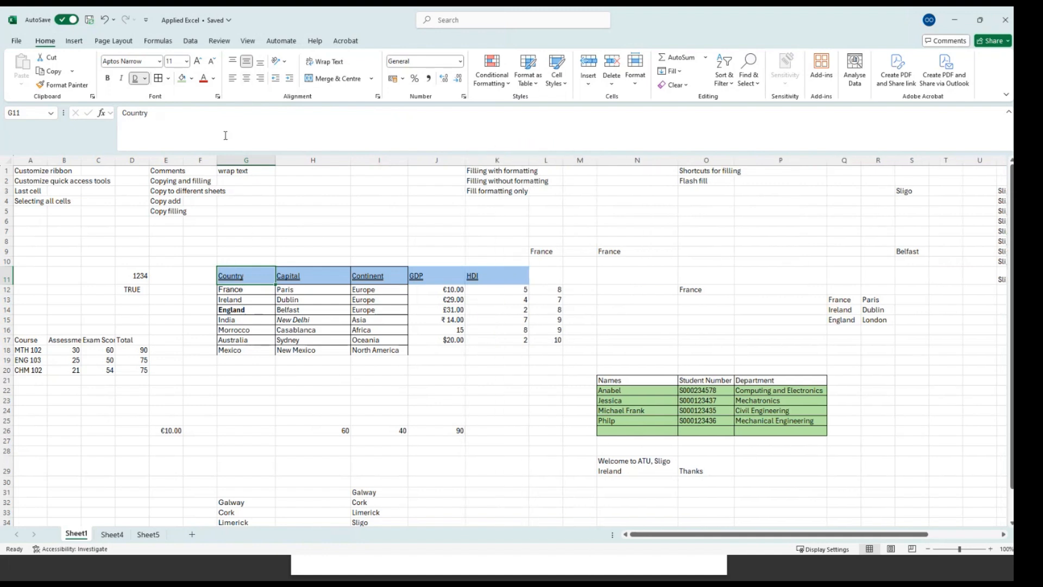
Step: Try centre, top and left alignment on the Country heading in cell G11, and finish with bottom and right alignment
{"action": "left_click", "coordinate": [246, 79]}
{"action": "left_click", "coordinate": [233, 61]}
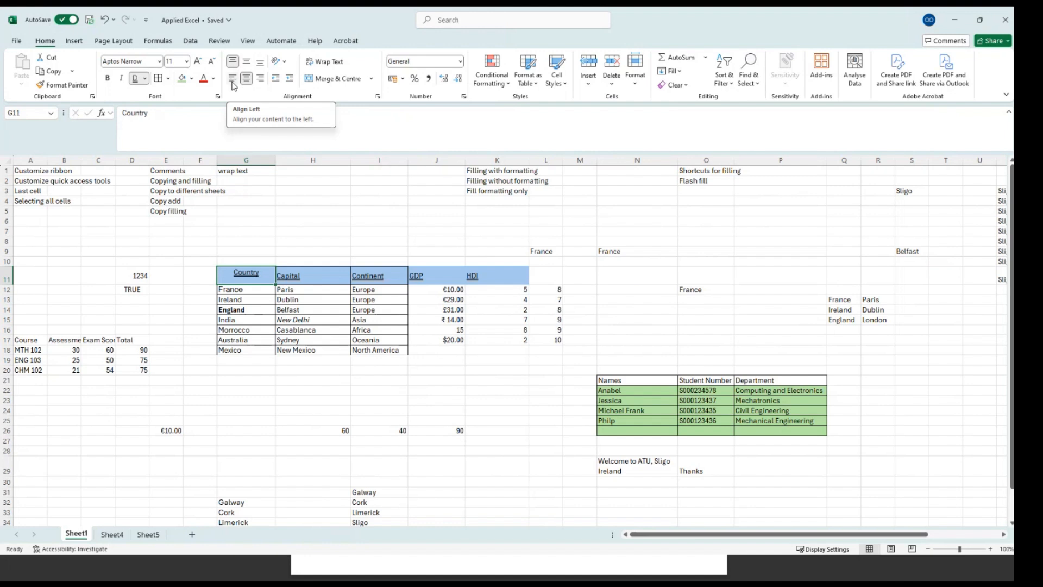
{"action": "left_click", "coordinate": [233, 79]}
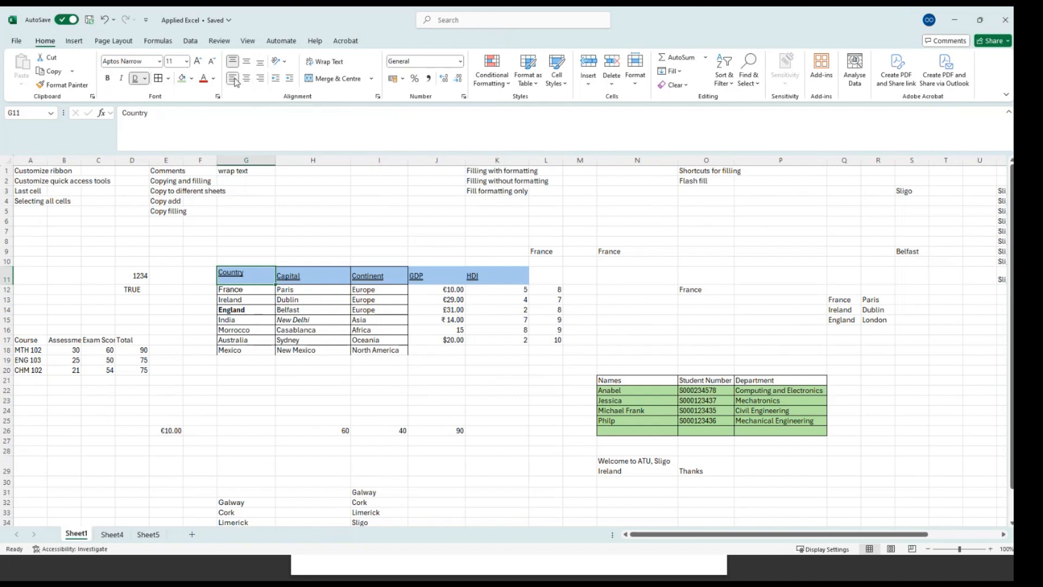
{"action": "left_click", "coordinate": [260, 68]}
{"action": "left_click", "coordinate": [261, 79]}
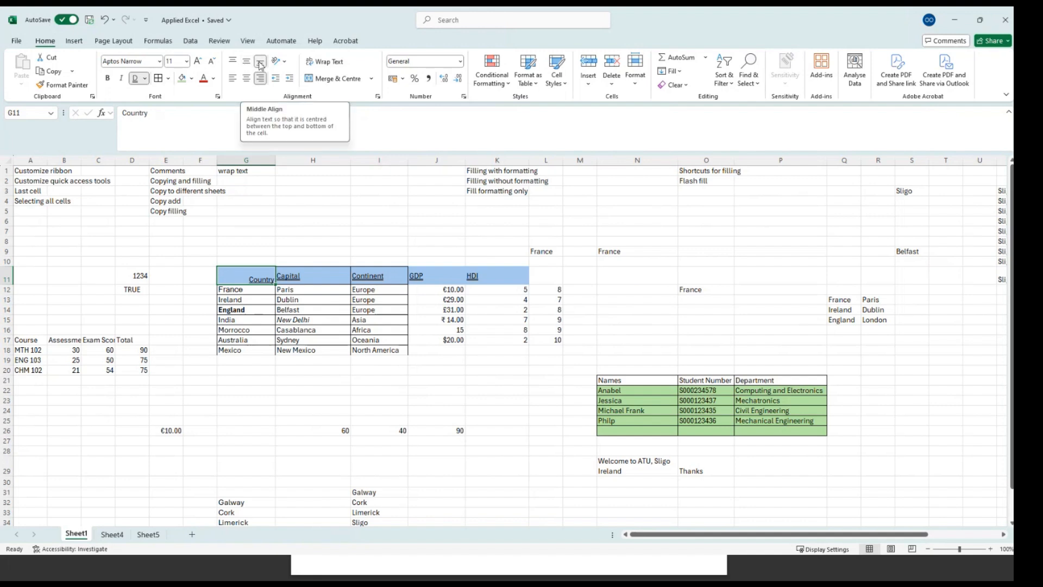
Step: Try vertical text orientation on the Country heading in G11 with a much taller row 11, and undo both changes
{"action": "left_click", "coordinate": [280, 62]}
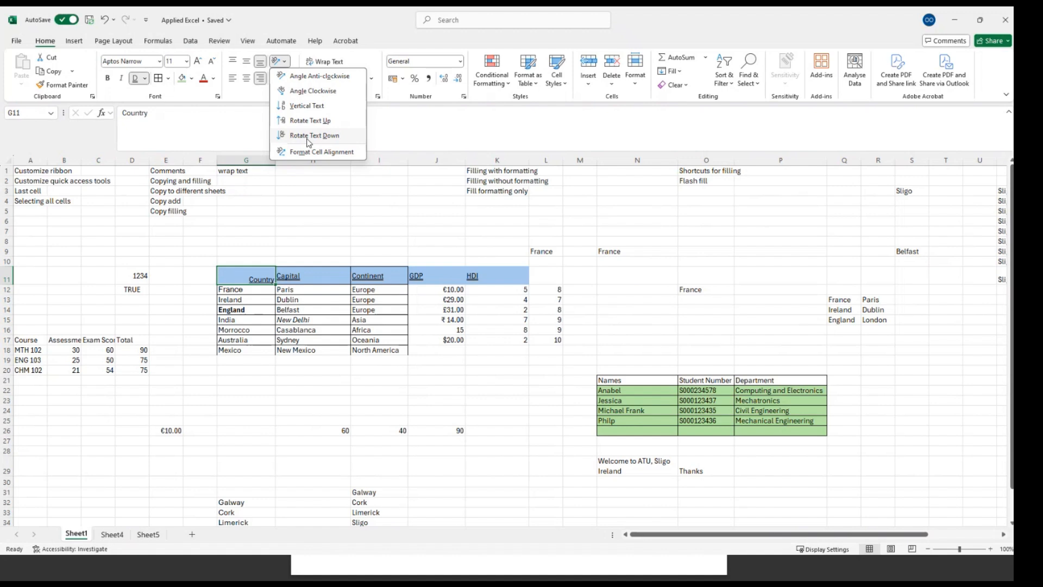
{"action": "left_click", "coordinate": [306, 106]}
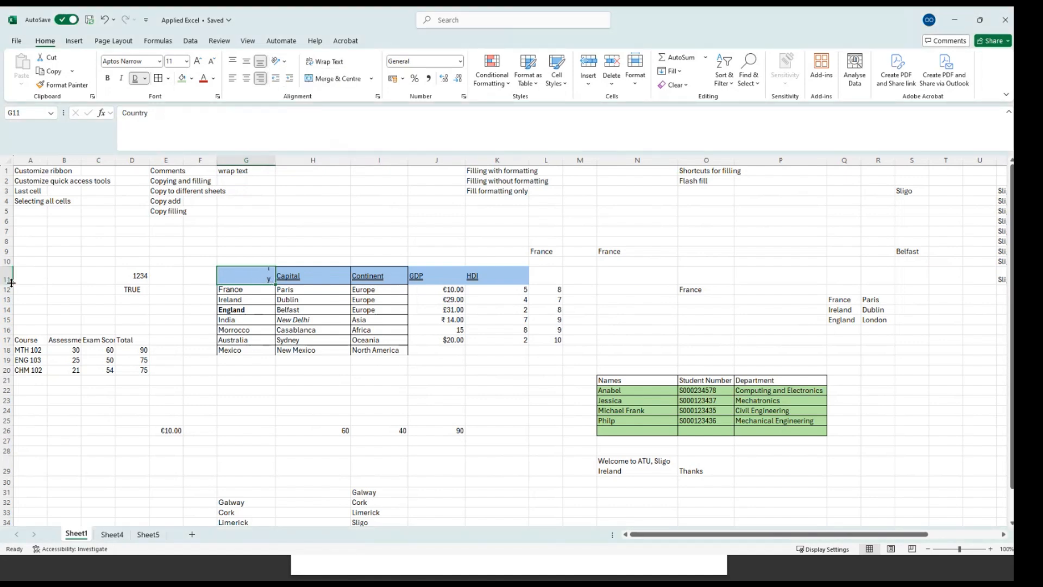
{"action": "left_click_drag", "start_coordinate": [11, 283], "coordinate": [12, 357]}
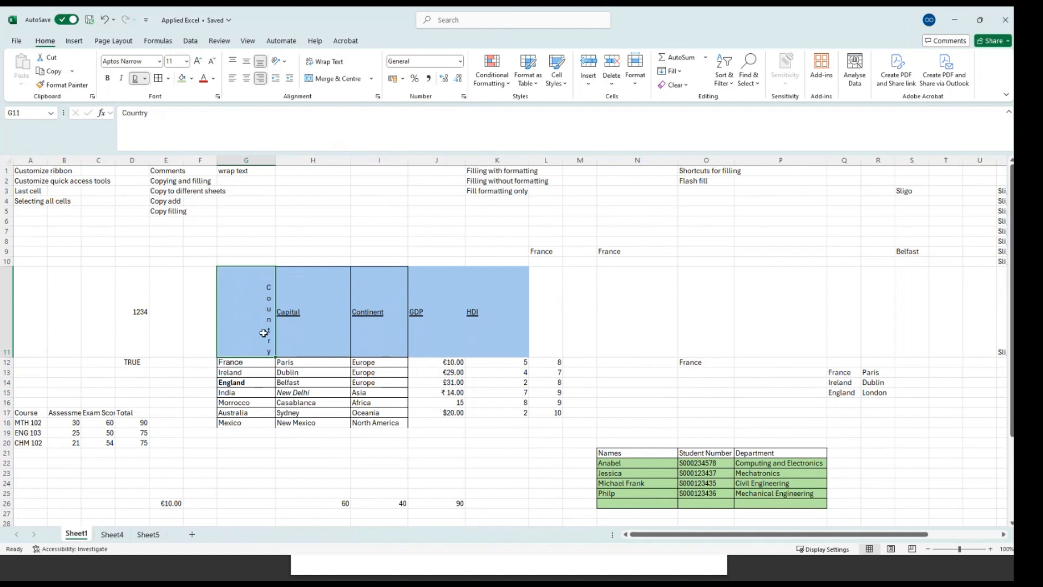
{"action": "left_click", "coordinate": [279, 61]}
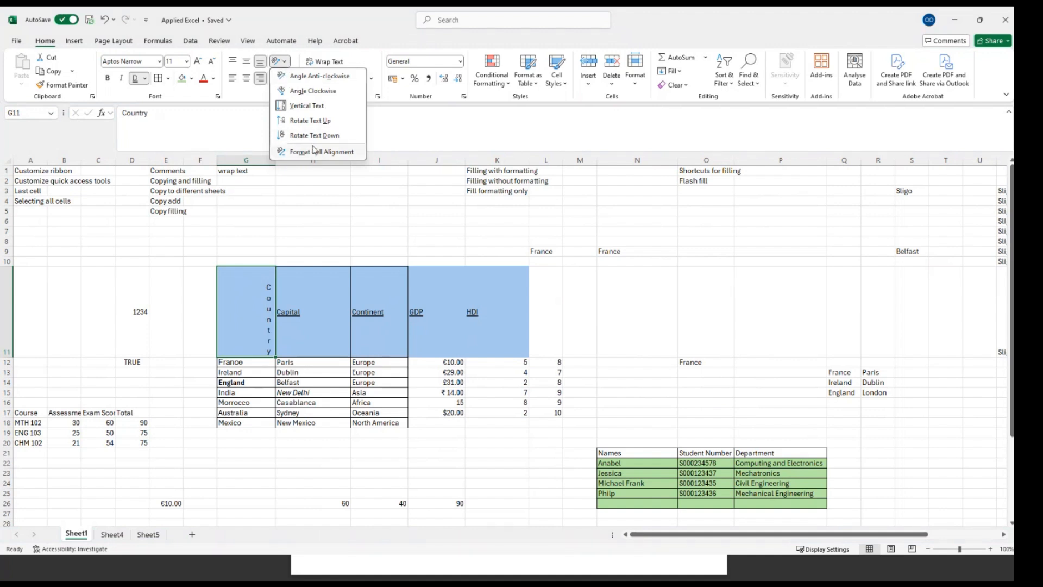
{"action": "left_click", "coordinate": [341, 214]}
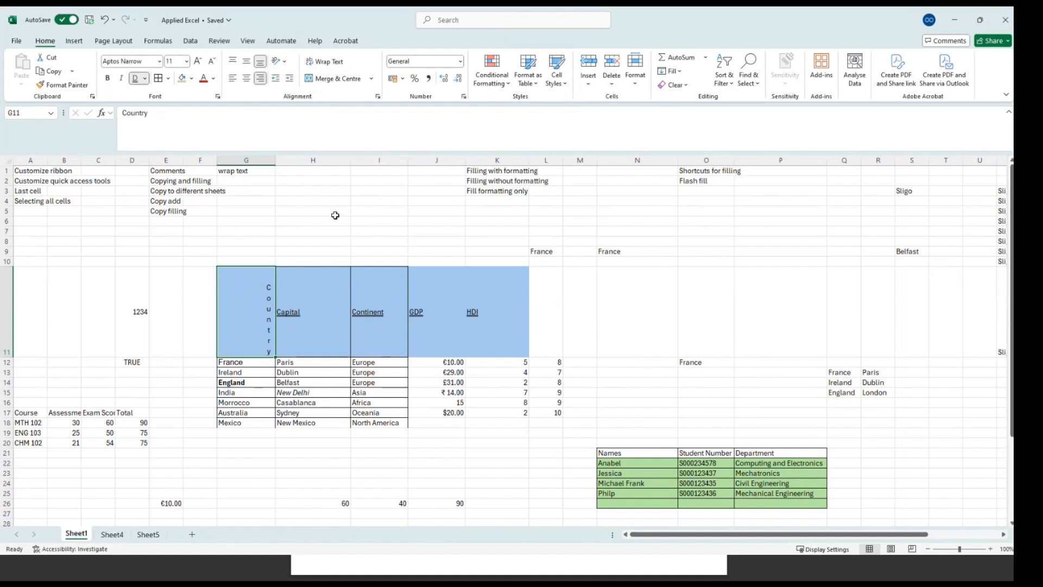
{"action": "key", "text": "ctrl+z"}
{"action": "key", "text": "ctrl+z"}
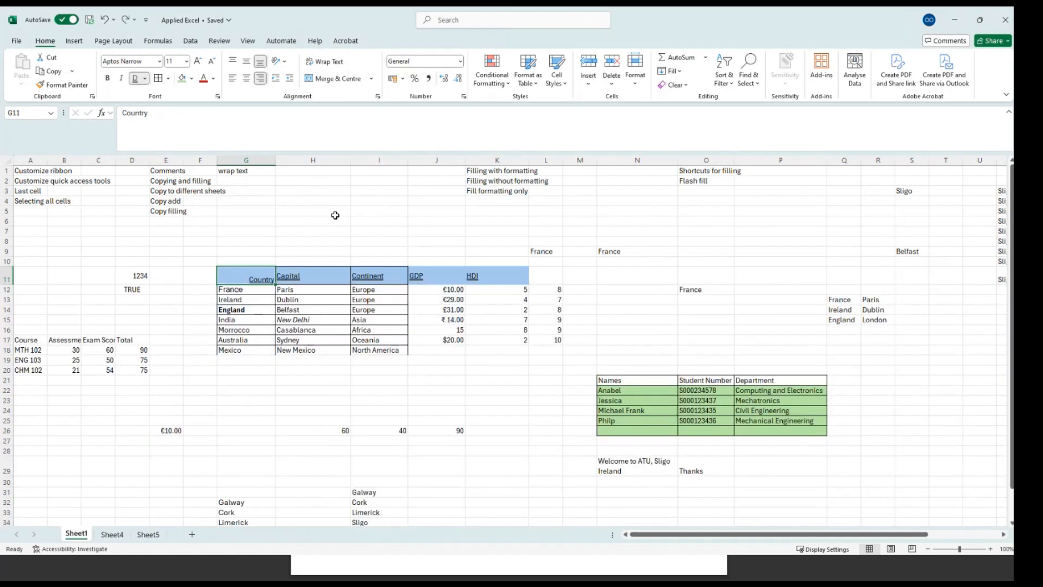
Step: Merge and centre the cells H21:J23 below the country table
{"action": "left_click", "coordinate": [324, 215]}
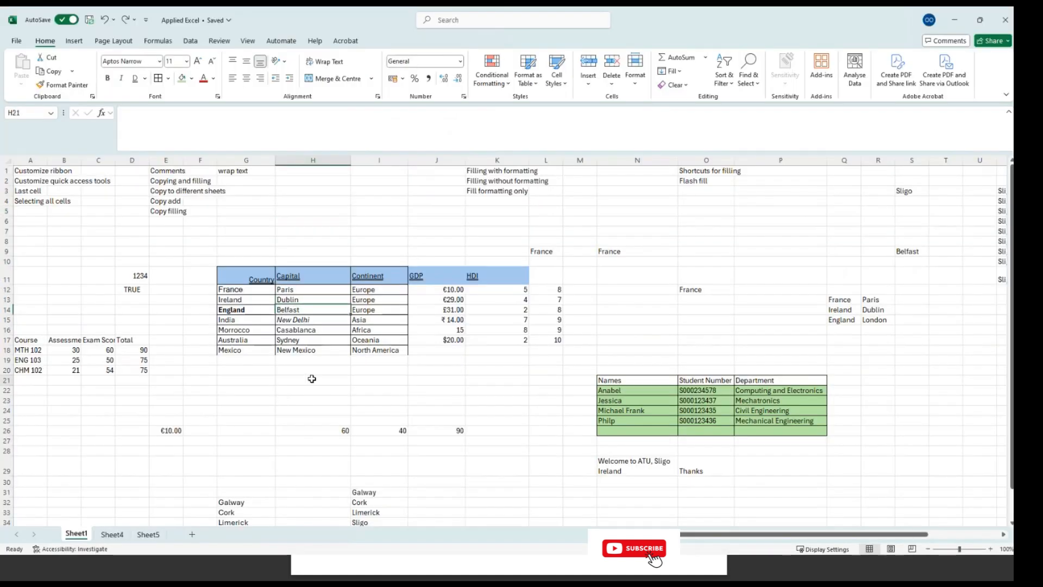
{"action": "left_click", "coordinate": [319, 387]}
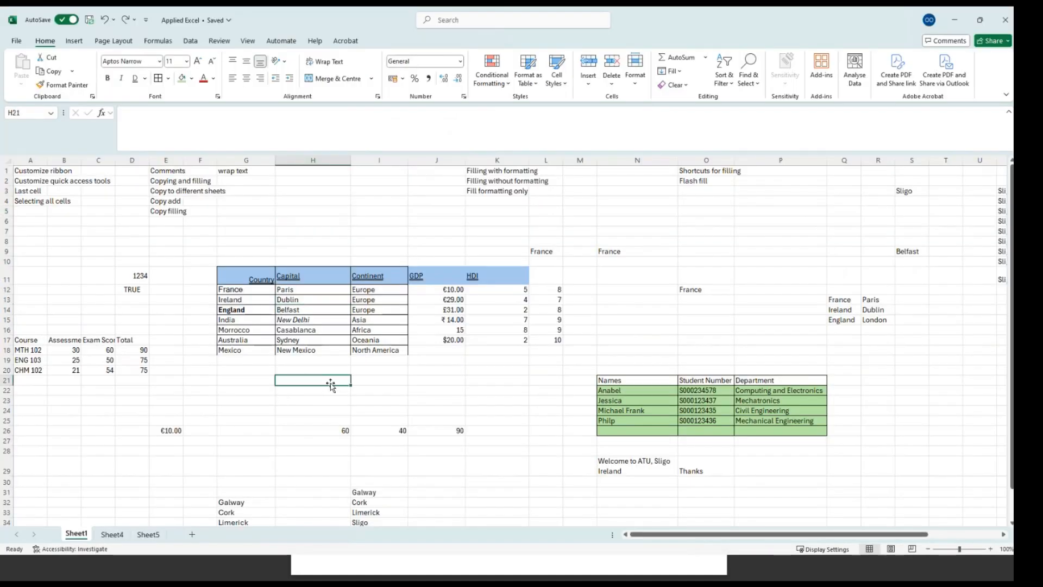
{"action": "key", "text": "shift+Right"}
{"action": "key", "text": "shift+Right"}
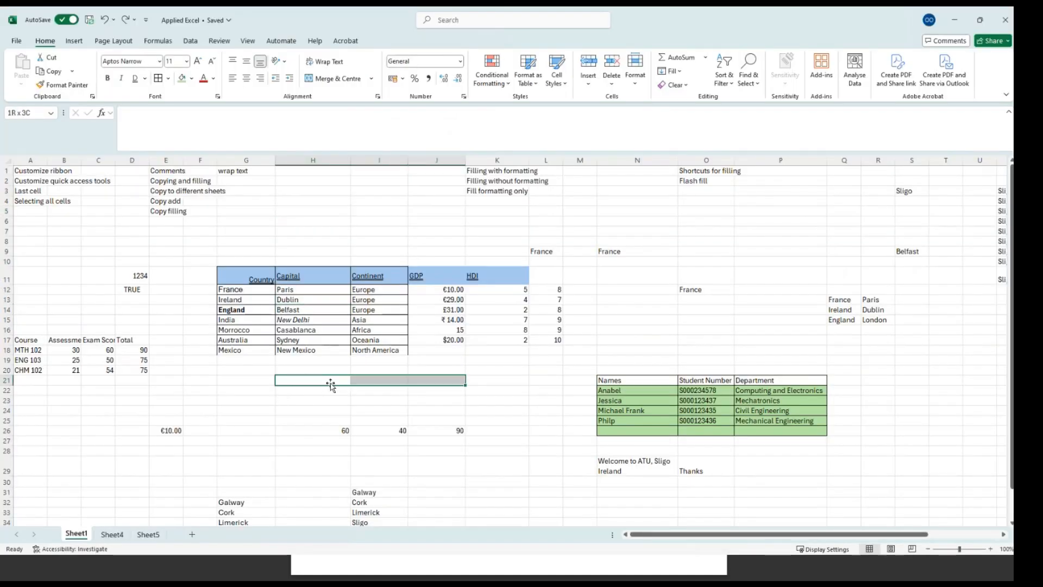
{"action": "key", "text": "shift+Down"}
{"action": "key", "text": "shift+Down"}
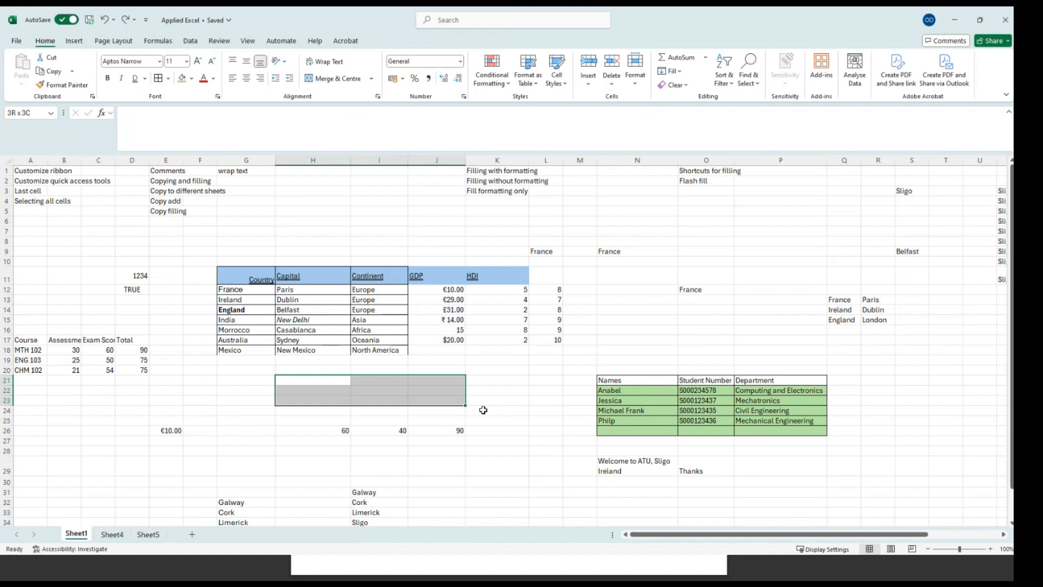
{"action": "left_click", "coordinate": [329, 80]}
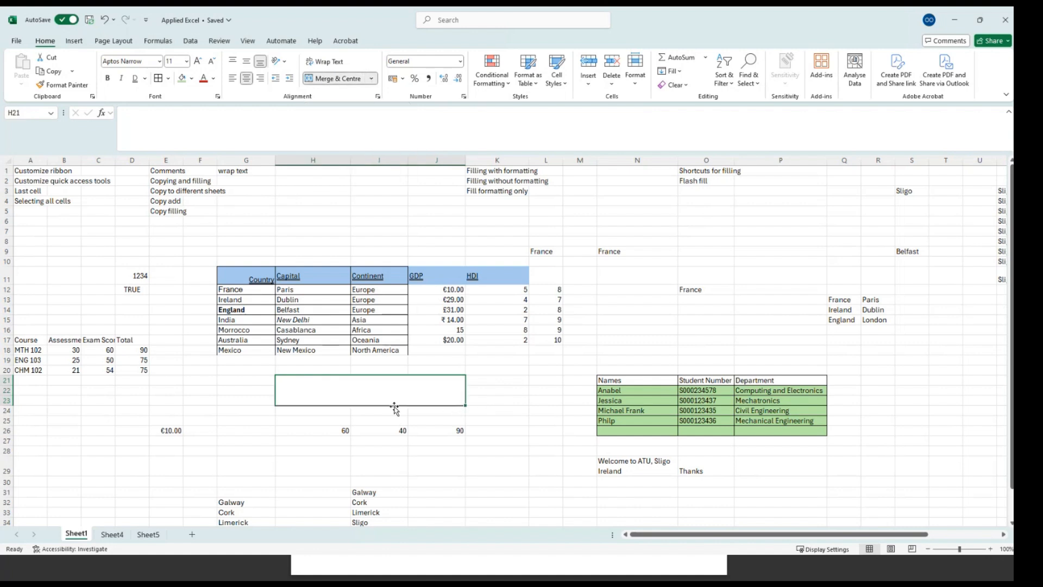
Step: Enter DDDDDDDDD in the merged cell H21 and align it vertically to the middle
{"action": "type", "text": "DD"}
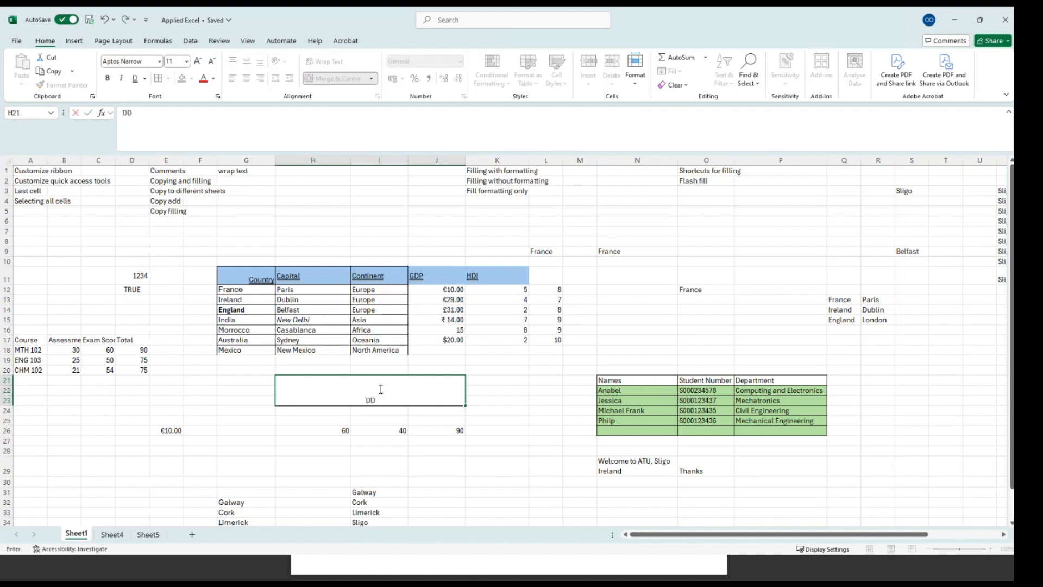
{"action": "type", "text": "DDDDDDD"}
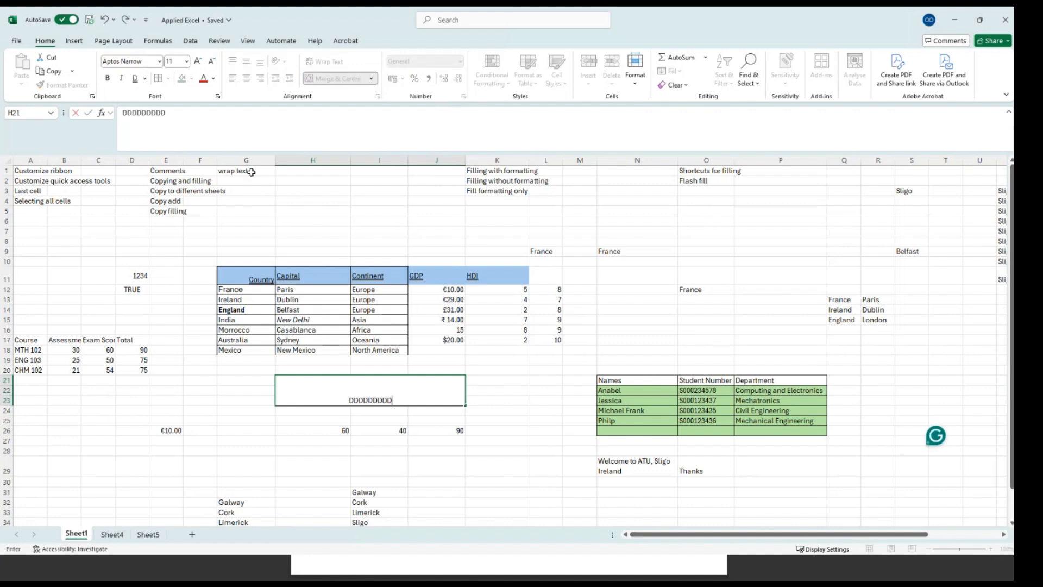
{"action": "left_click", "coordinate": [226, 413]}
{"action": "left_click", "coordinate": [328, 398]}
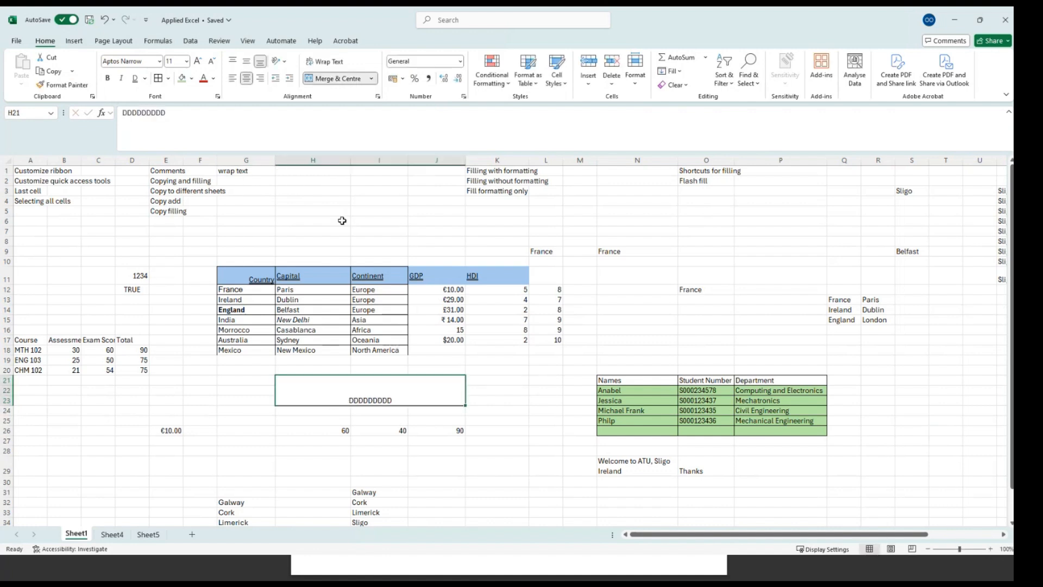
{"action": "left_click", "coordinate": [247, 61]}
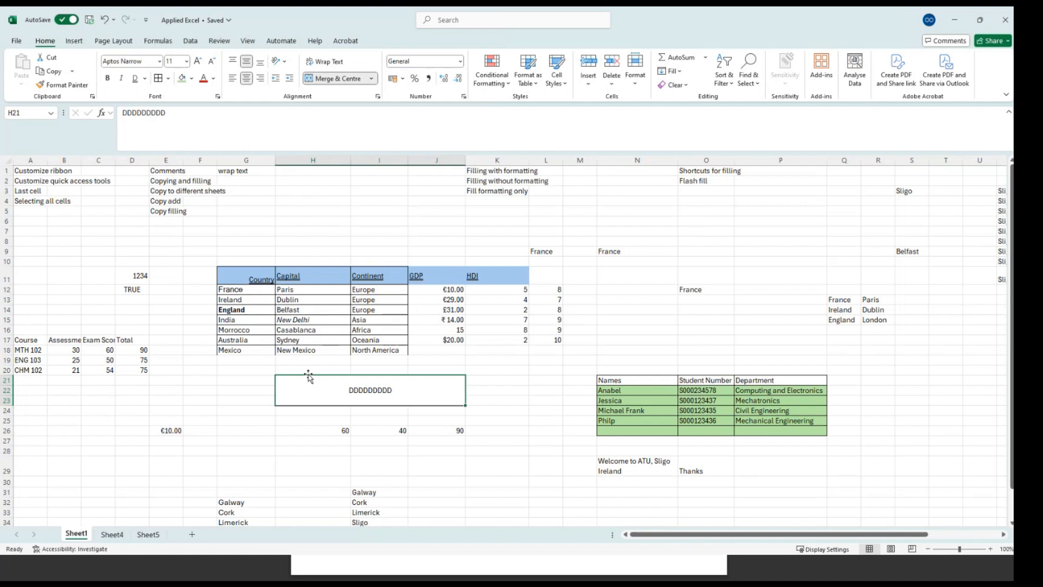
{"action": "left_click", "coordinate": [252, 380]}
{"action": "key", "text": "Right"}
{"action": "left_click", "coordinate": [224, 382]}
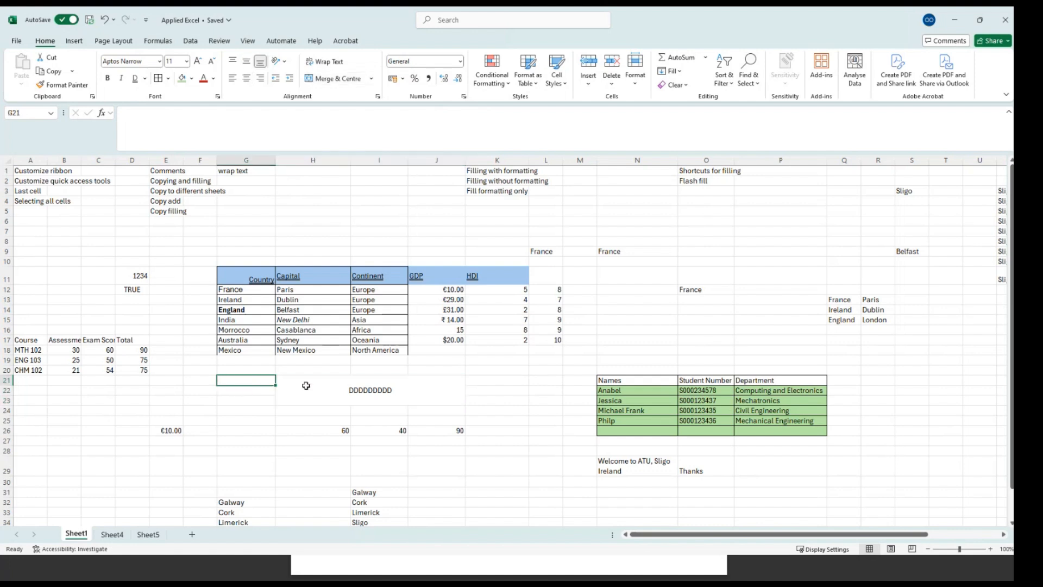
{"action": "left_click", "coordinate": [330, 390]}
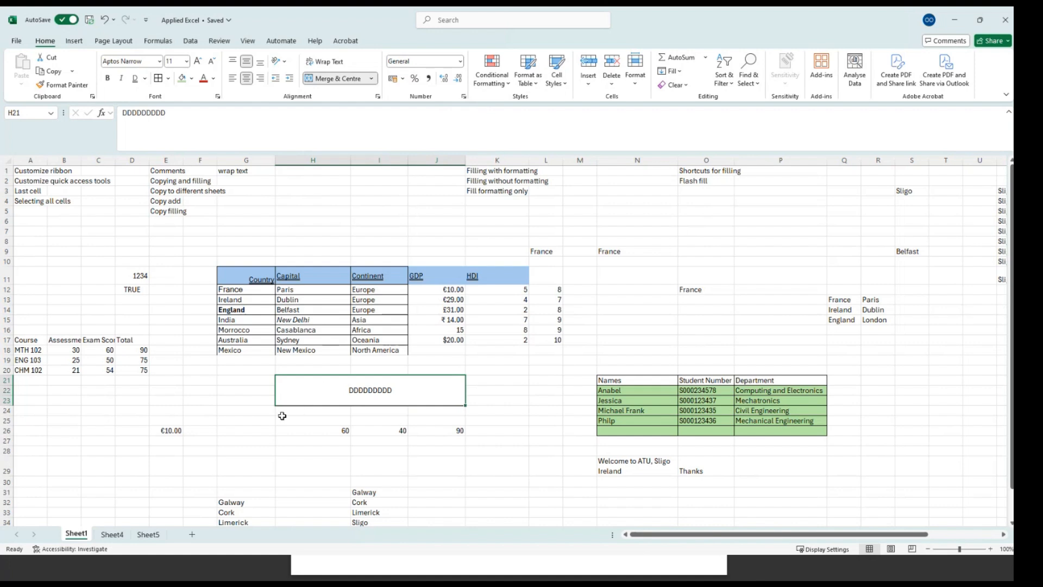
{"action": "left_click", "coordinate": [954, 19]}
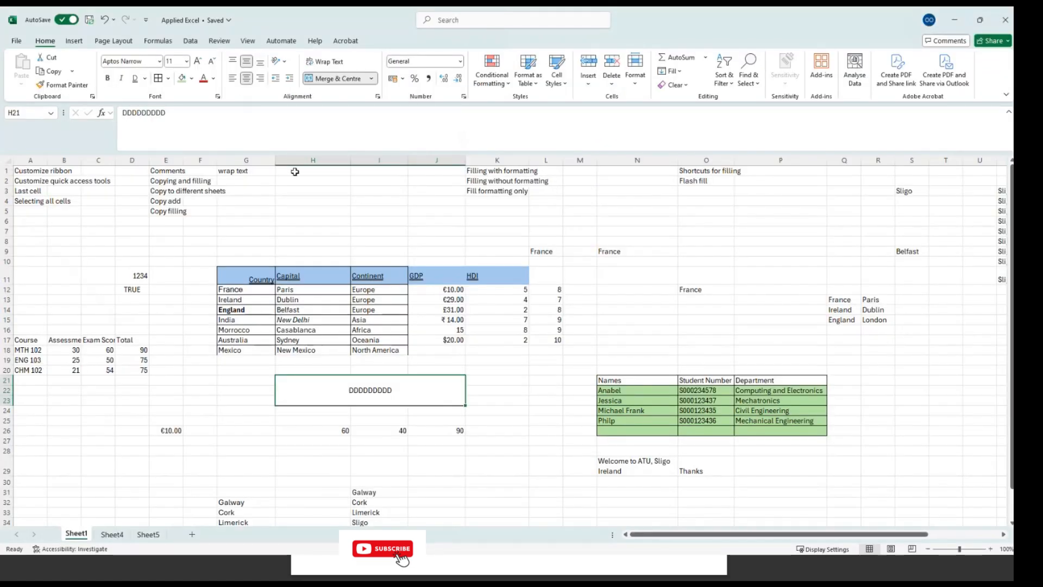
Step: Apply thick outside borders to the merged cell H21
{"action": "left_click", "coordinate": [168, 78]}
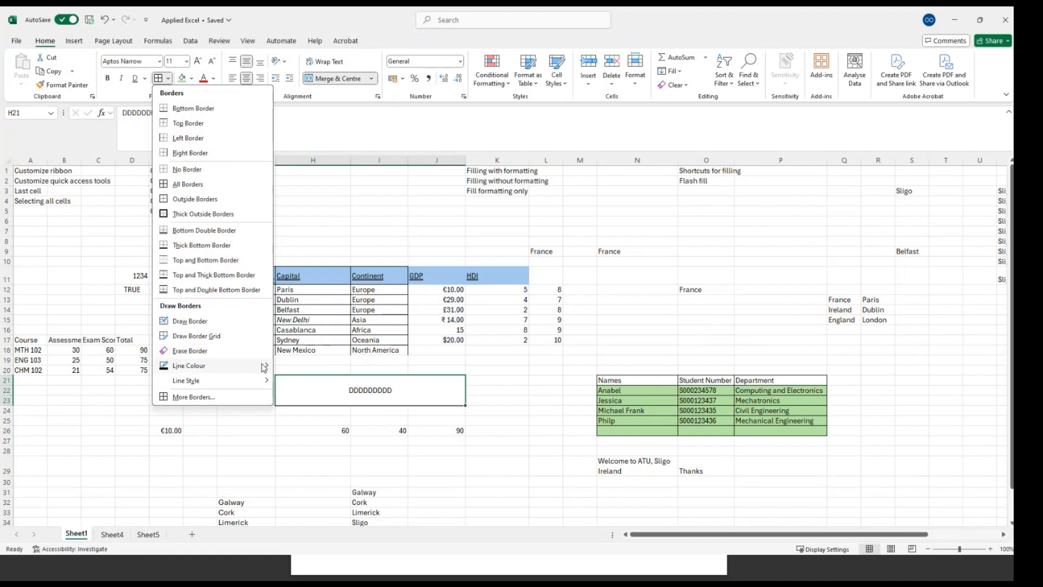
{"action": "mouse_move", "coordinate": [269, 368]}
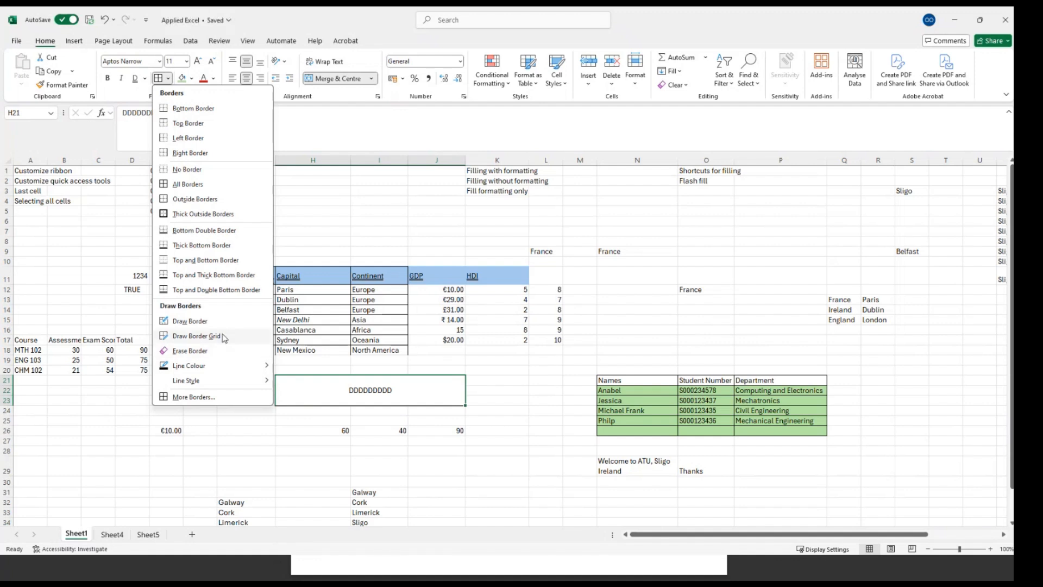
{"action": "left_click", "coordinate": [187, 214]}
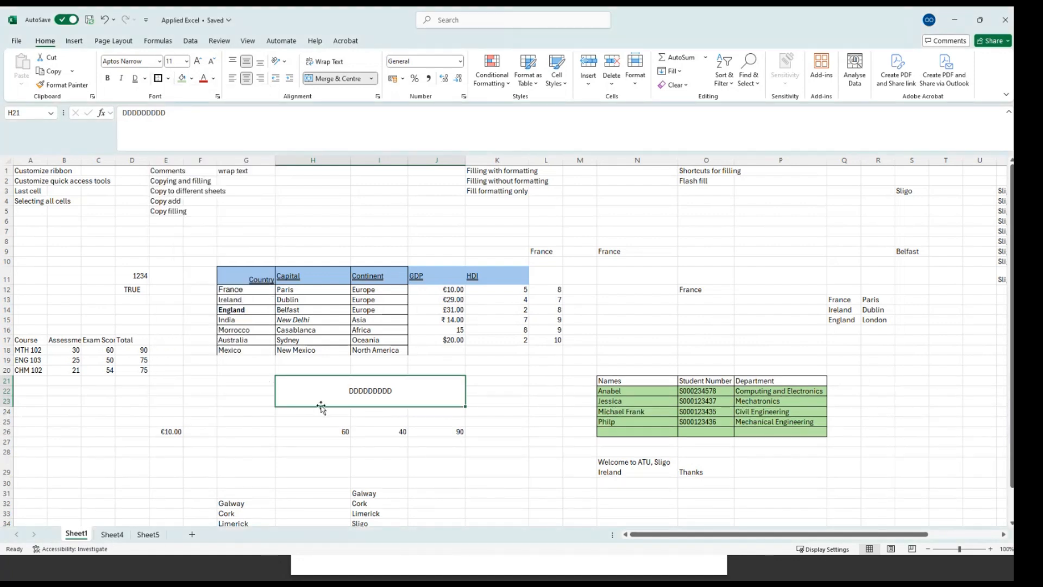
{"action": "left_click", "coordinate": [231, 421]}
Step: Set the border line colour to standard purple and redraw the merged cell's outline with it
{"action": "left_click", "coordinate": [300, 390]}
{"action": "left_click", "coordinate": [168, 78]}
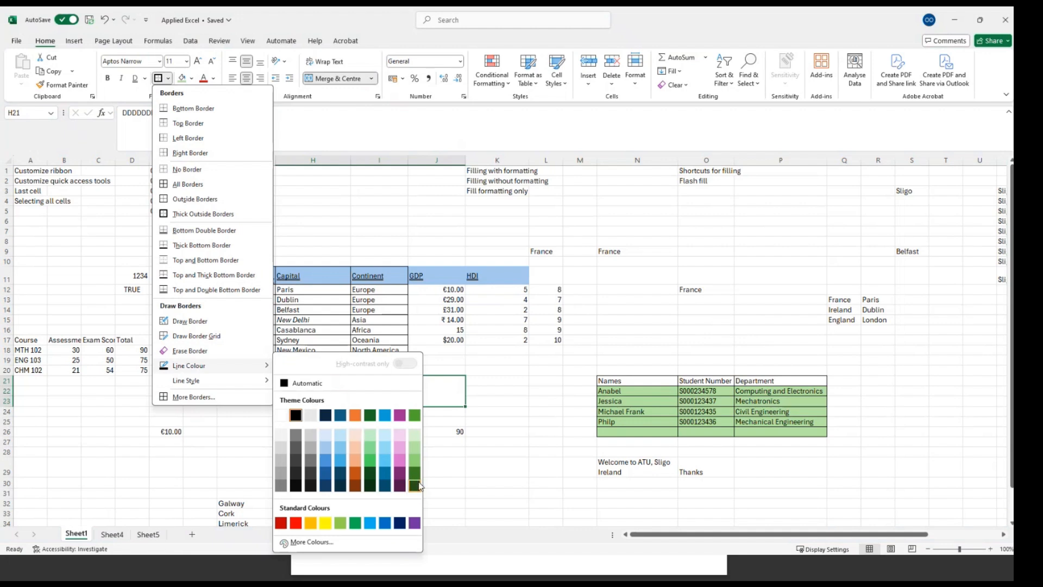
{"action": "left_click", "coordinate": [414, 523]}
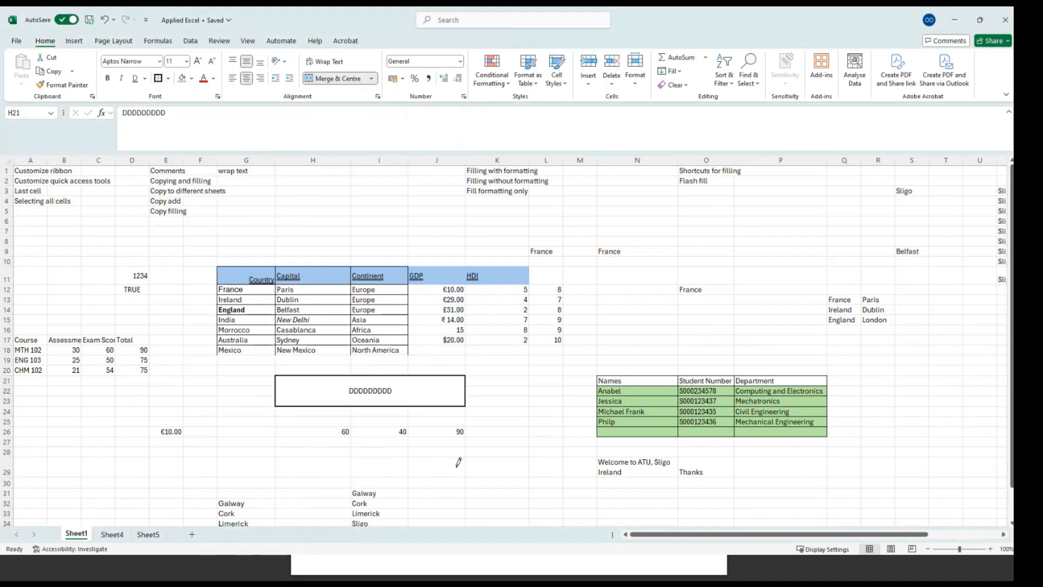
{"action": "left_click", "coordinate": [383, 374]}
{"action": "left_click_drag", "start_coordinate": [417, 406], "coordinate": [364, 405]}
{"action": "left_click", "coordinate": [160, 79]}
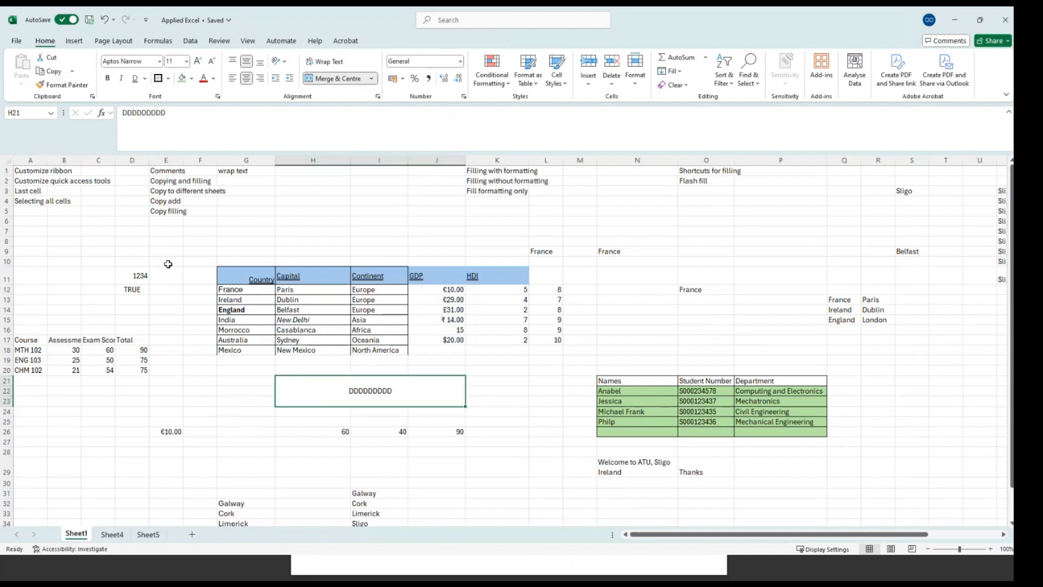
{"action": "left_click", "coordinate": [168, 78]}
{"action": "mouse_move", "coordinate": [181, 368]}
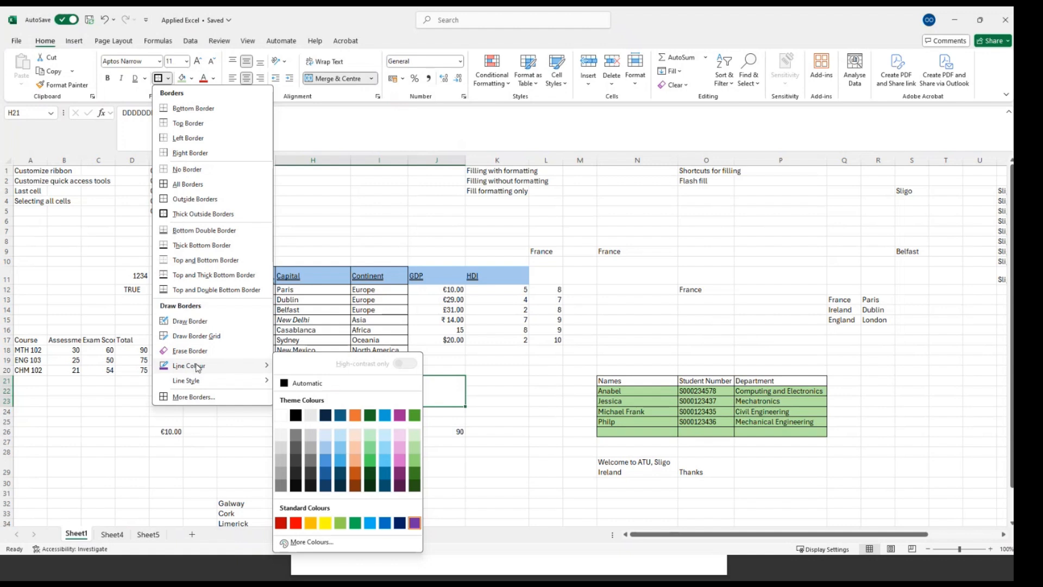
{"action": "left_click", "coordinate": [88, 284]}
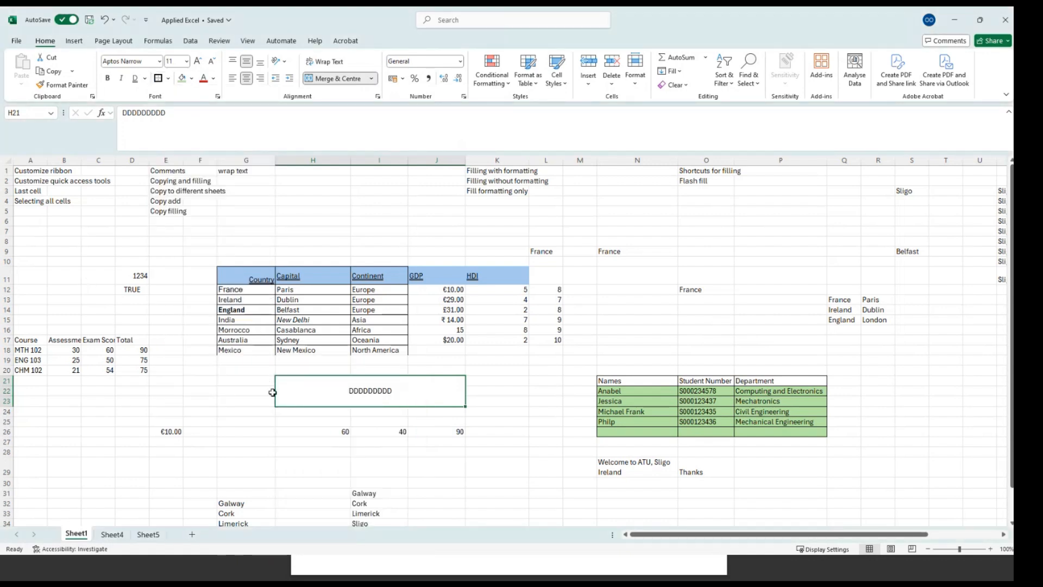
Step: Try a green theme fill on the merged cell H21, and clear it again with No Fill
{"action": "left_click", "coordinate": [191, 78]}
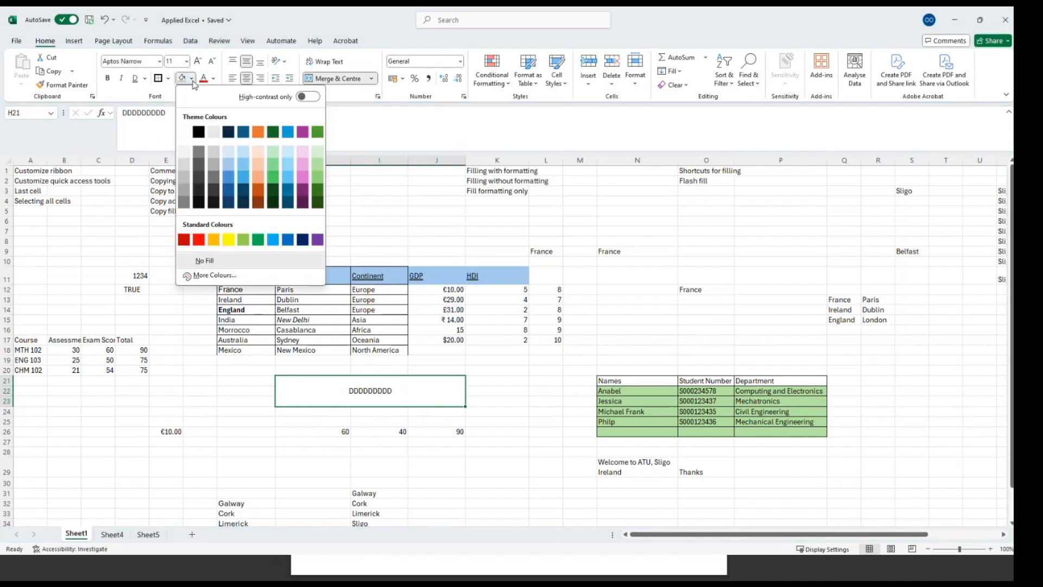
{"action": "left_click", "coordinate": [269, 168]}
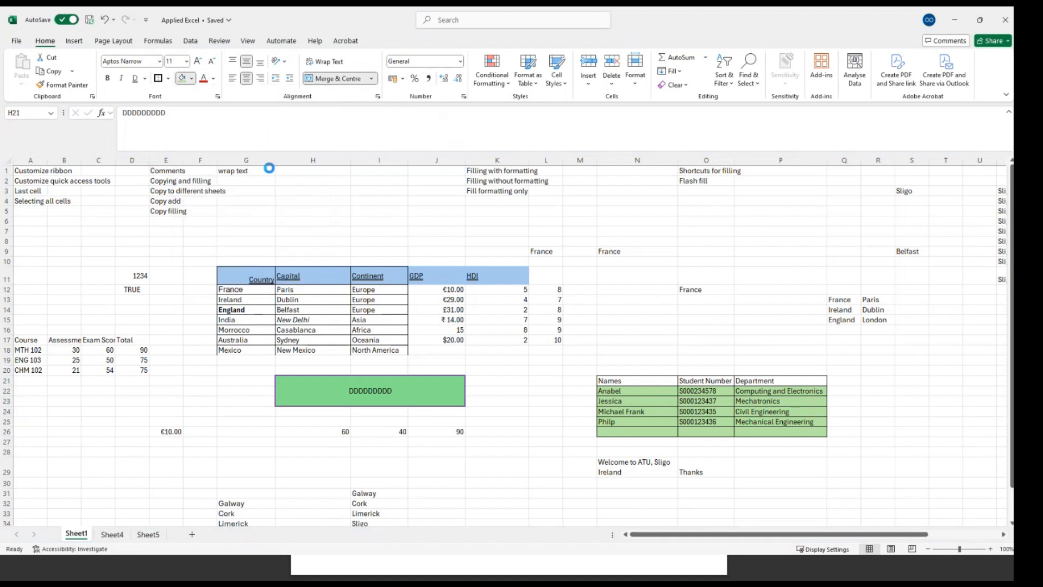
{"action": "left_click", "coordinate": [232, 370]}
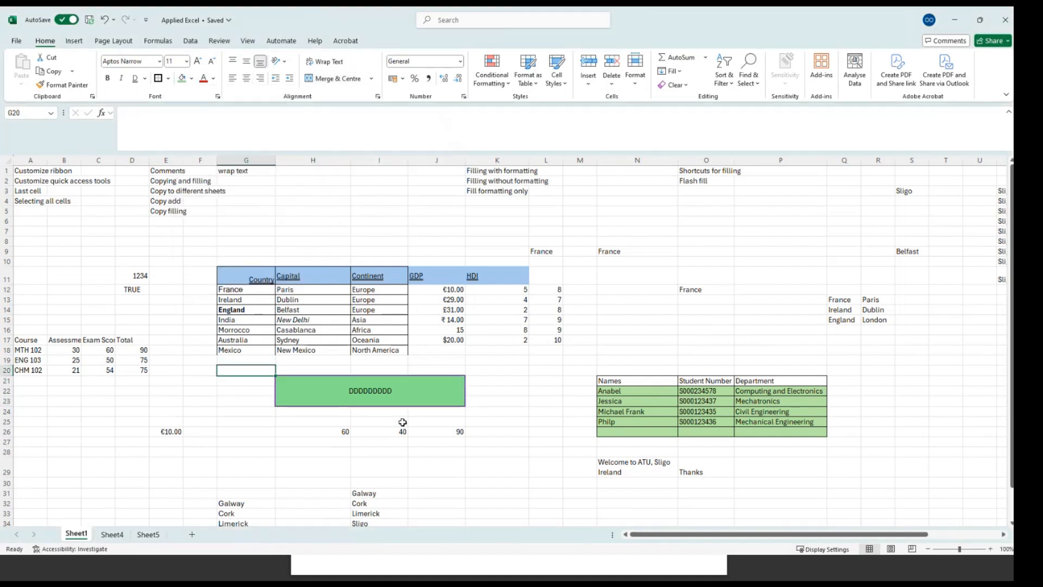
{"action": "left_click", "coordinate": [362, 396]}
{"action": "left_click", "coordinate": [192, 79]}
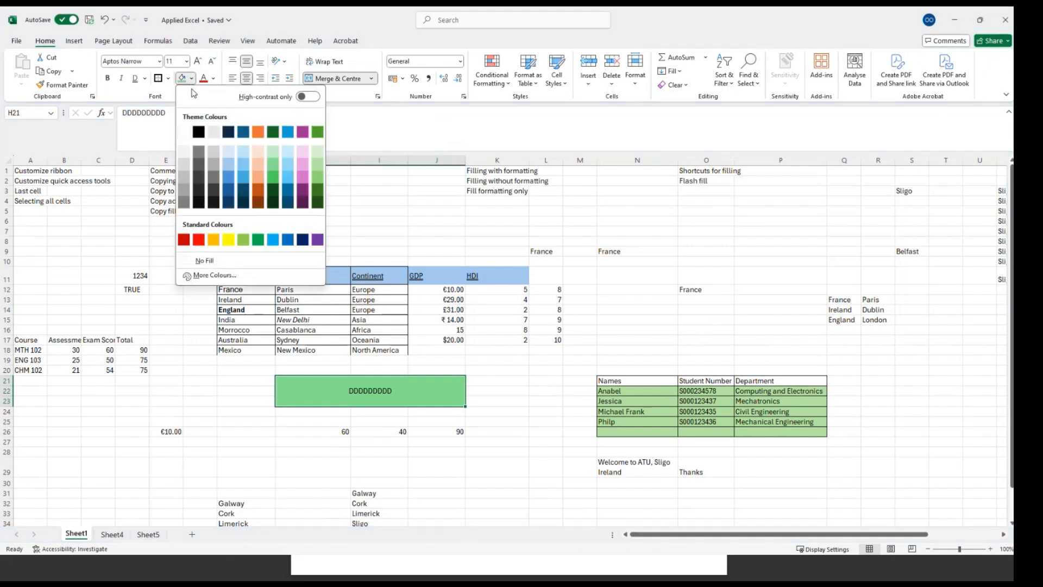
{"action": "left_click", "coordinate": [199, 261]}
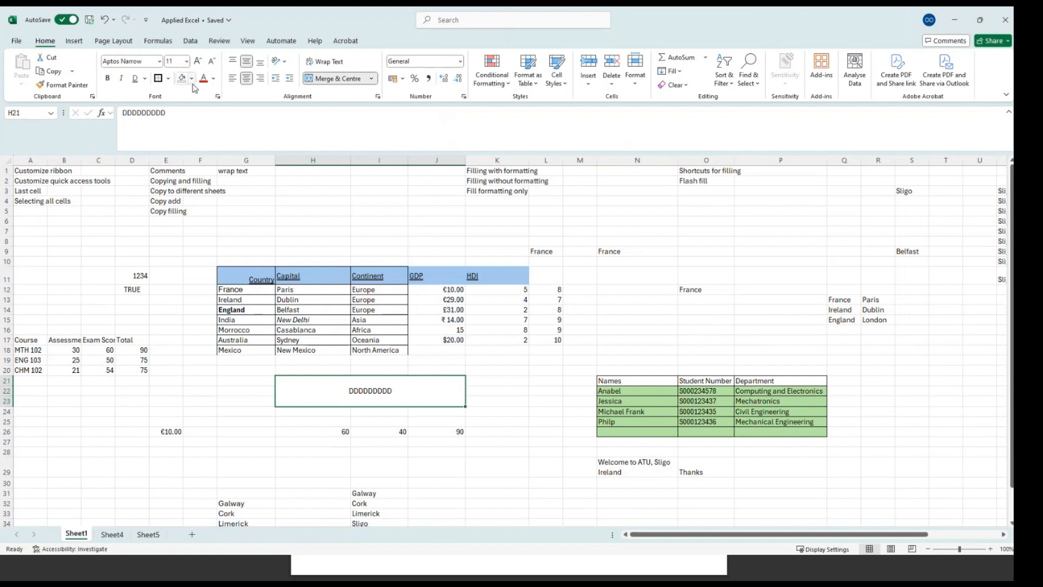
Step: Set the font colour of Paris, Dublin and Belfast in H12:H14 to standard light blue
{"action": "left_click", "coordinate": [294, 291]}
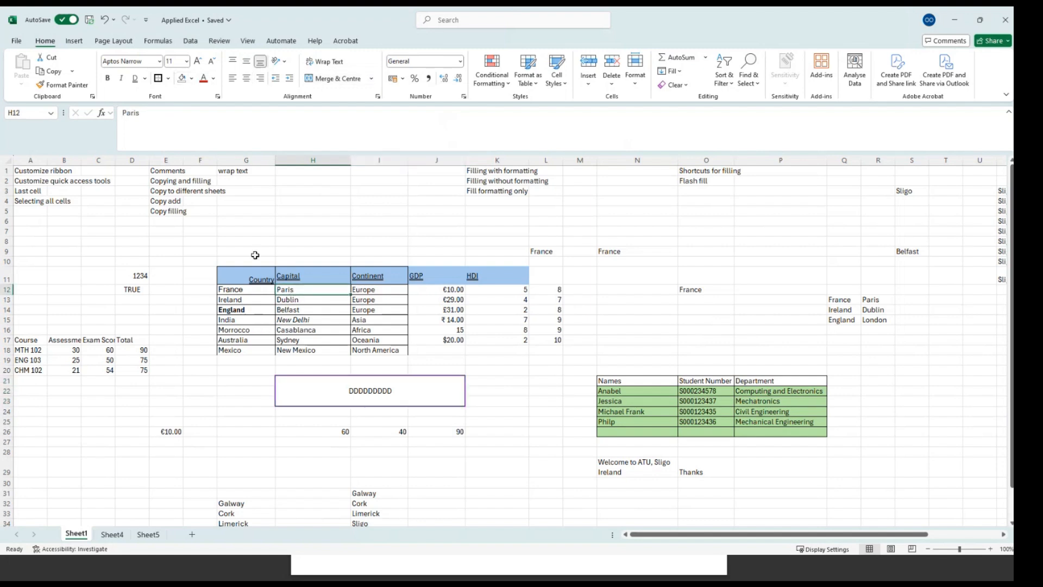
{"action": "left_click", "coordinate": [315, 310], "text": "shift"}
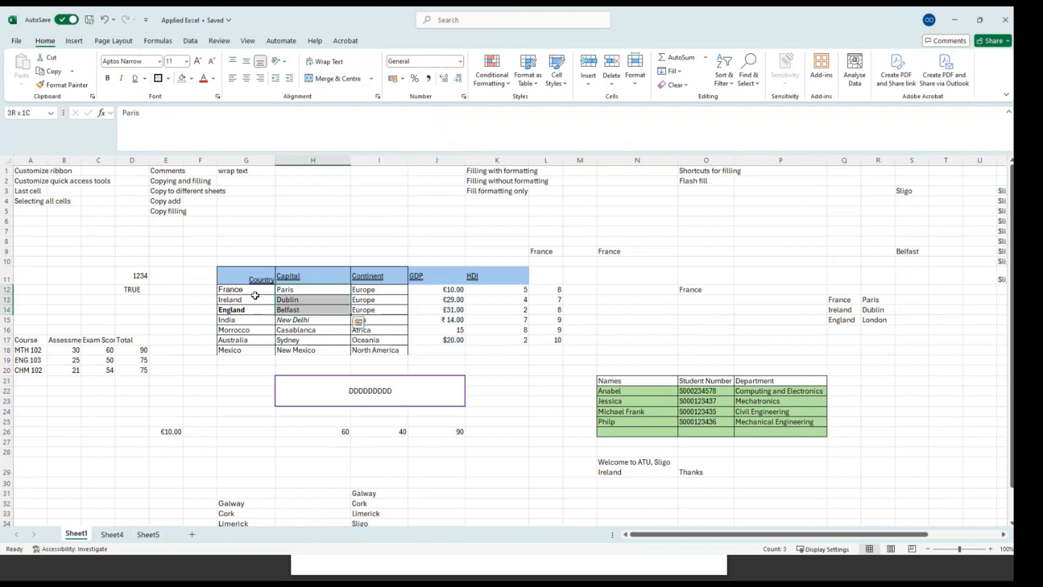
{"action": "left_click", "coordinate": [215, 79]}
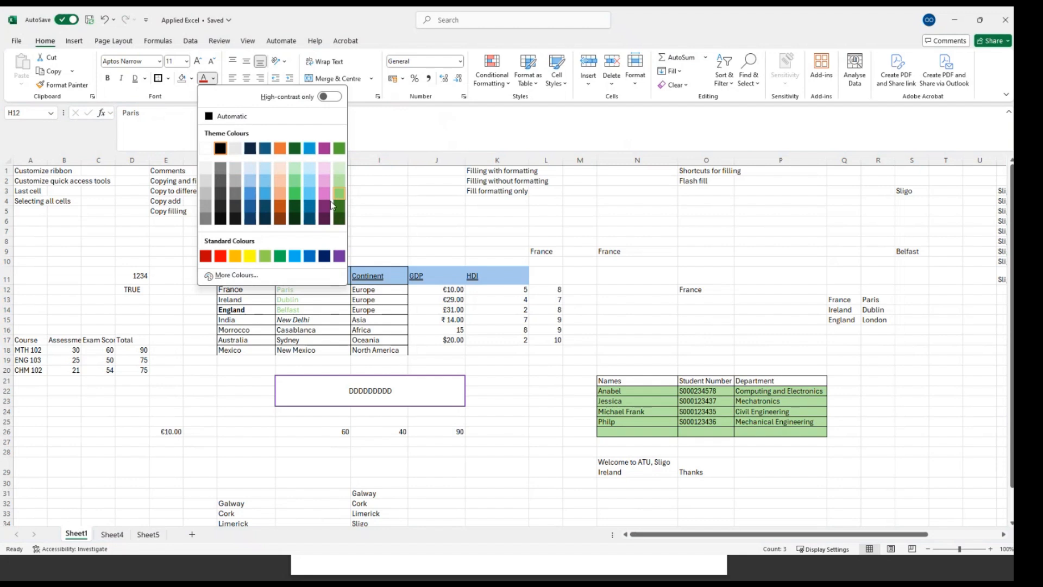
{"action": "left_click", "coordinate": [297, 258]}
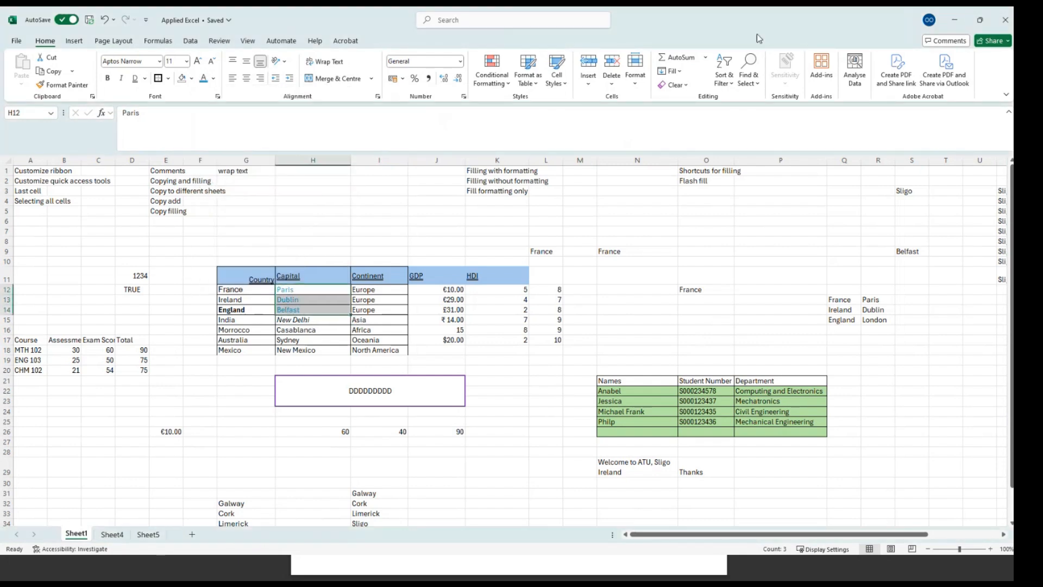
Step: Copy the formatting of the empty green cell N26 onto the France cell N9 with Format Painter
{"action": "left_click", "coordinate": [954, 20]}
{"action": "left_click", "coordinate": [640, 433]}
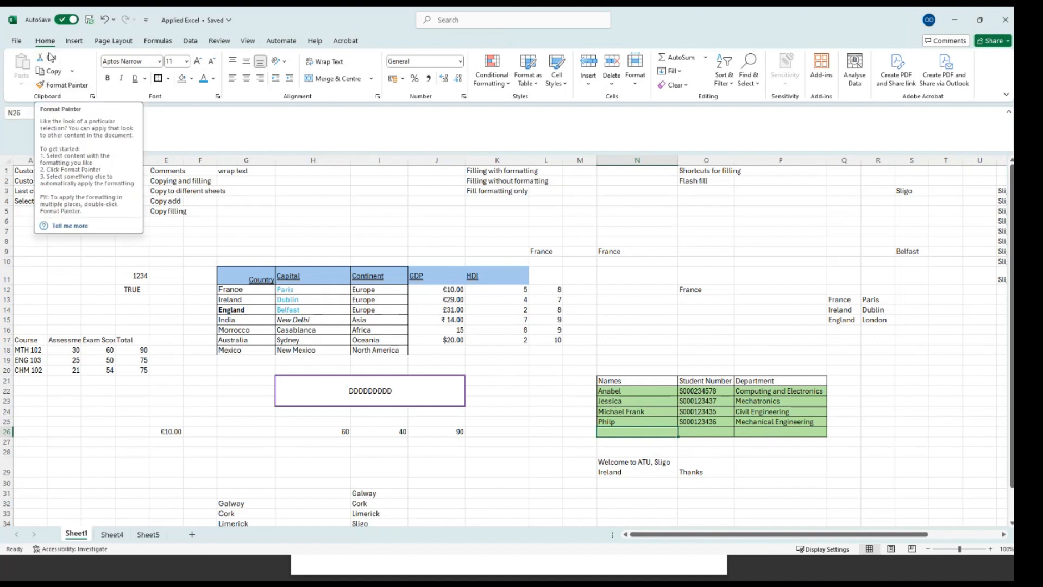
{"action": "left_click", "coordinate": [56, 85]}
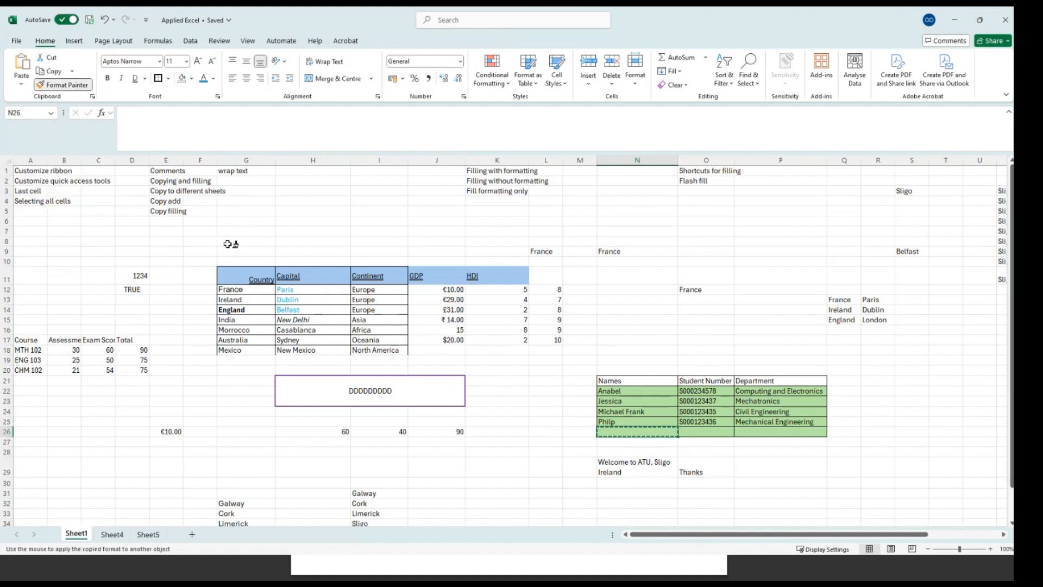
{"action": "left_click", "coordinate": [626, 250]}
{"action": "left_click", "coordinate": [623, 290]}
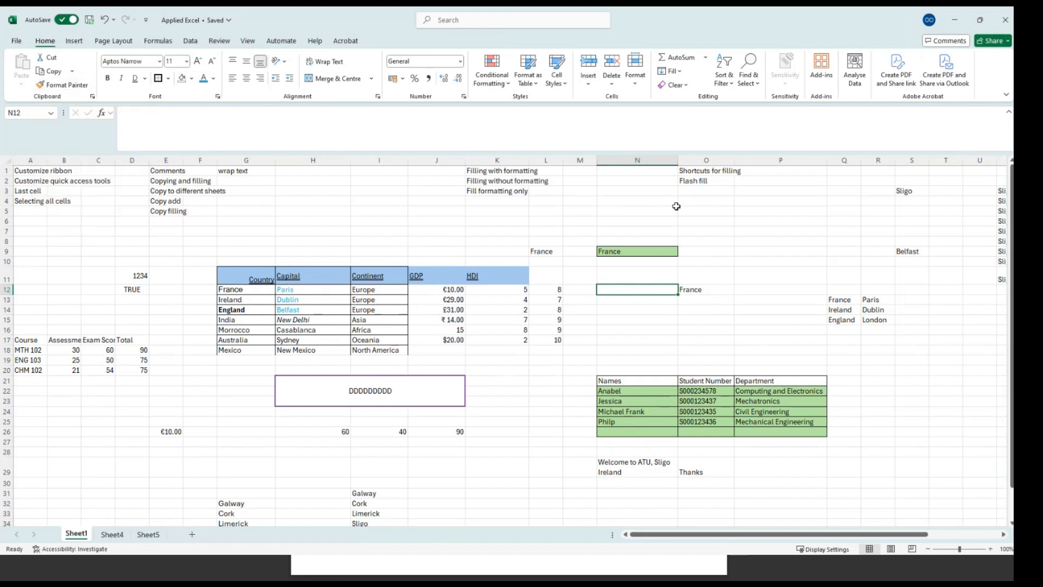
Step: Paint the formatting of cell N26 onto the empty range P3:P10 with Format Painter
{"action": "left_click", "coordinate": [627, 432]}
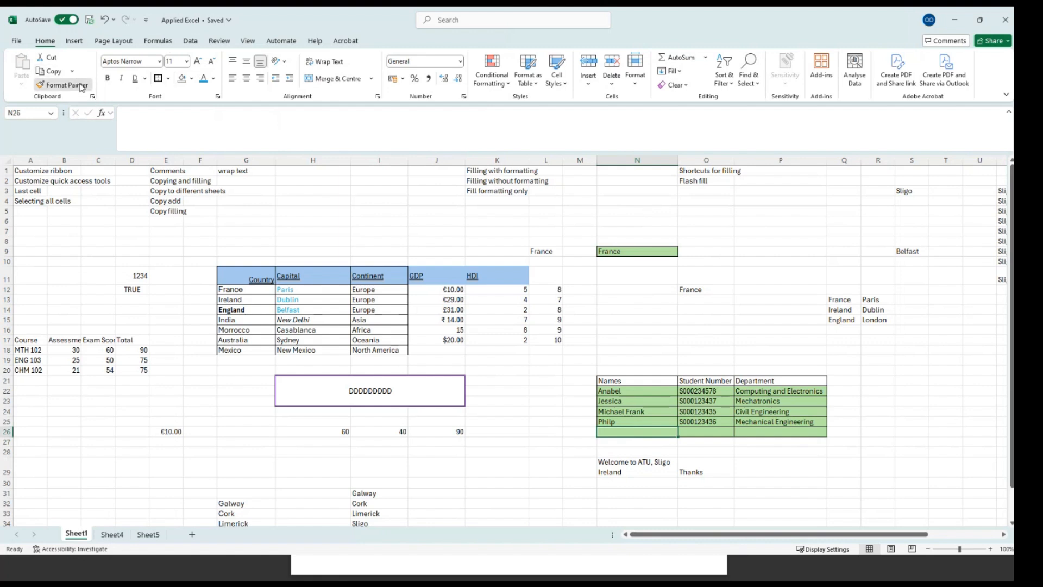
{"action": "left_click", "coordinate": [62, 85]}
{"action": "left_click_drag", "start_coordinate": [765, 191], "coordinate": [775, 259]}
{"action": "left_click", "coordinate": [617, 201]}
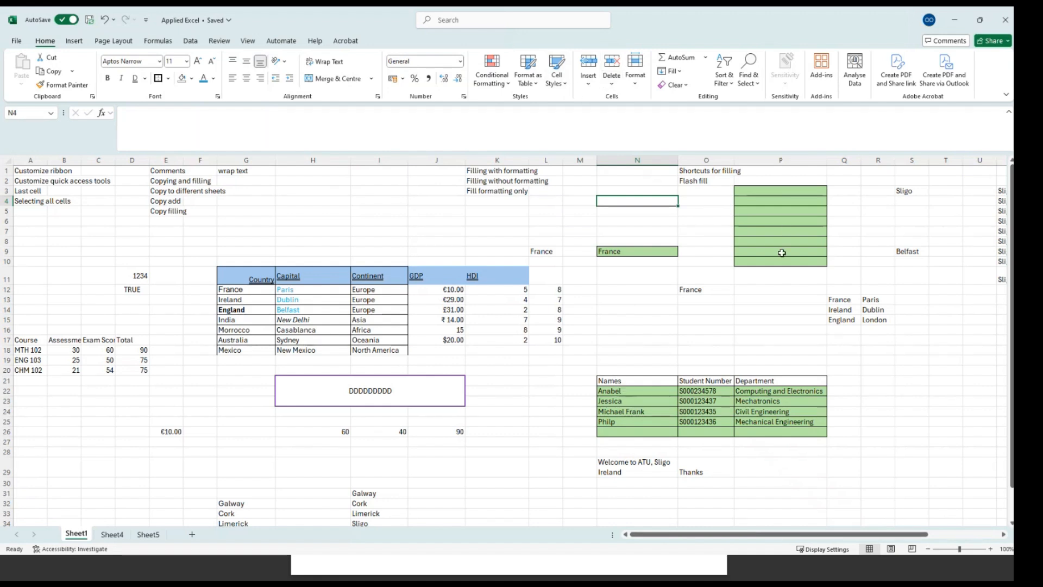
Step: Reset the range P3:P10 to the Normal cell style
{"action": "left_click_drag", "start_coordinate": [775, 260], "coordinate": [763, 189]}
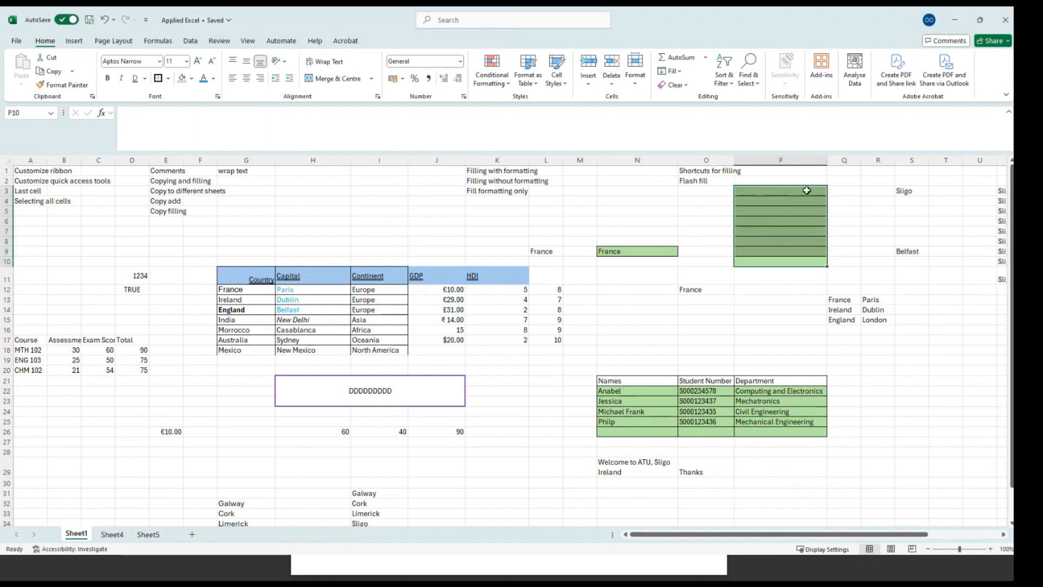
{"action": "left_click", "coordinate": [564, 82]}
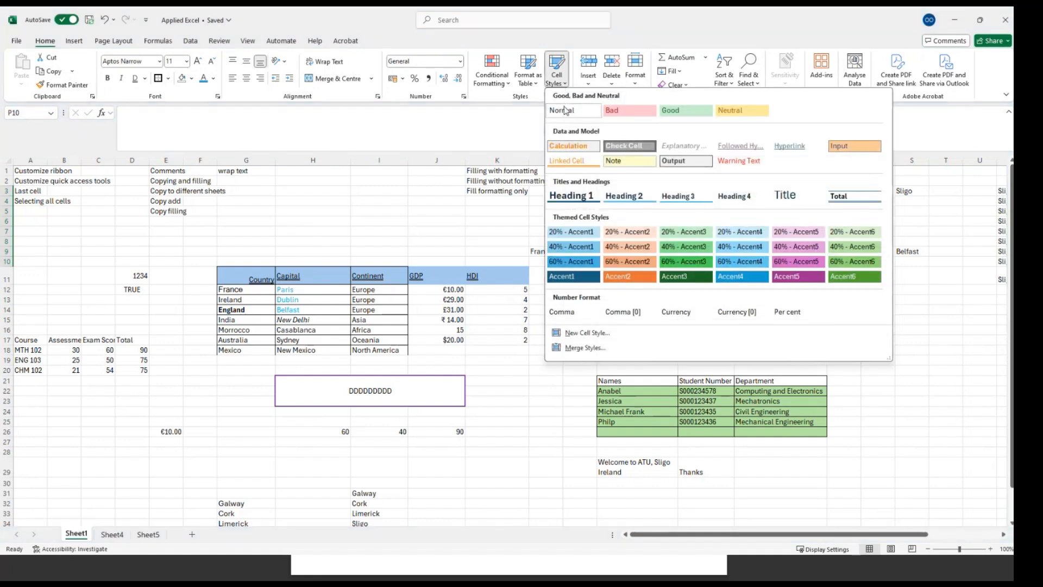
{"action": "left_click", "coordinate": [562, 108]}
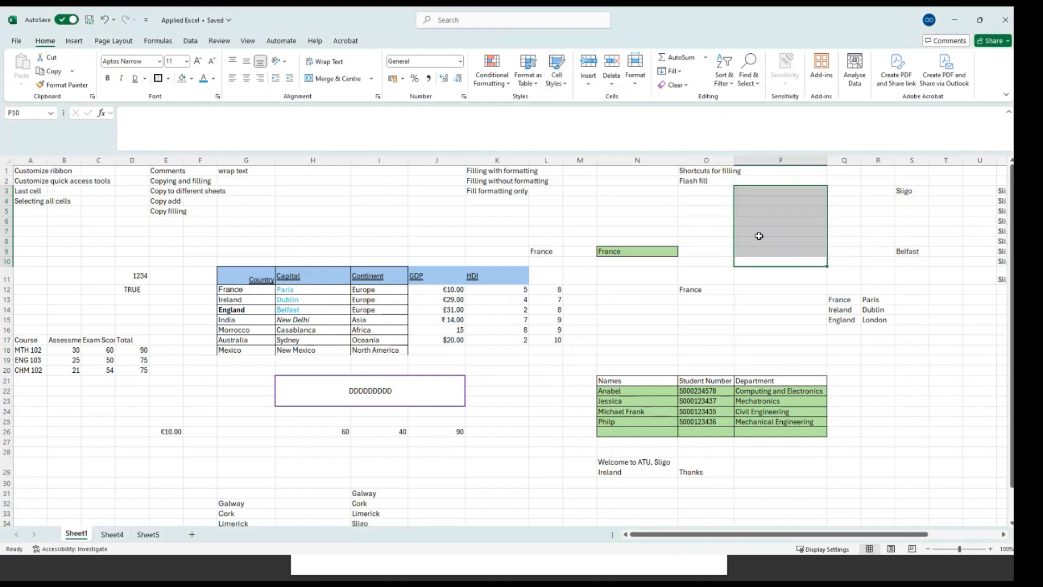
{"action": "left_click", "coordinate": [771, 251]}
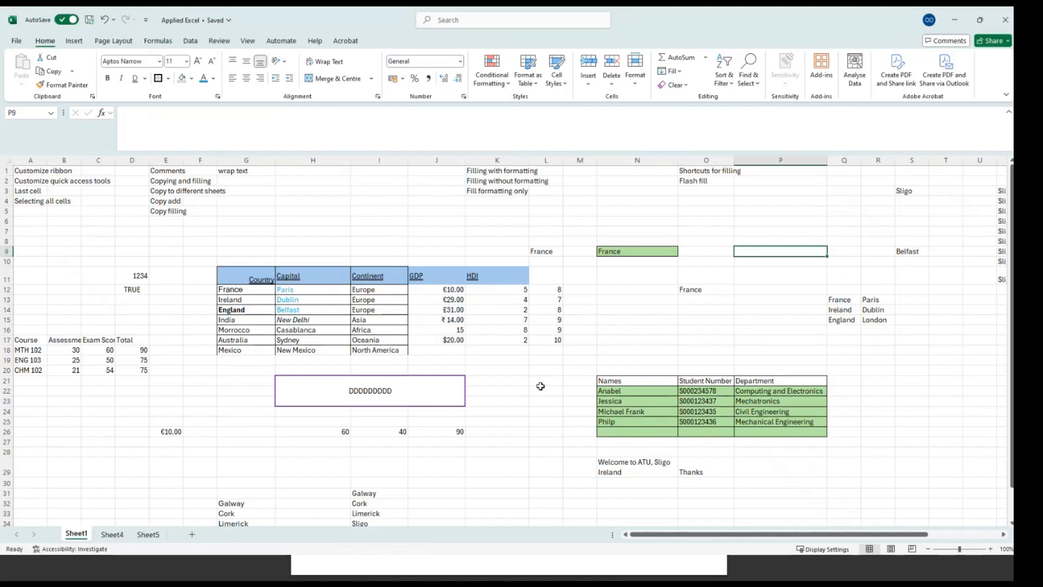
{"action": "left_click", "coordinate": [540, 387]}
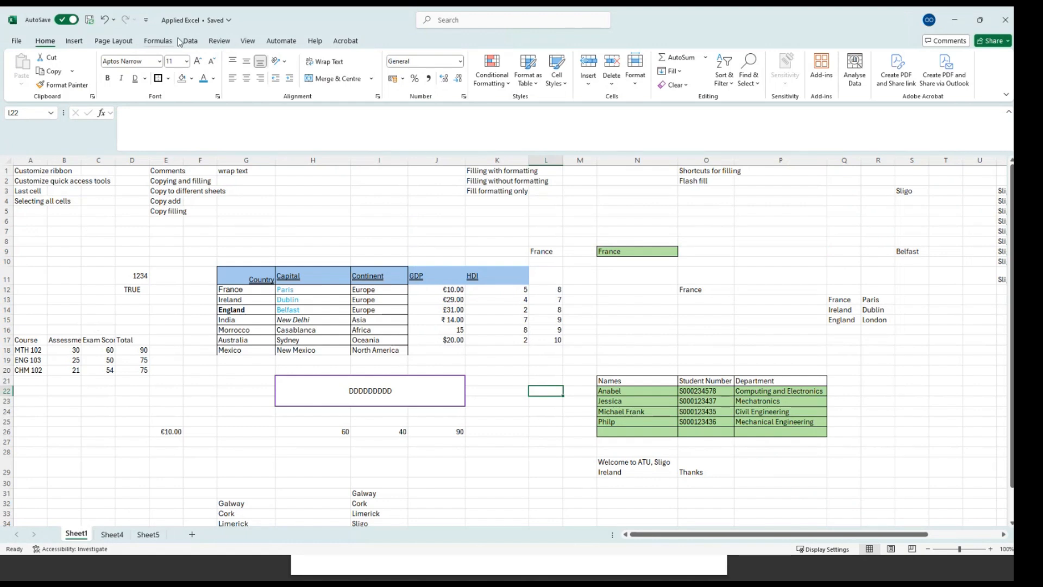
Step: Examine the available document themes and the theme colour, font and effect options for the workbook
{"action": "left_click", "coordinate": [114, 41]}
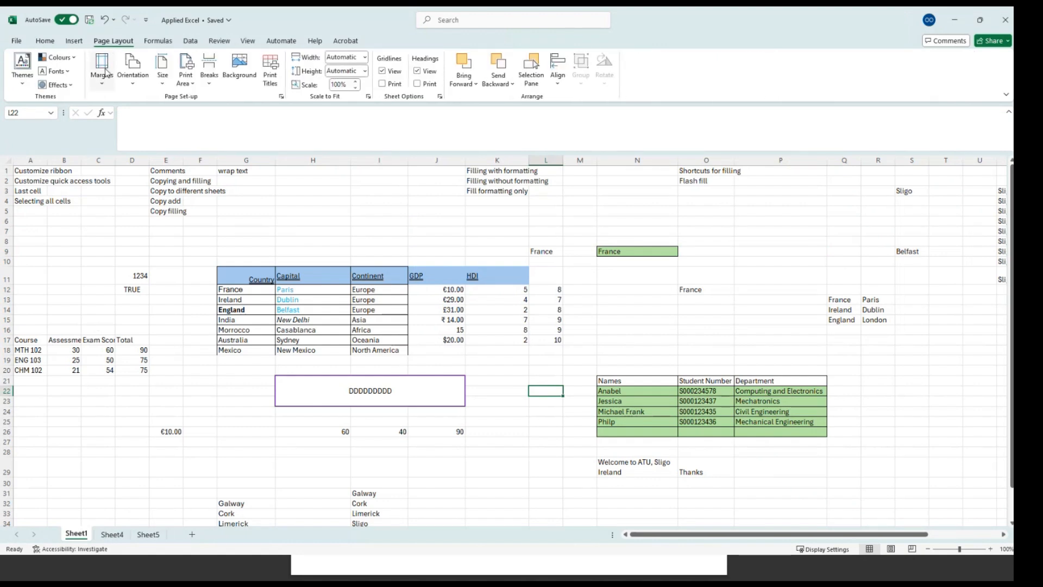
{"action": "left_click", "coordinate": [22, 70]}
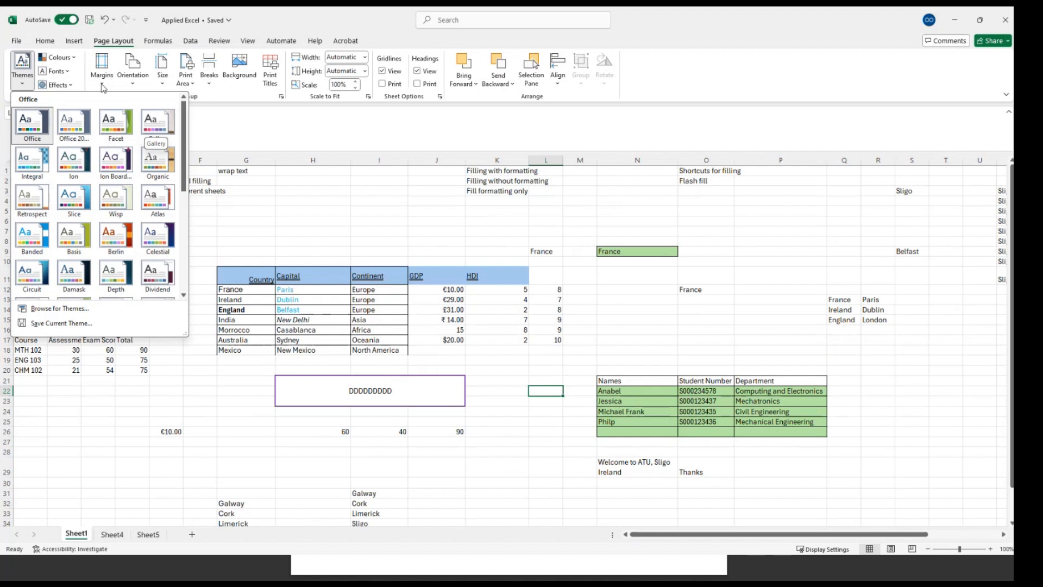
{"action": "left_click", "coordinate": [70, 58]}
{"action": "left_click", "coordinate": [70, 60]}
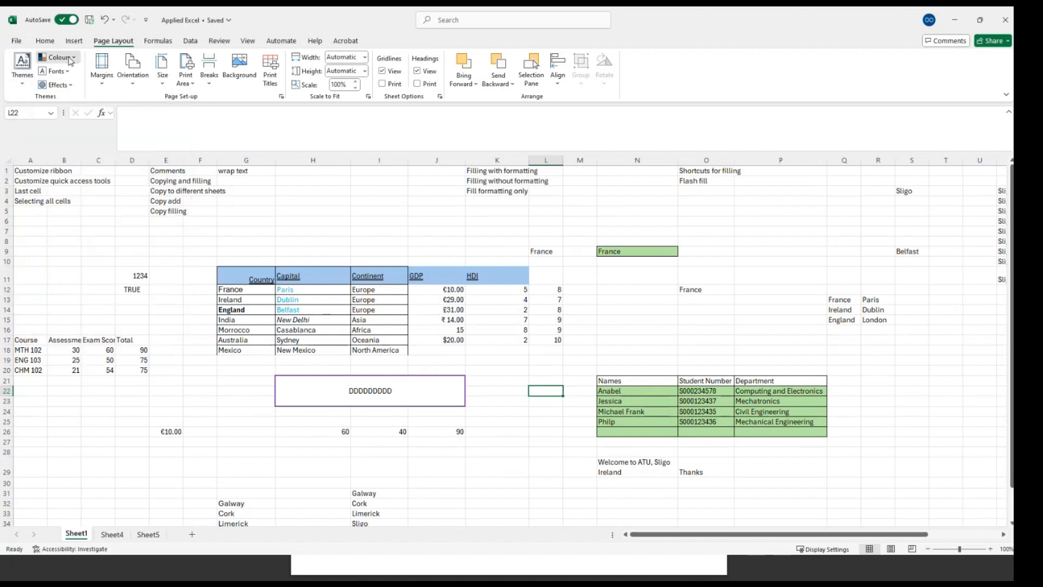
{"action": "left_click", "coordinate": [65, 73]}
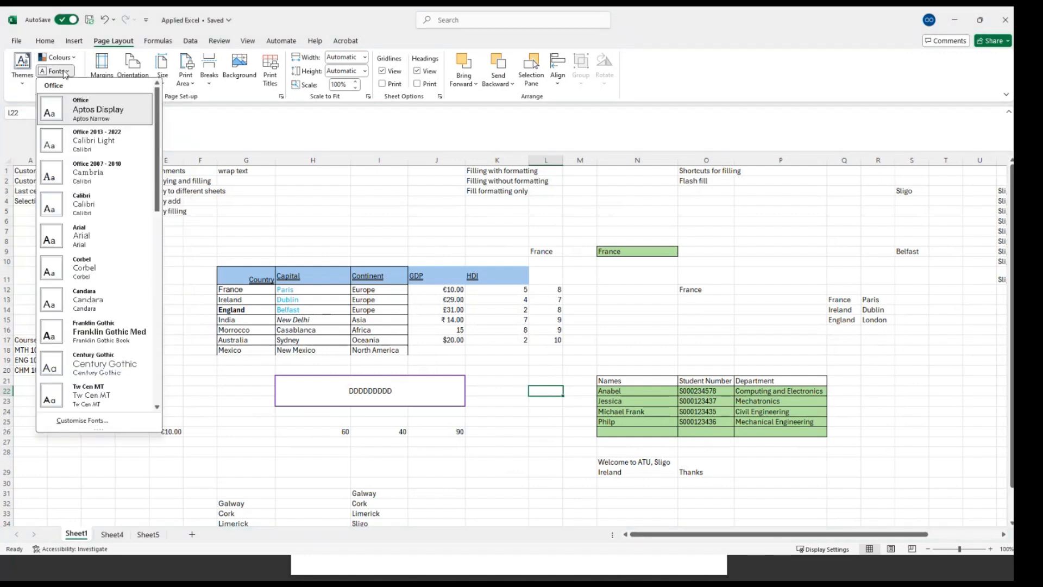
{"action": "left_click", "coordinate": [65, 72]}
{"action": "left_click", "coordinate": [57, 85]}
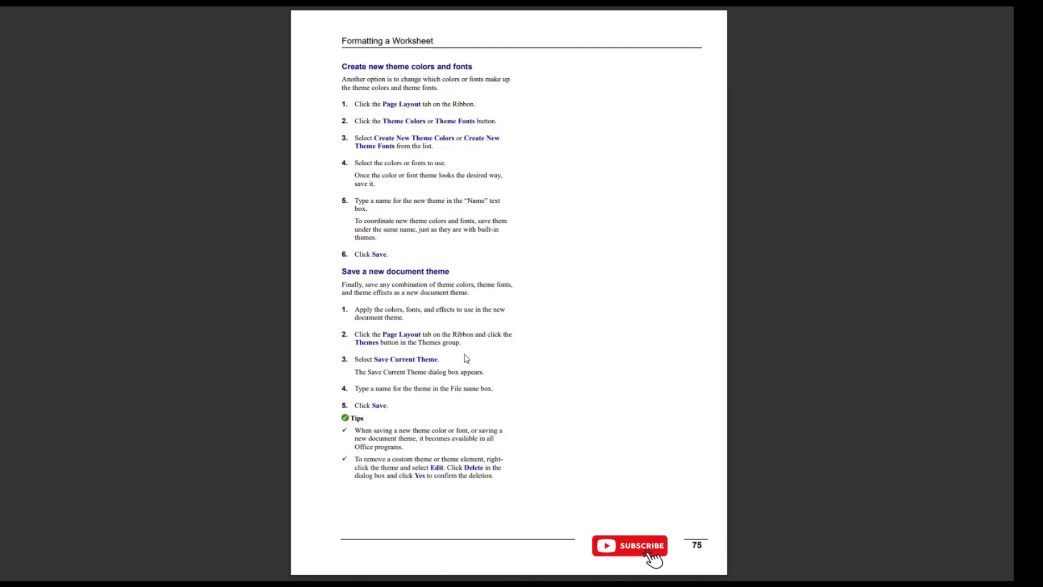
Step: Switch to the Conditional formatting start workbook and maximise its window on the Pt1 sheet
{"action": "scroll", "coordinate": [467, 359], "scroll_direction": "down", "scroll_amount": 1}
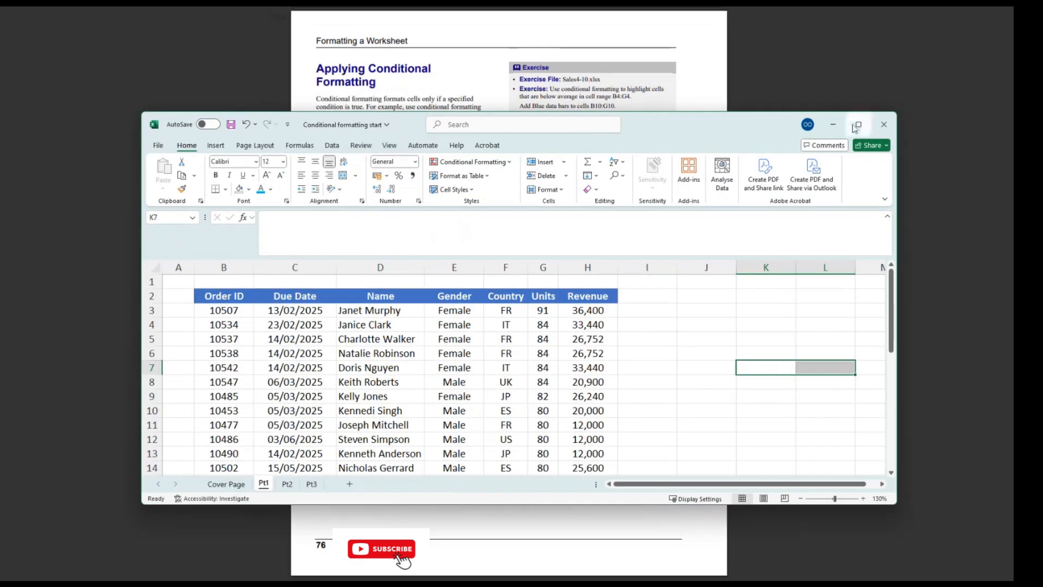
{"action": "left_click", "coordinate": [857, 125]}
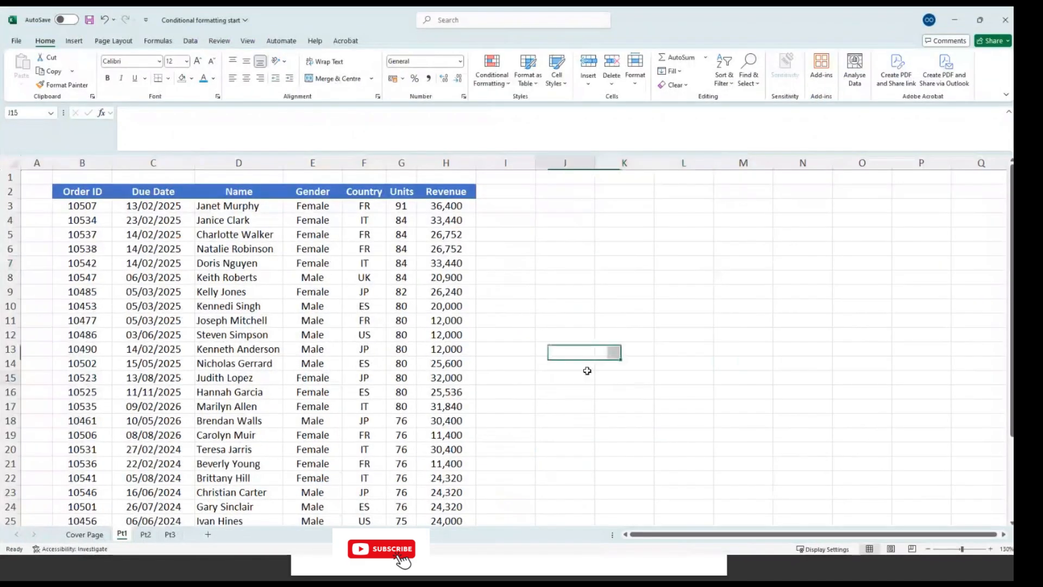
{"action": "left_click", "coordinate": [568, 376]}
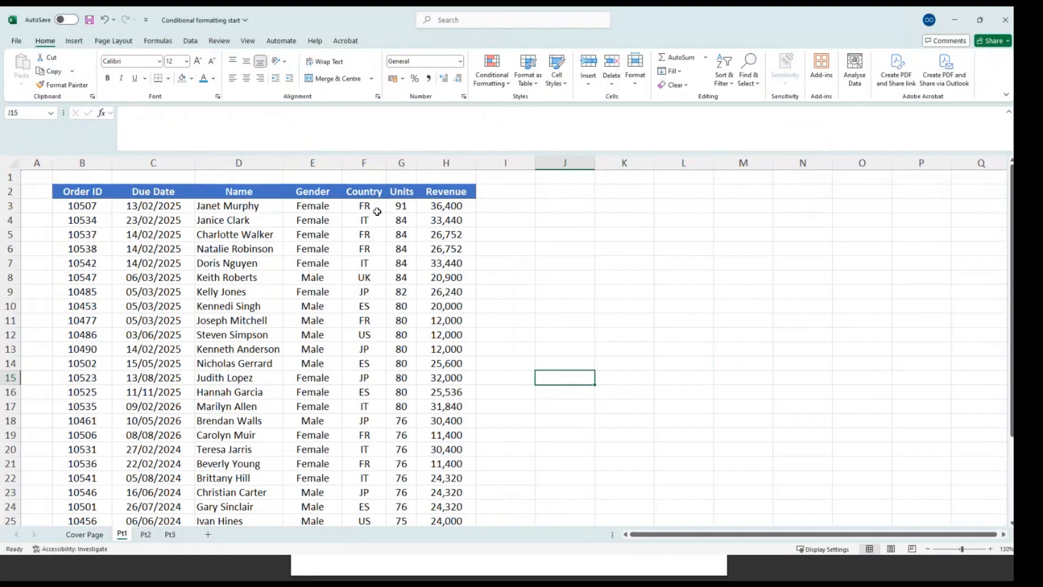
Step: Select the Revenue values H3:H31 on the Pt1 sheet, excluding the empty rows below the data
{"action": "left_click", "coordinate": [455, 221]}
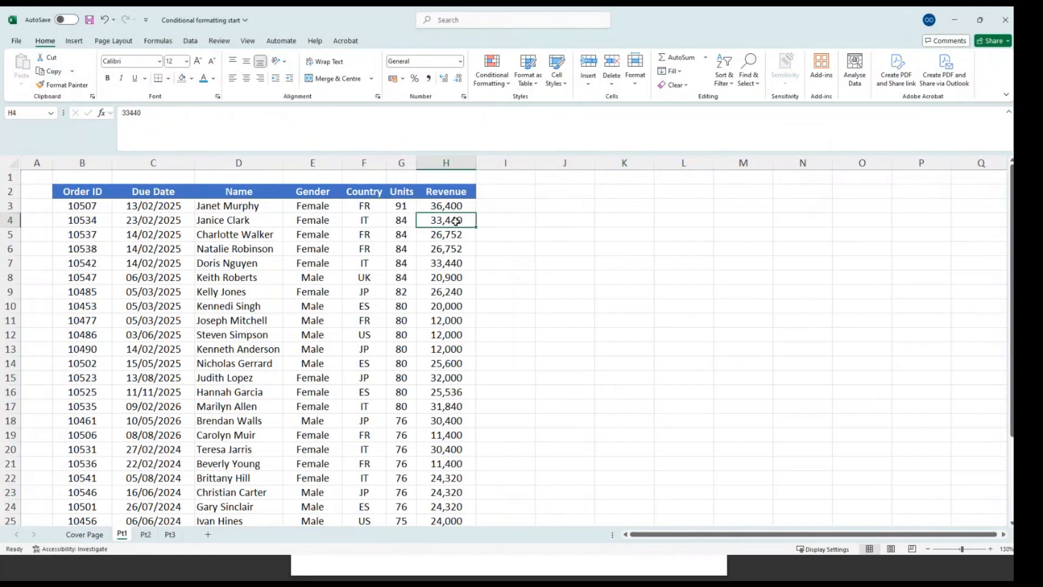
{"action": "left_click", "coordinate": [439, 209]}
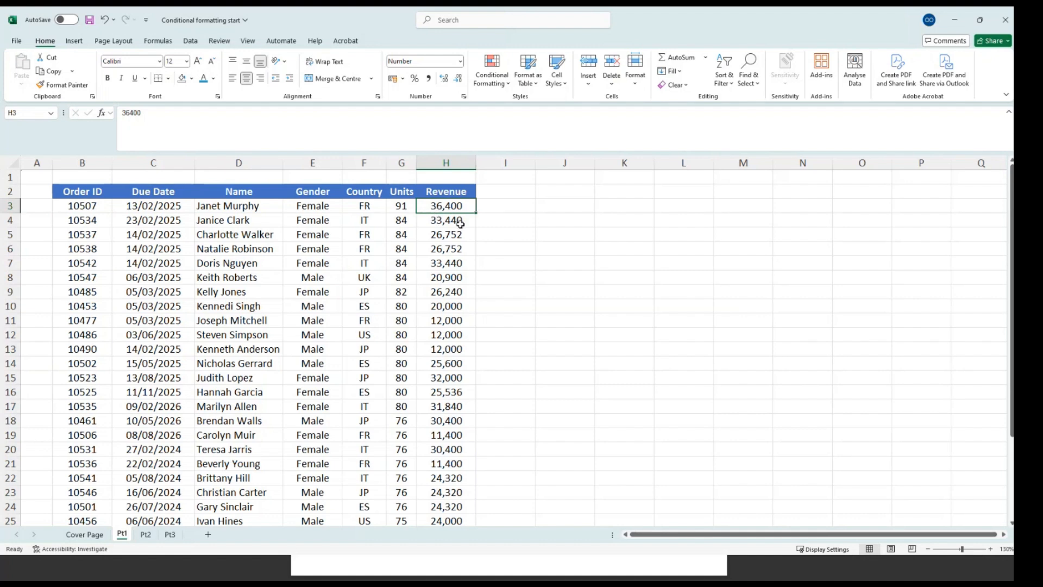
{"action": "left_click_drag", "start_coordinate": [461, 220], "coordinate": [462, 516]}
{"action": "key", "text": "shift+Up"}
{"action": "key", "text": "shift+Up"}
{"action": "key", "text": "shift+Up"}
{"action": "key", "text": "shift+Up"}
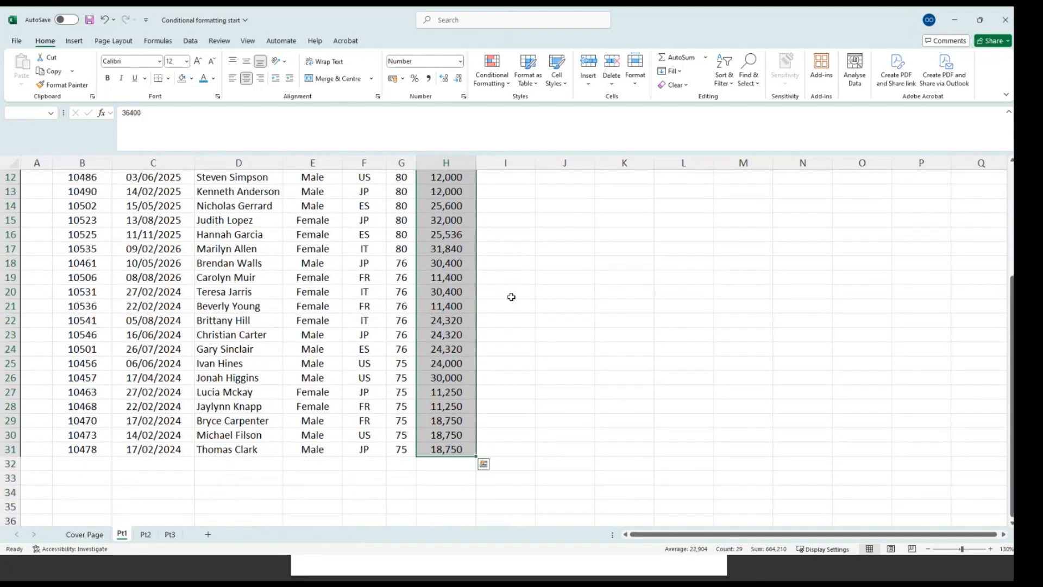
{"action": "scroll", "coordinate": [524, 313], "scroll_direction": "up", "scroll_amount": 4}
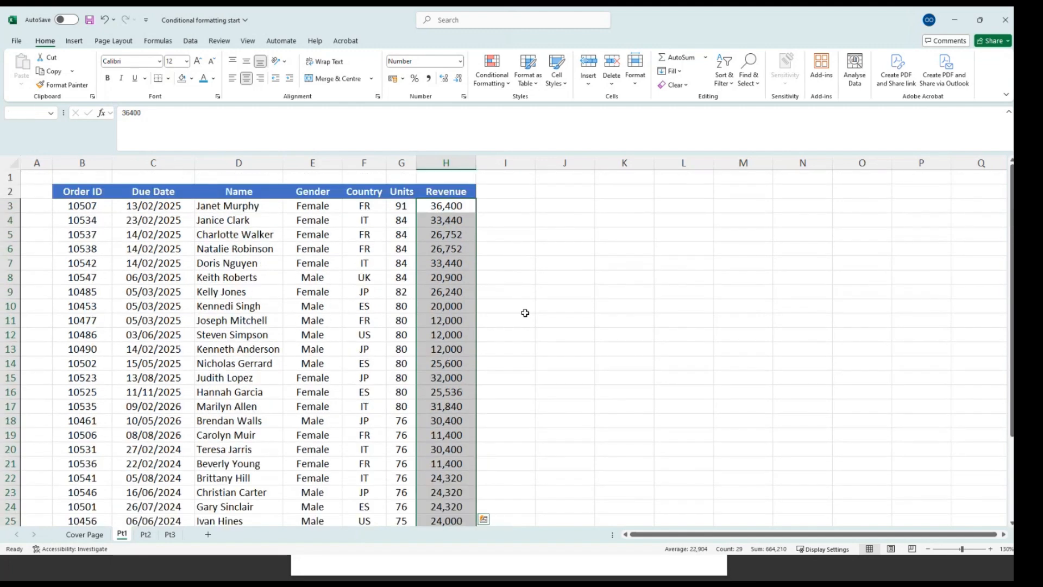
Step: Add a Greater Than conditional formatting rule to Revenue cells H3:H31 with threshold 20000 and Green Fill with Dark Green Text
{"action": "left_click", "coordinate": [454, 205]}
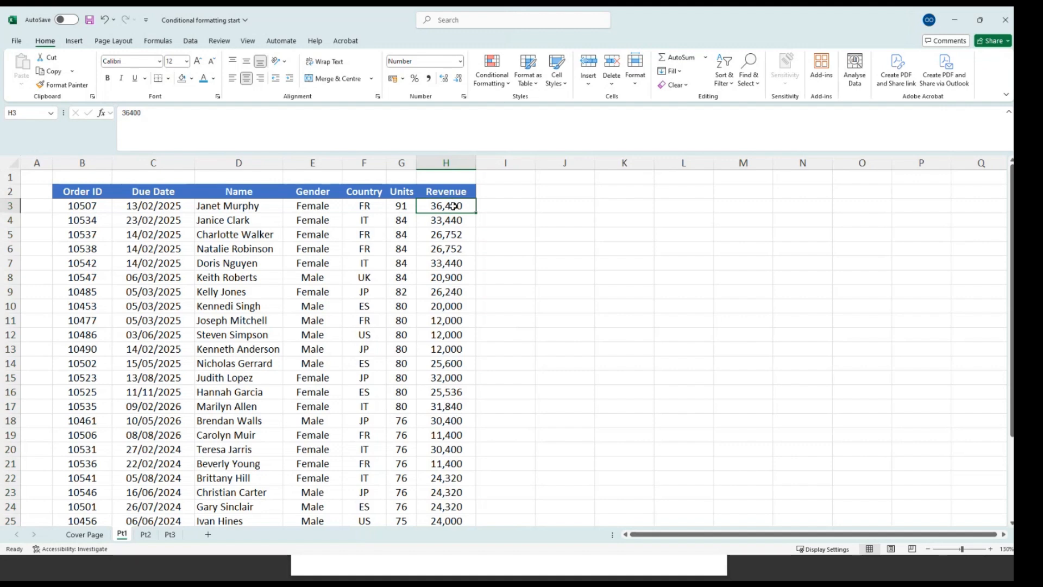
{"action": "key", "text": "ctrl+shift+Down"}
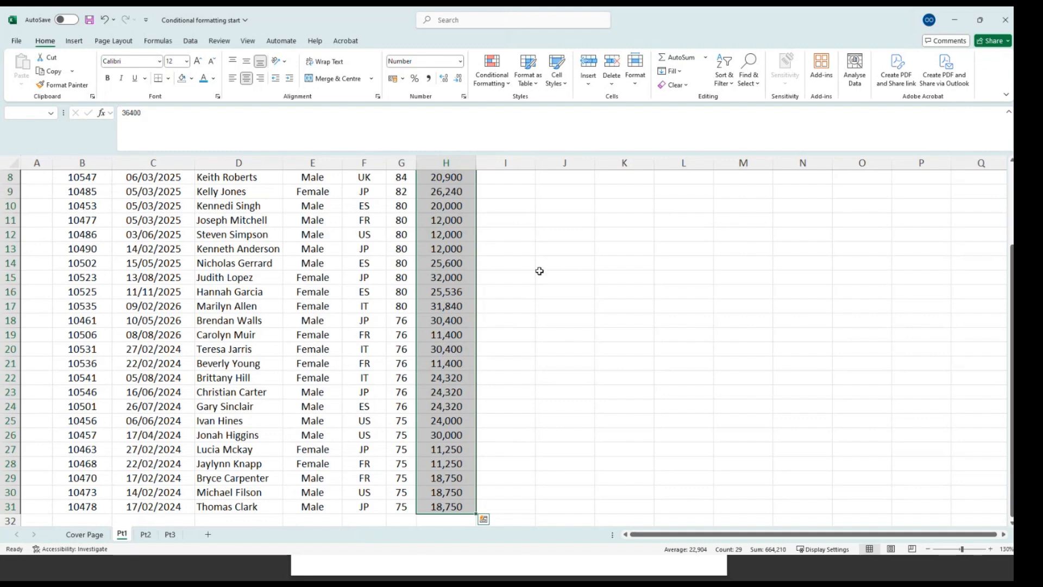
{"action": "scroll", "coordinate": [541, 322], "scroll_direction": "up", "scroll_amount": 2}
{"action": "scroll", "coordinate": [541, 321], "scroll_direction": "up", "scroll_amount": 1}
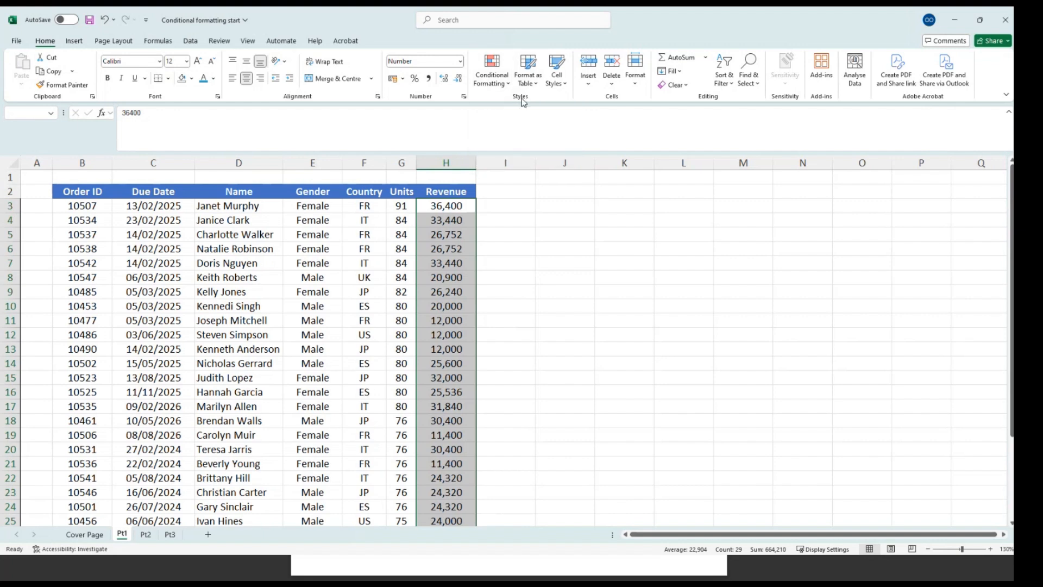
{"action": "left_click", "coordinate": [508, 85]}
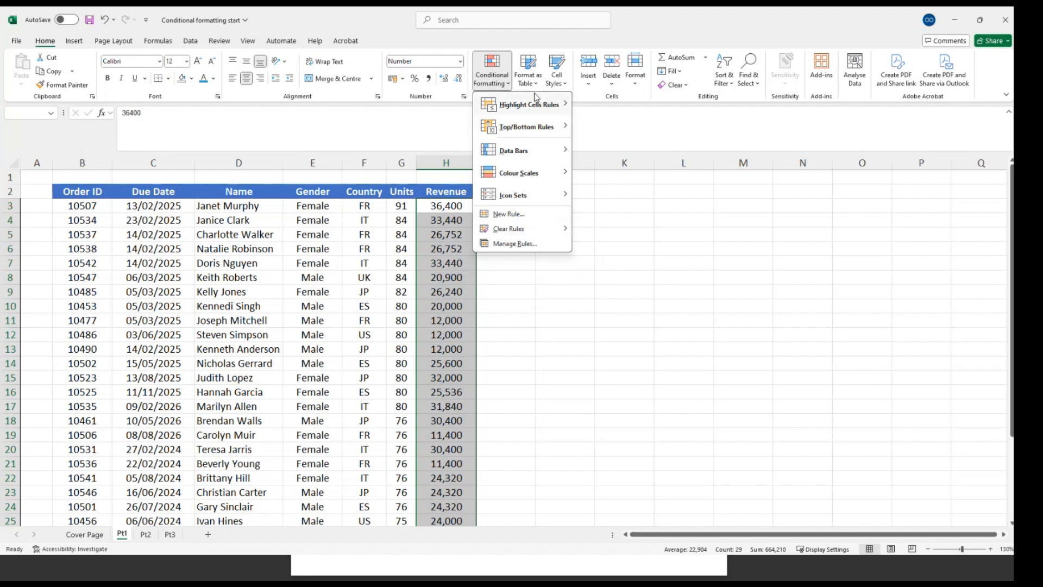
{"action": "mouse_move", "coordinate": [535, 107]}
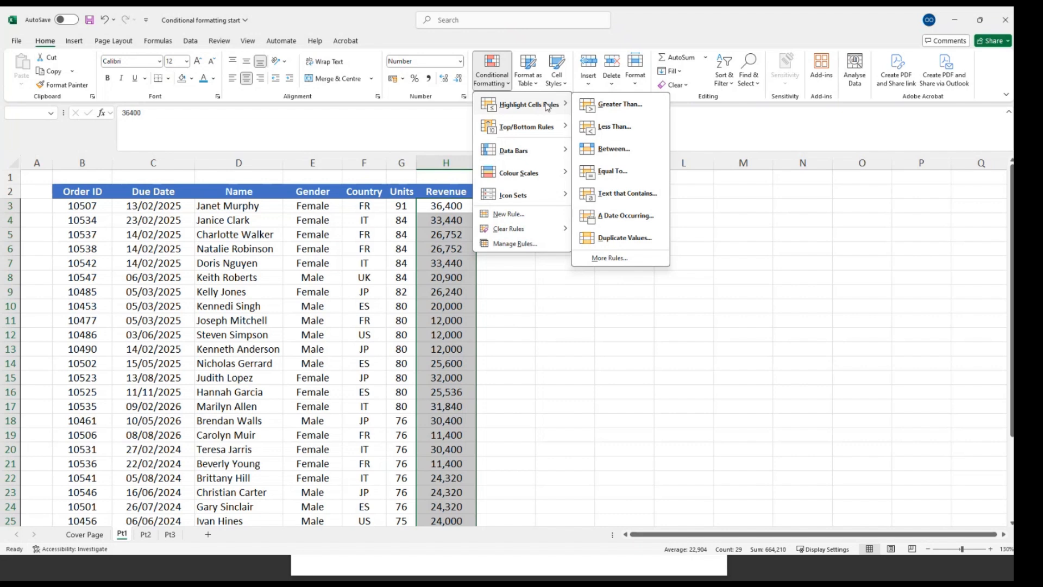
{"action": "left_click", "coordinate": [594, 105]}
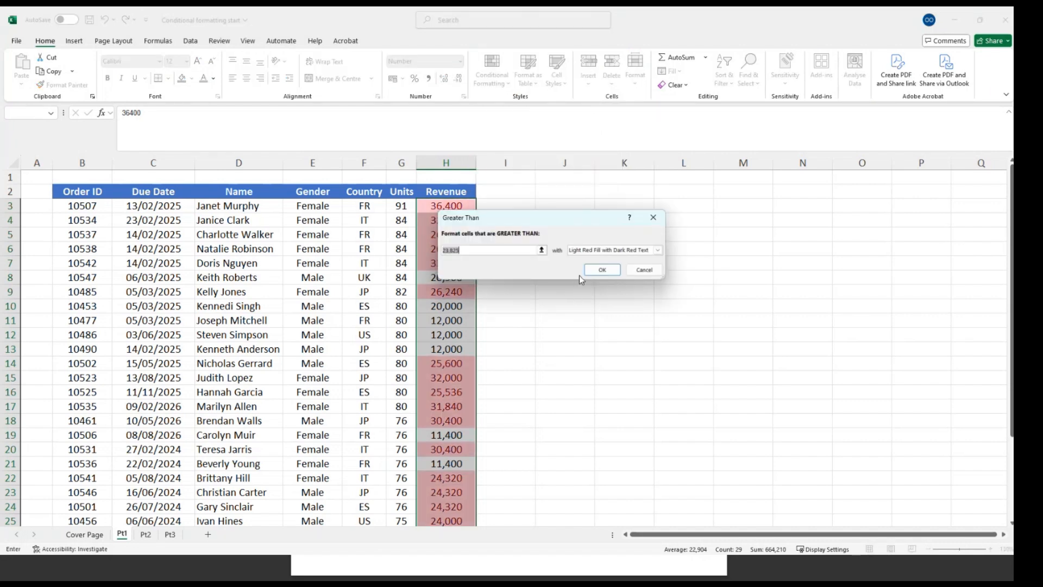
{"action": "type", "text": "2"}
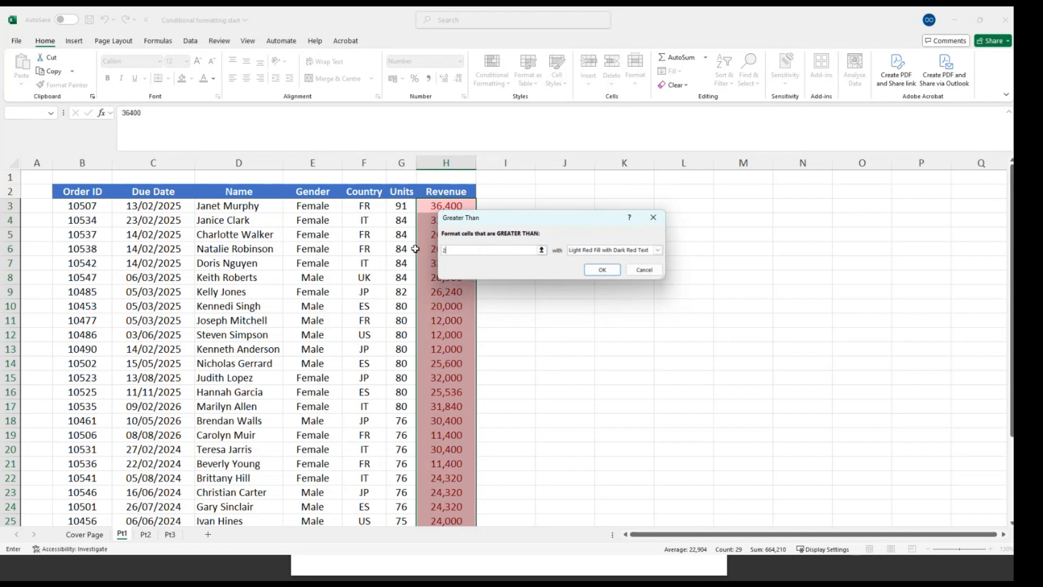
{"action": "type", "text": "0000"}
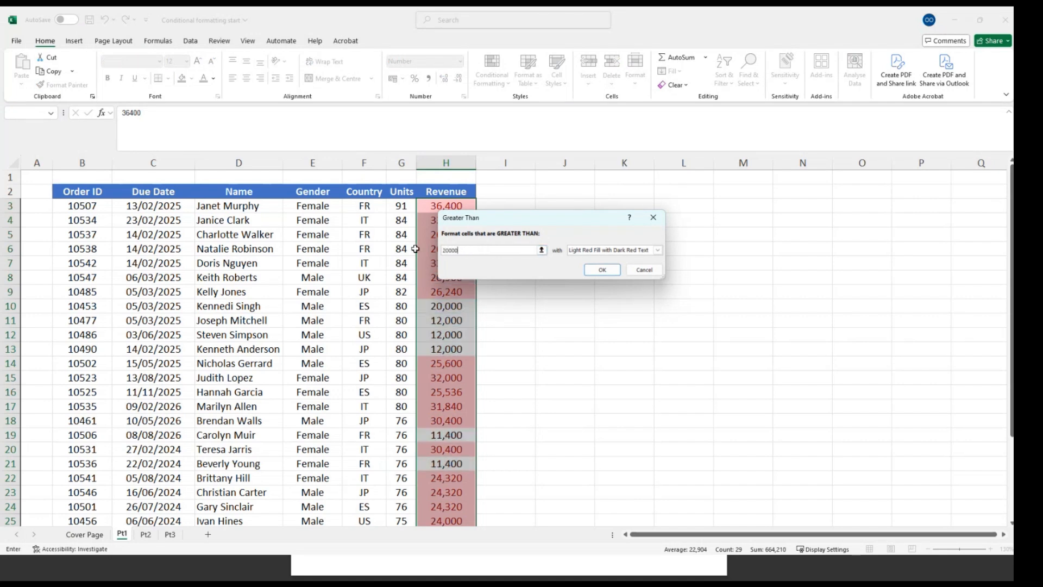
{"action": "left_click", "coordinate": [657, 250]}
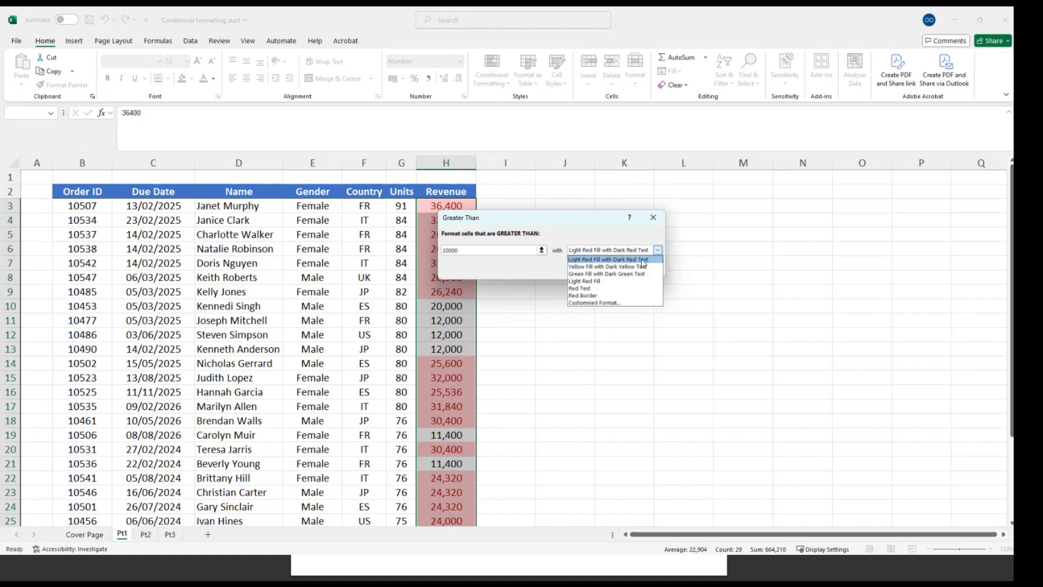
{"action": "left_click", "coordinate": [622, 274]}
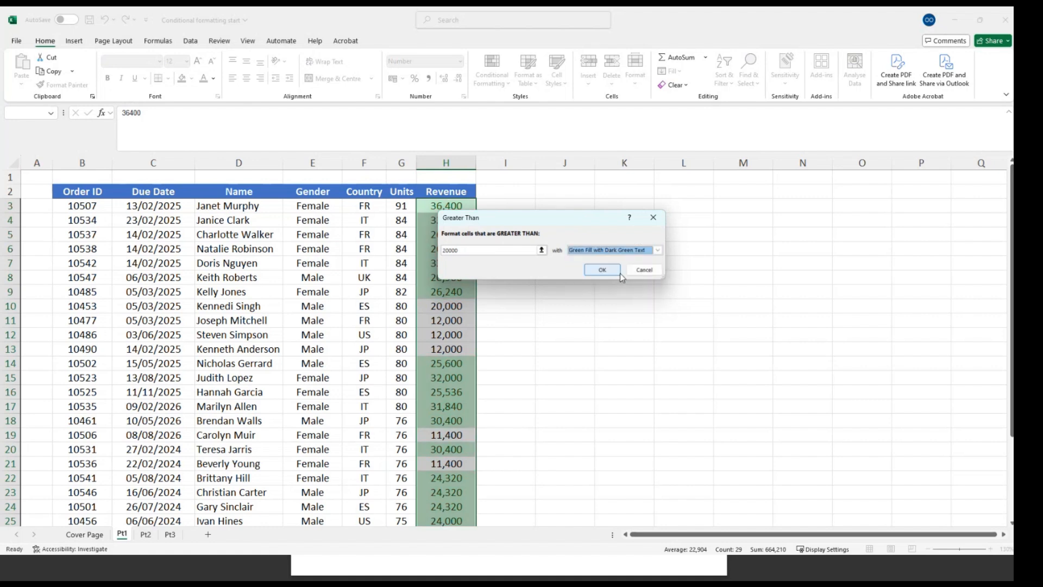
{"action": "left_click", "coordinate": [603, 271]}
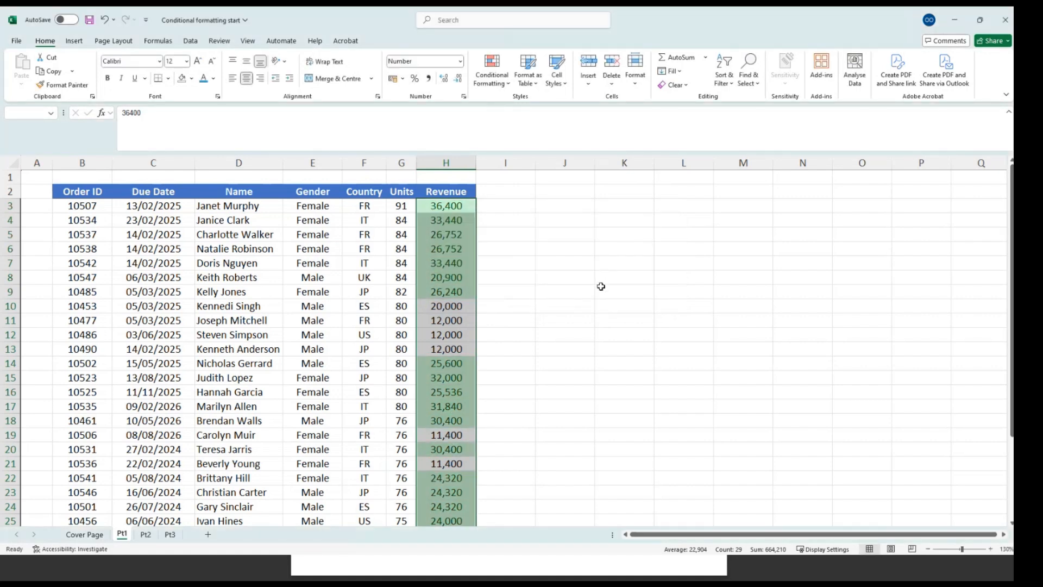
{"action": "left_click", "coordinate": [589, 309]}
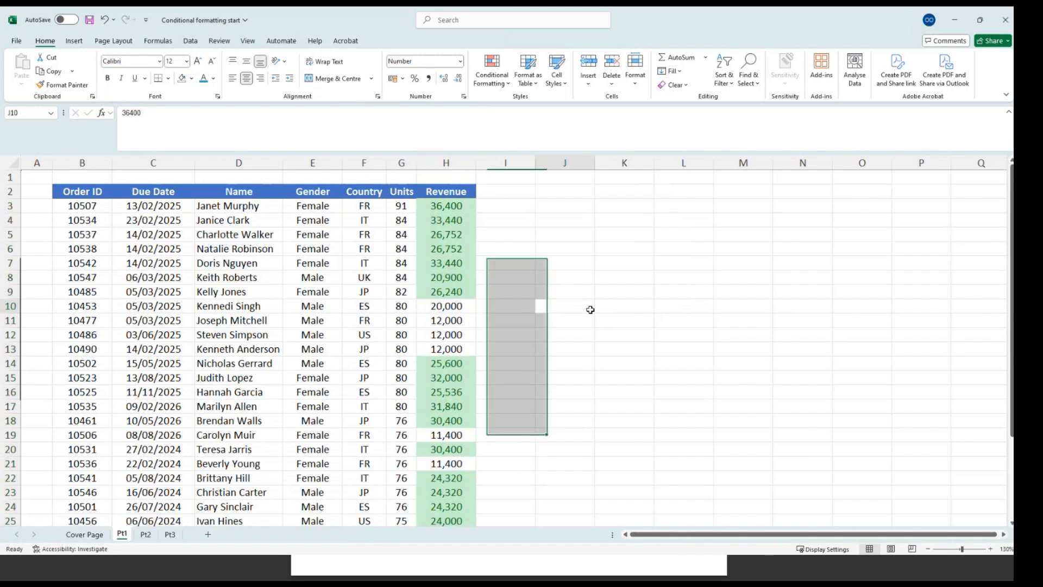
{"action": "left_click", "coordinate": [446, 308]}
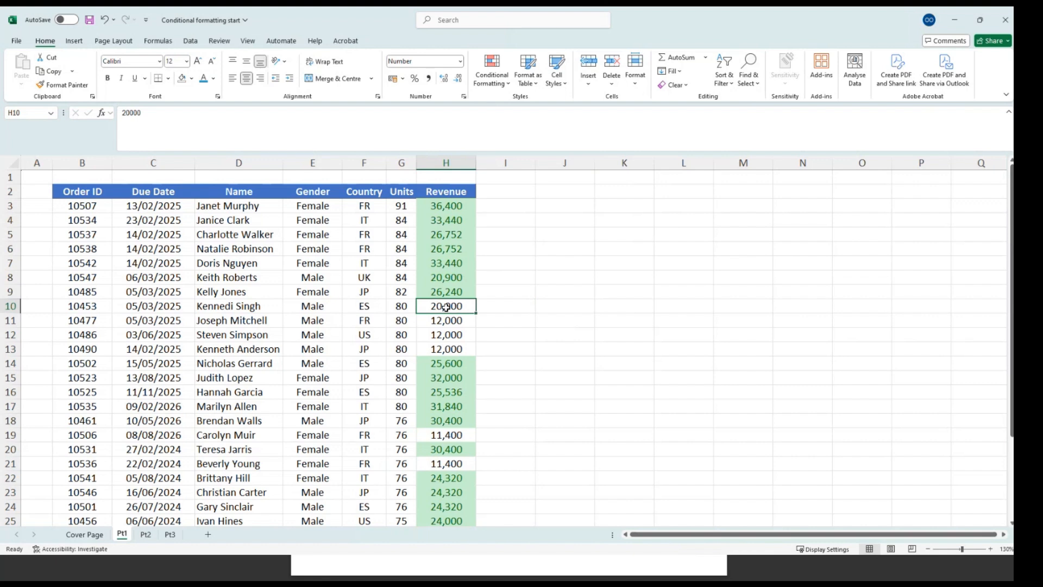
Step: Change the Revenue conditional formatting rule from greater than to greater than or equal to 20000 and apply it
{"action": "left_click", "coordinate": [506, 86]}
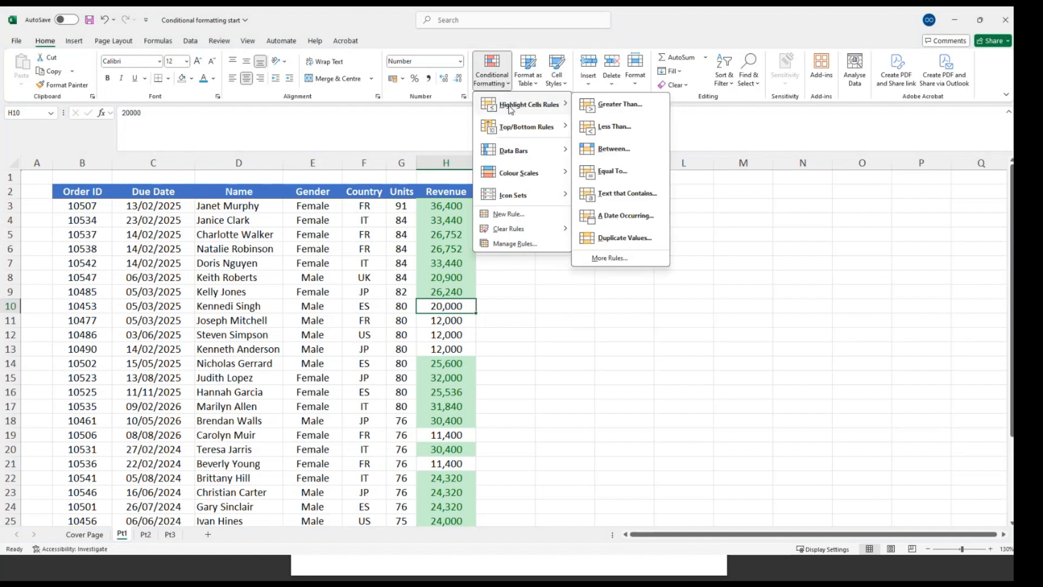
{"action": "left_click", "coordinate": [499, 245]}
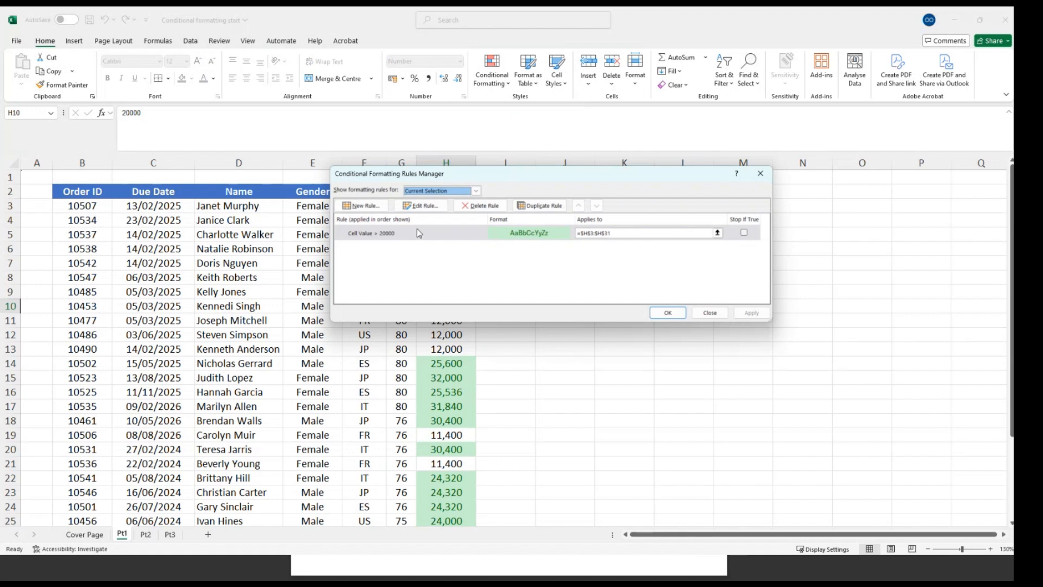
{"action": "left_click", "coordinate": [381, 235]}
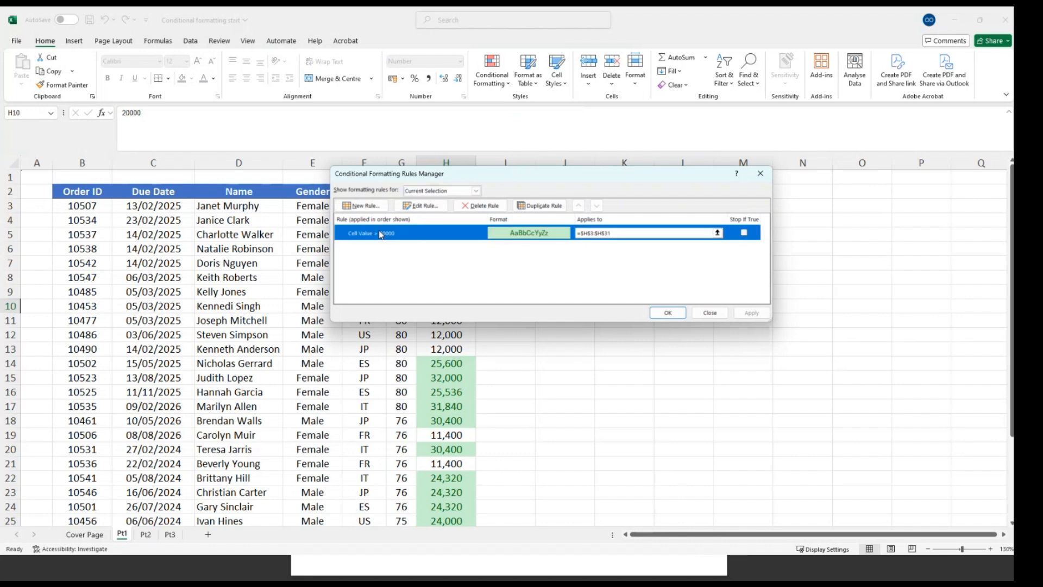
{"action": "left_click", "coordinate": [414, 207]}
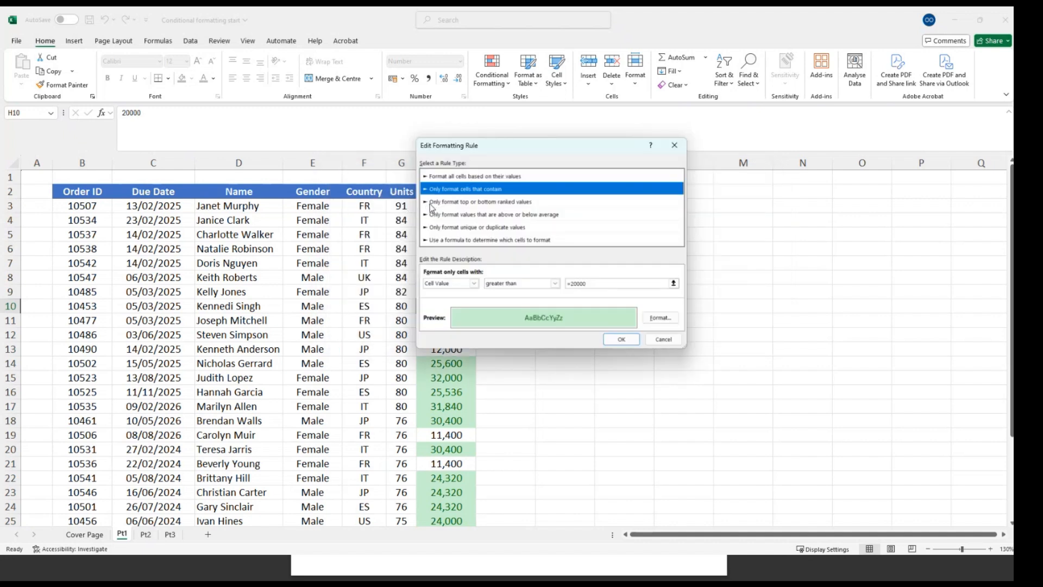
{"action": "left_click", "coordinate": [538, 288]}
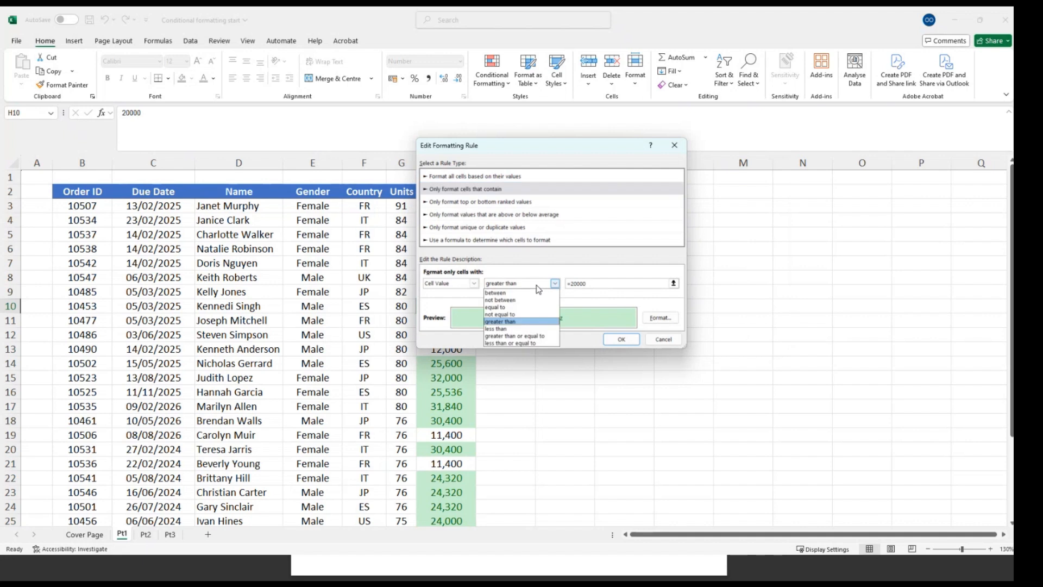
{"action": "left_click", "coordinate": [521, 337]}
{"action": "left_click", "coordinate": [621, 339]}
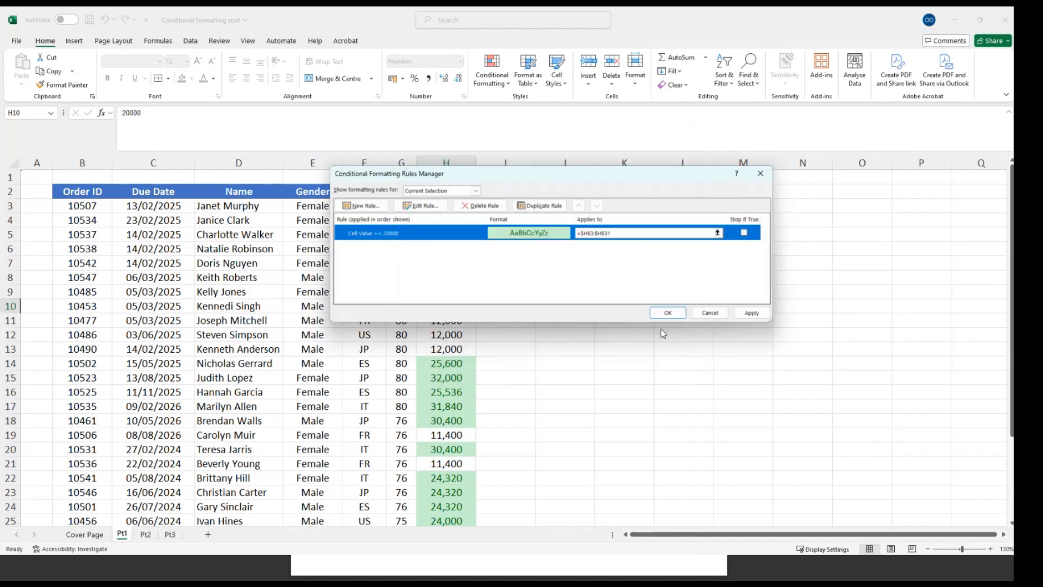
{"action": "left_click", "coordinate": [752, 313]}
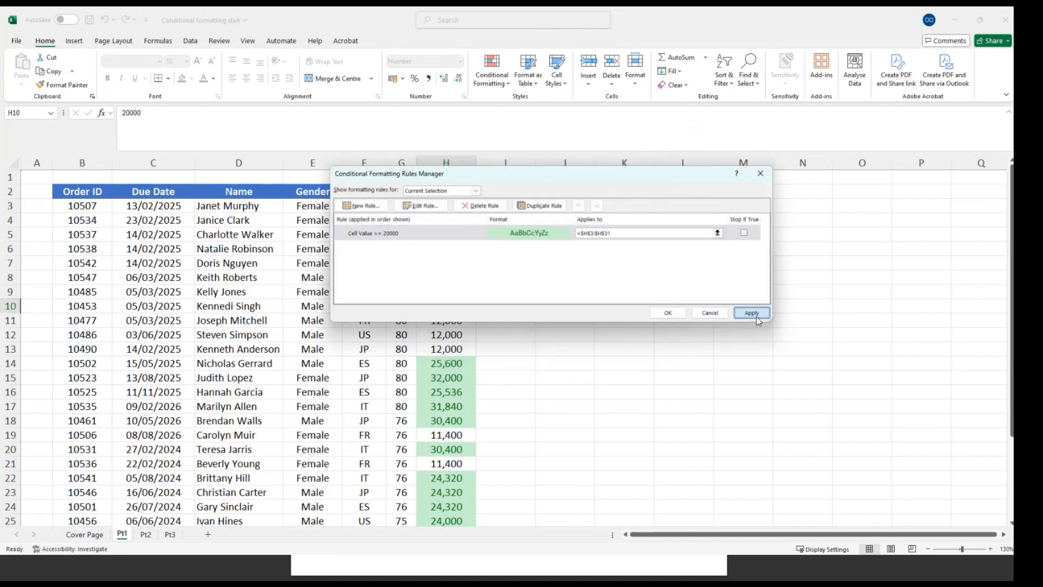
{"action": "left_click", "coordinate": [668, 312]}
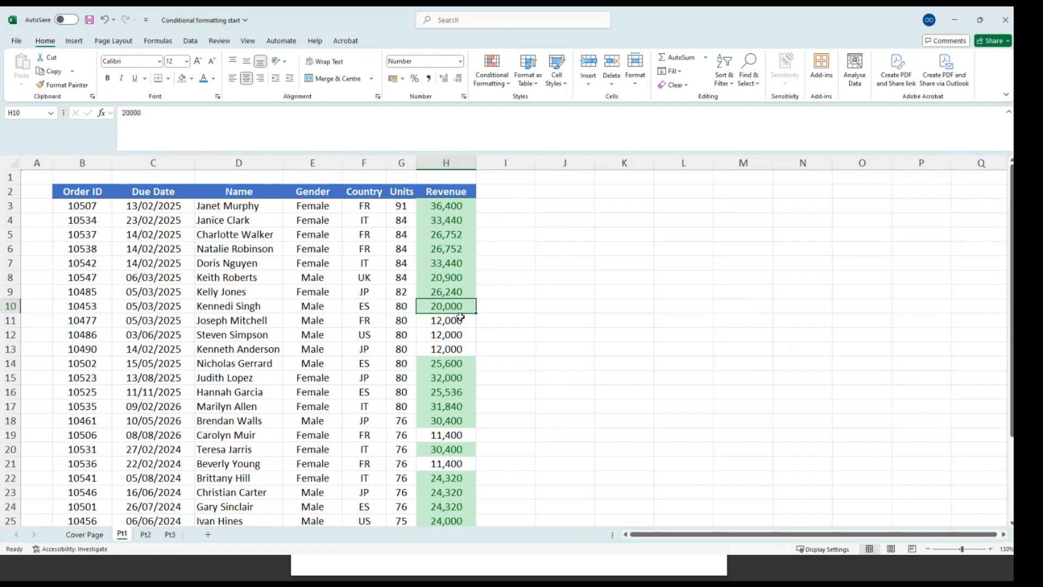
Step: Open the format of the Revenue rule on H3:H31 for editing and set its font colour to light gold
{"action": "left_click", "coordinate": [449, 207]}
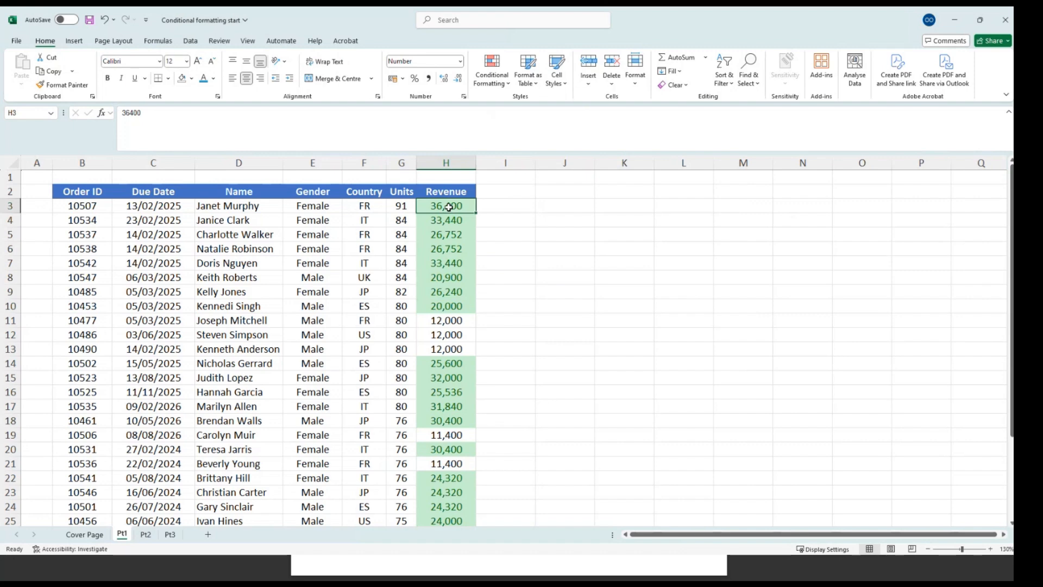
{"action": "key", "text": "ctrl+shift+Down"}
{"action": "left_click", "coordinate": [499, 83]}
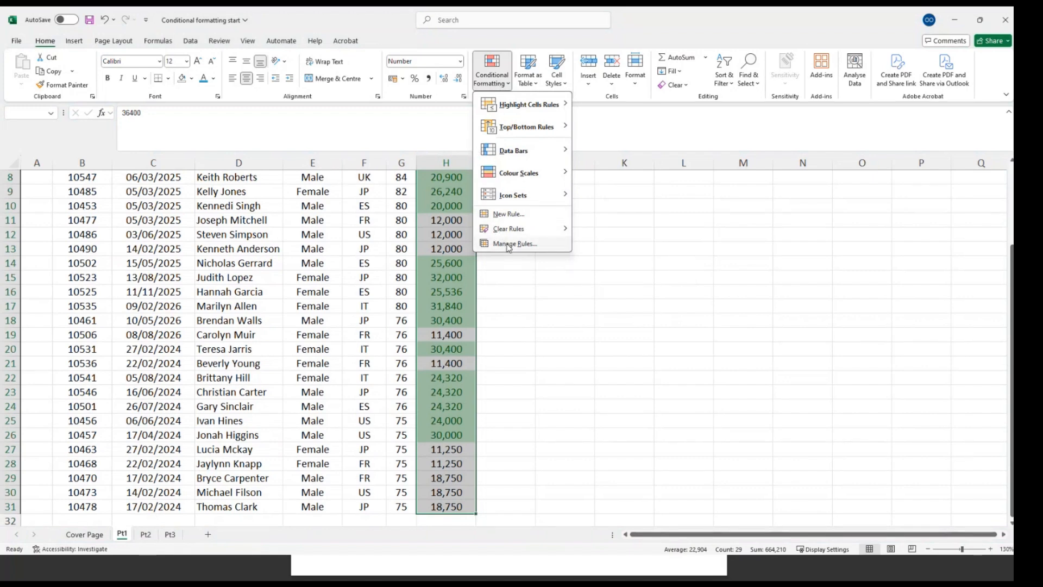
{"action": "left_click", "coordinate": [509, 244]}
{"action": "left_click", "coordinate": [523, 233]}
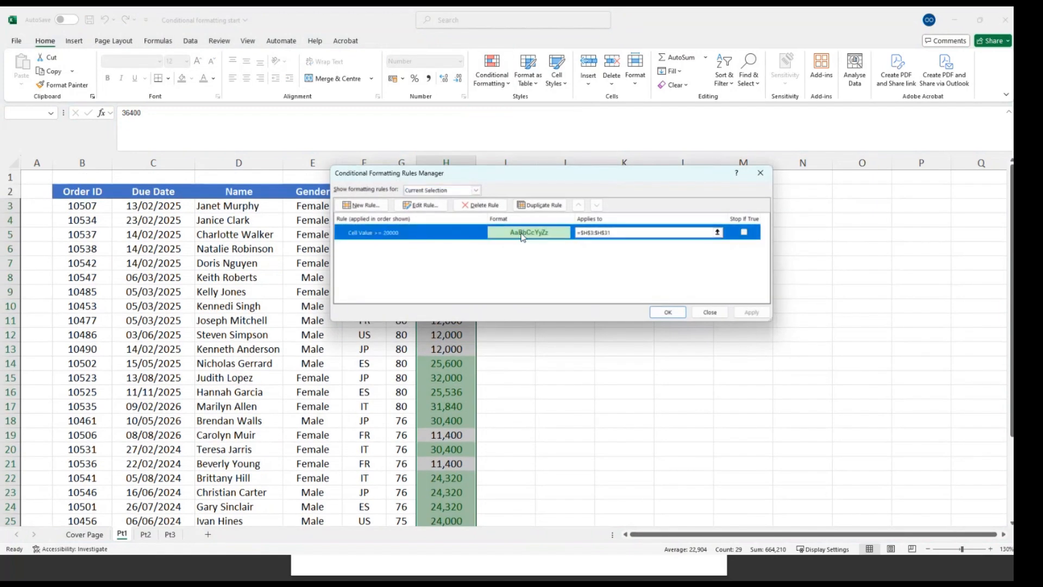
{"action": "left_click", "coordinate": [417, 206]}
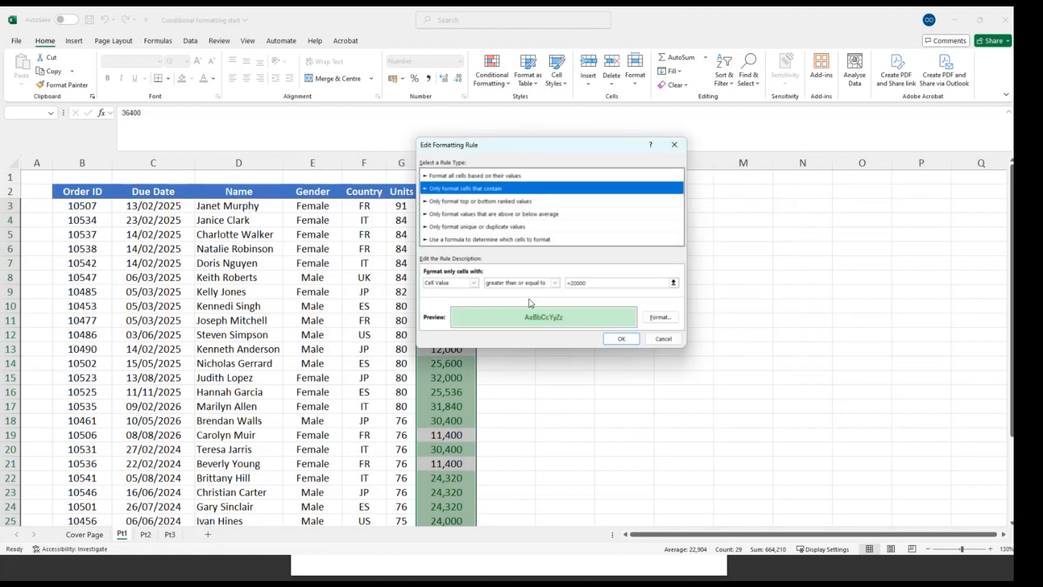
{"action": "left_click", "coordinate": [659, 320]}
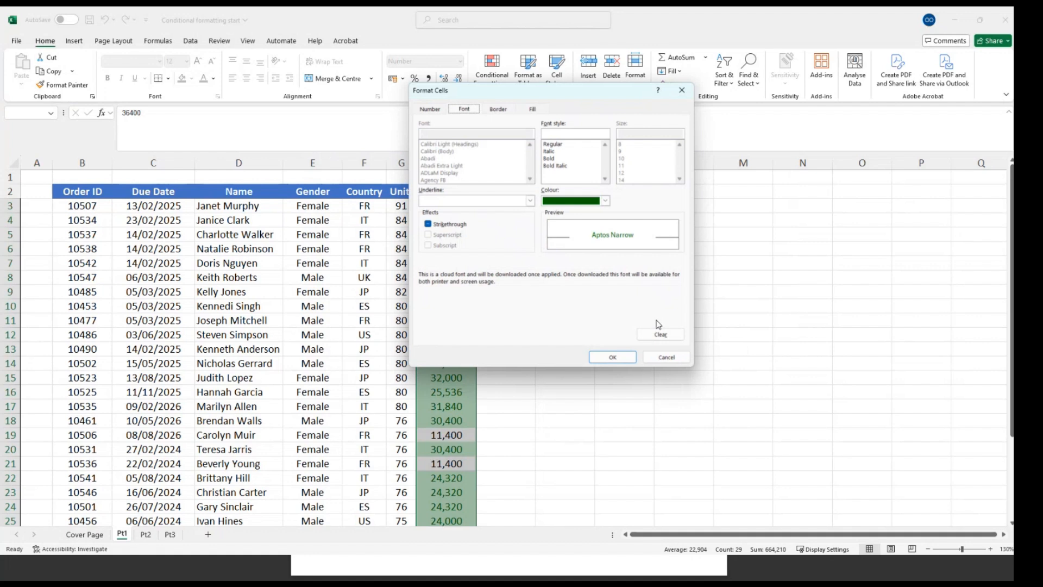
{"action": "left_click", "coordinate": [605, 200]}
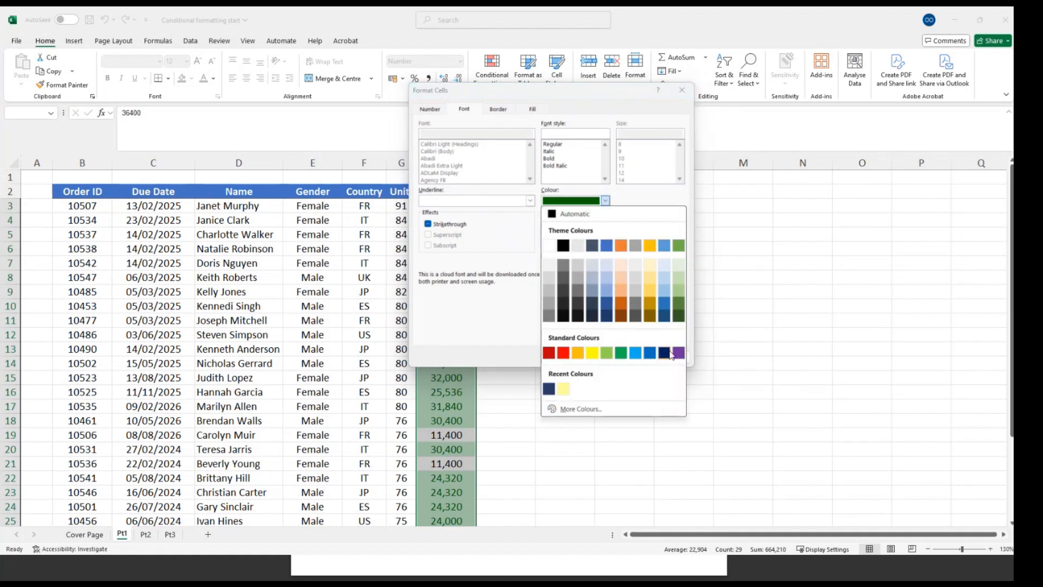
{"action": "left_click", "coordinate": [651, 267]}
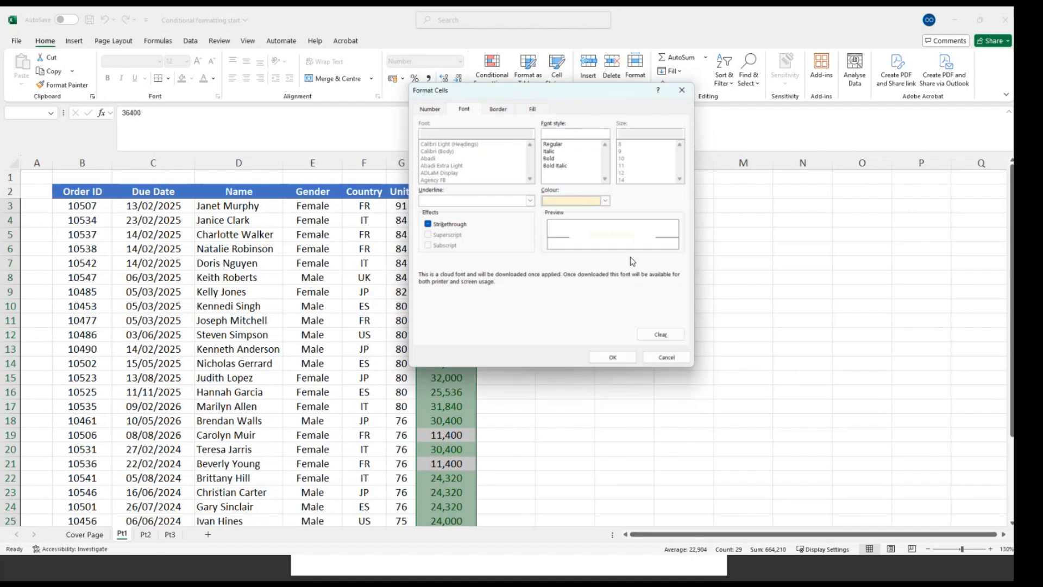
Step: Check the rule format's colour, border and font options, then apply the edited rule to the Revenue cells
{"action": "left_click", "coordinate": [605, 200]}
{"action": "left_click", "coordinate": [608, 201]}
{"action": "left_click", "coordinate": [502, 110]}
{"action": "left_click", "coordinate": [465, 111]}
{"action": "left_click", "coordinate": [613, 357]}
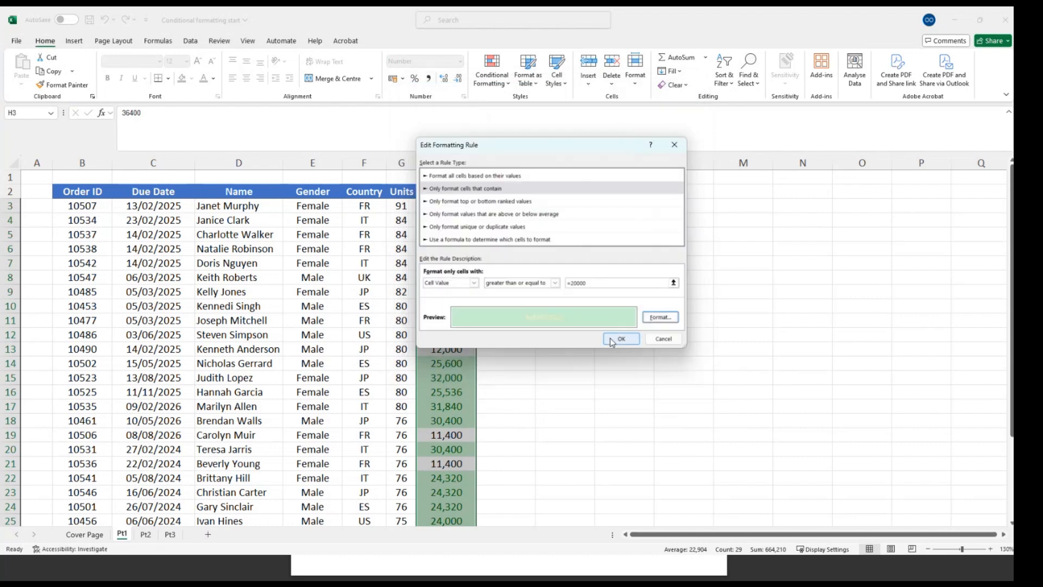
{"action": "left_click", "coordinate": [660, 318]}
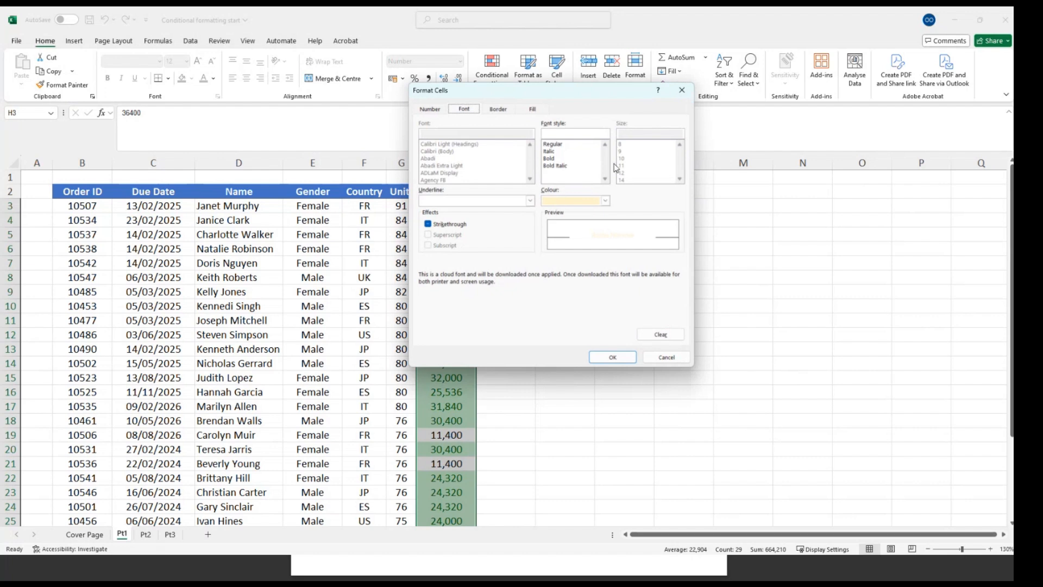
{"action": "left_click", "coordinate": [621, 358]}
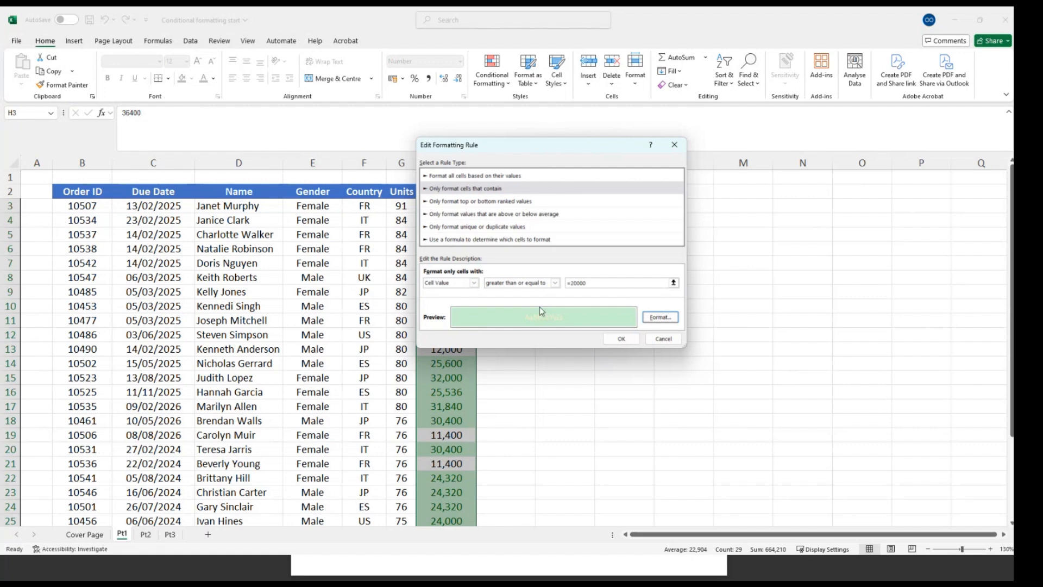
{"action": "left_click", "coordinate": [619, 339]}
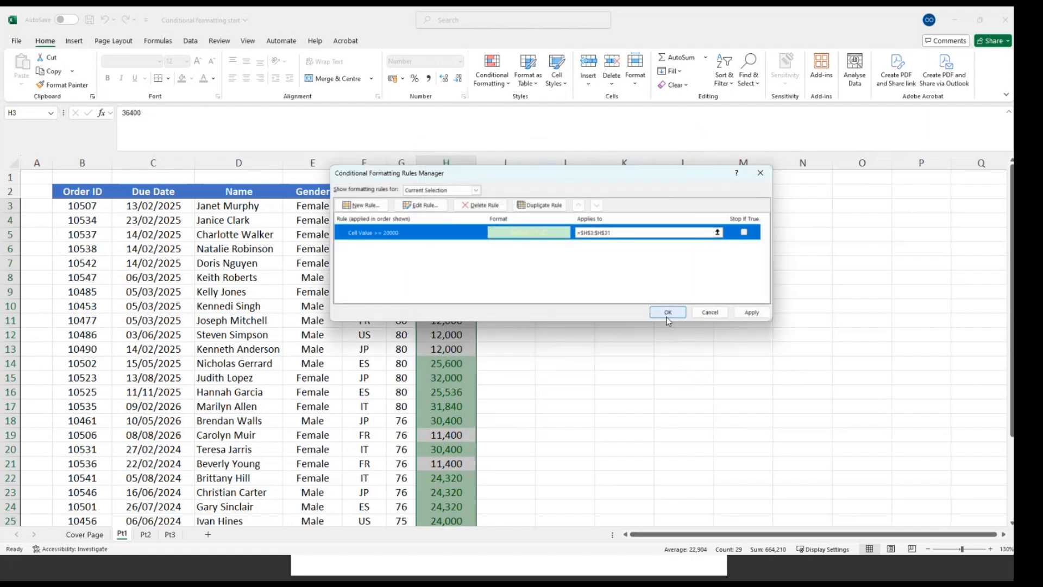
{"action": "left_click", "coordinate": [658, 314]}
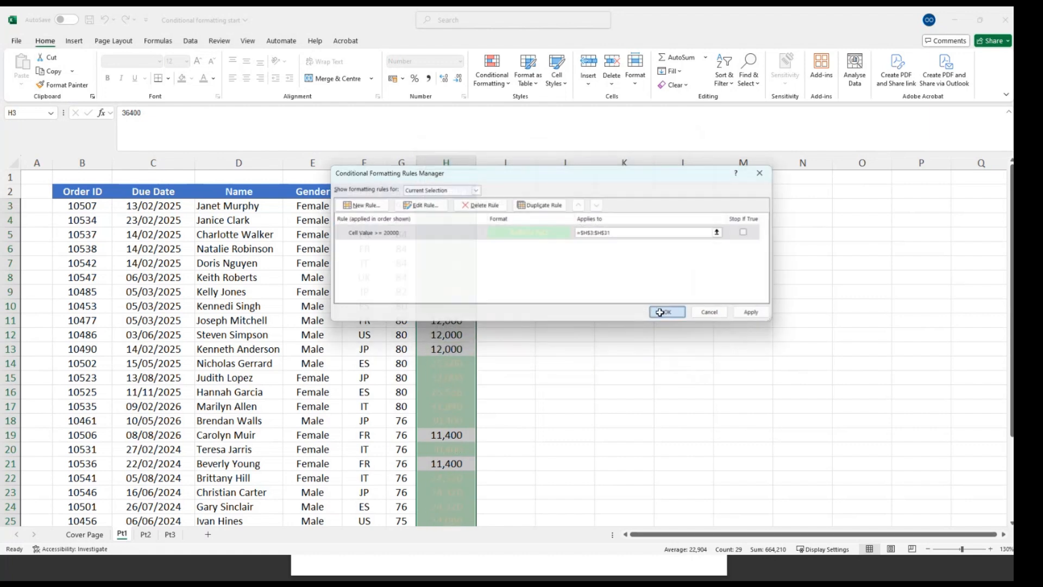
{"action": "left_click", "coordinate": [617, 295]}
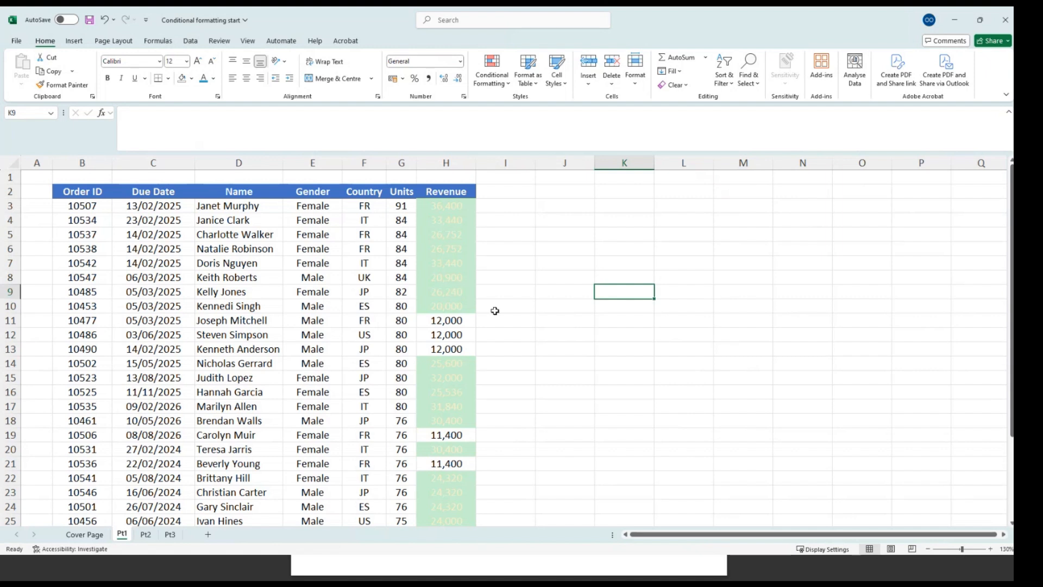
Step: Undo the rule edits and the original Greater Than rule on the Revenue cells
{"action": "left_click", "coordinate": [538, 309]}
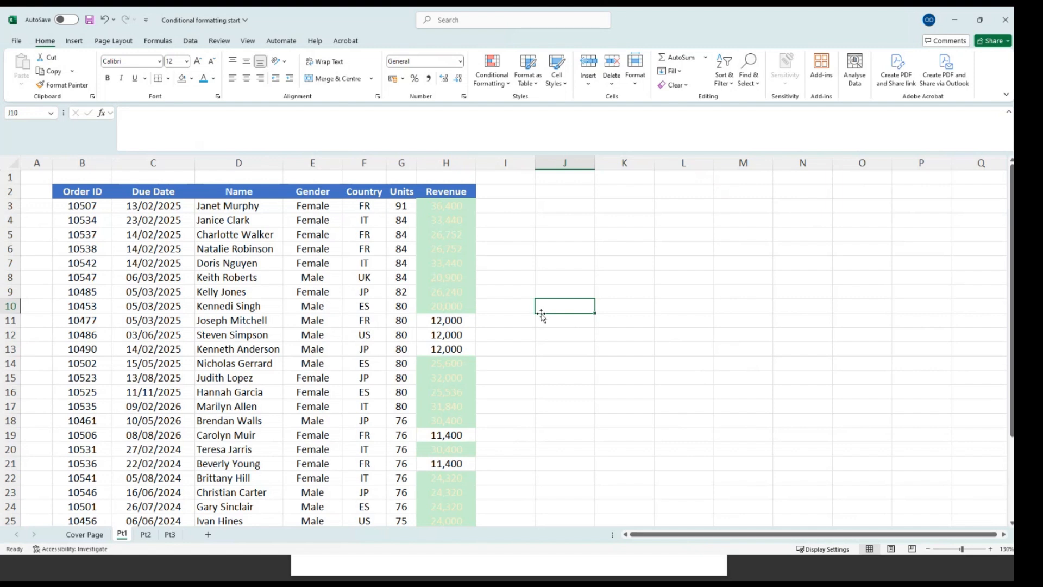
{"action": "key", "text": "ctrl+z"}
{"action": "key", "text": "ctrl+z"}
{"action": "key", "text": "ctrl+z"}
{"action": "key", "text": "ctrl+z"}
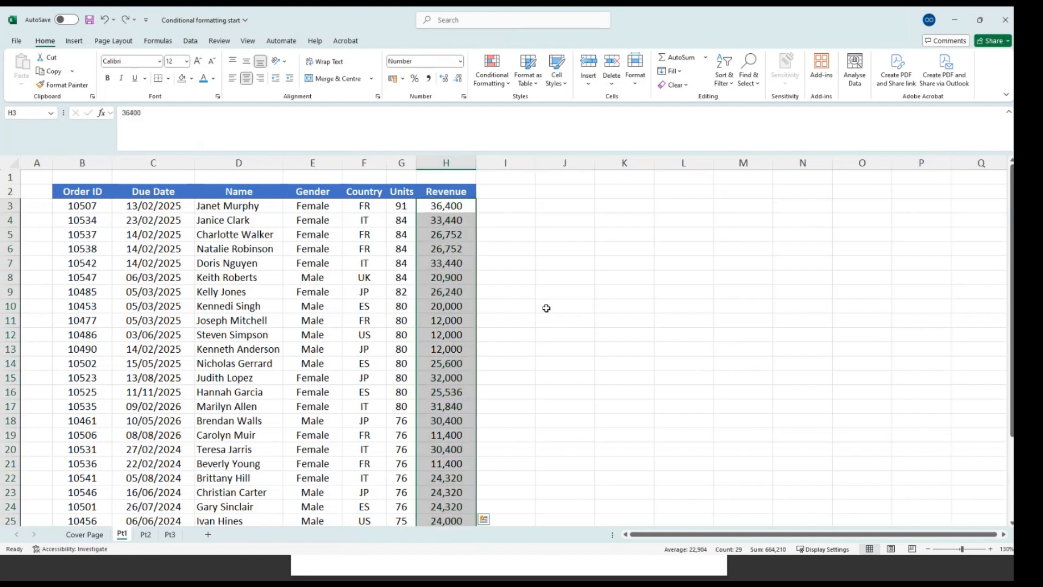
Step: Highlight Due Date cells C3:C31 occurring This Month using Light Red Fill with Dark Red Text
{"action": "left_click", "coordinate": [142, 206]}
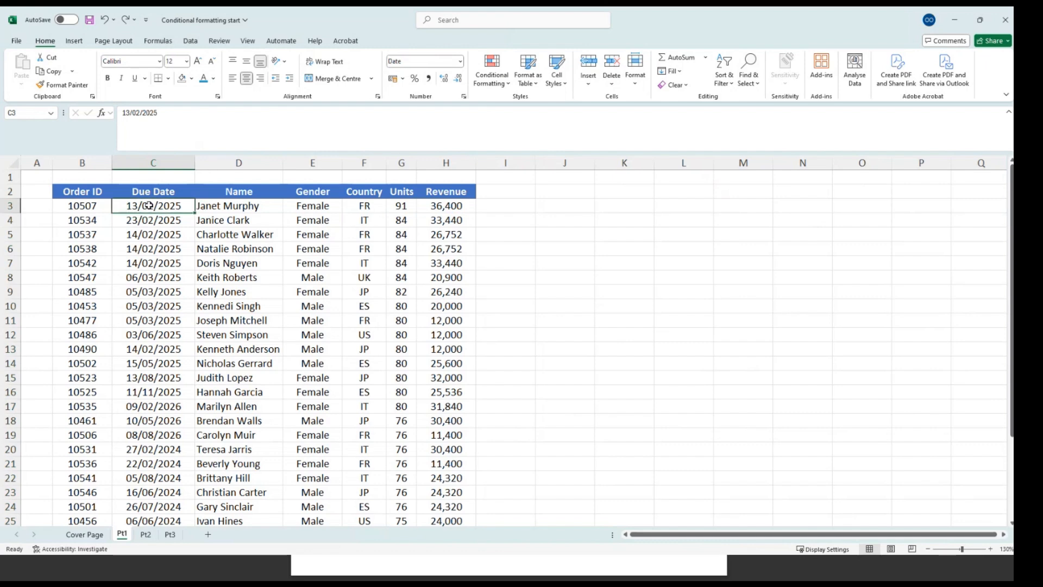
{"action": "key", "text": "ctrl+shift+Down"}
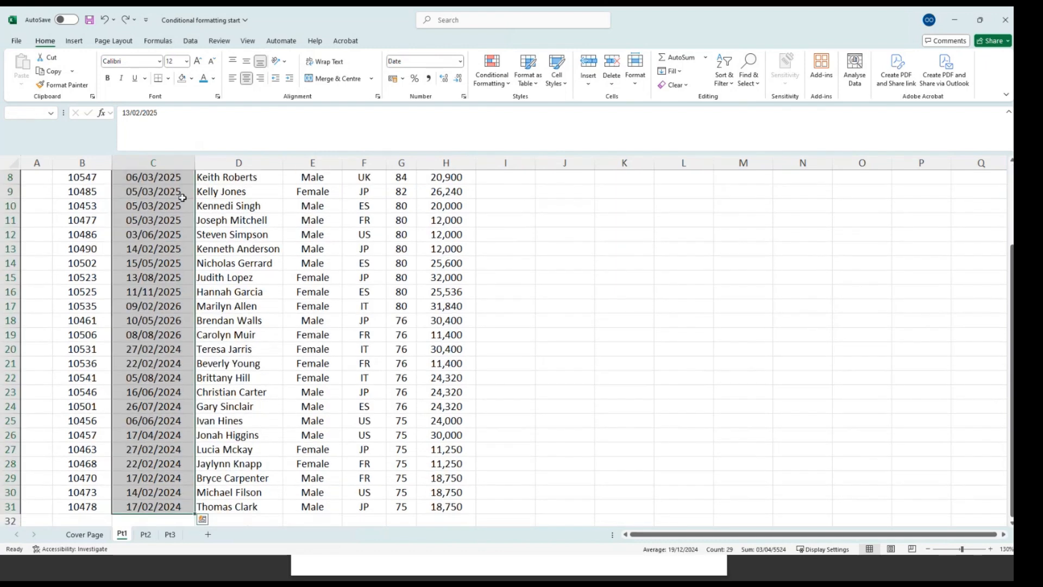
{"action": "left_click", "coordinate": [508, 84]}
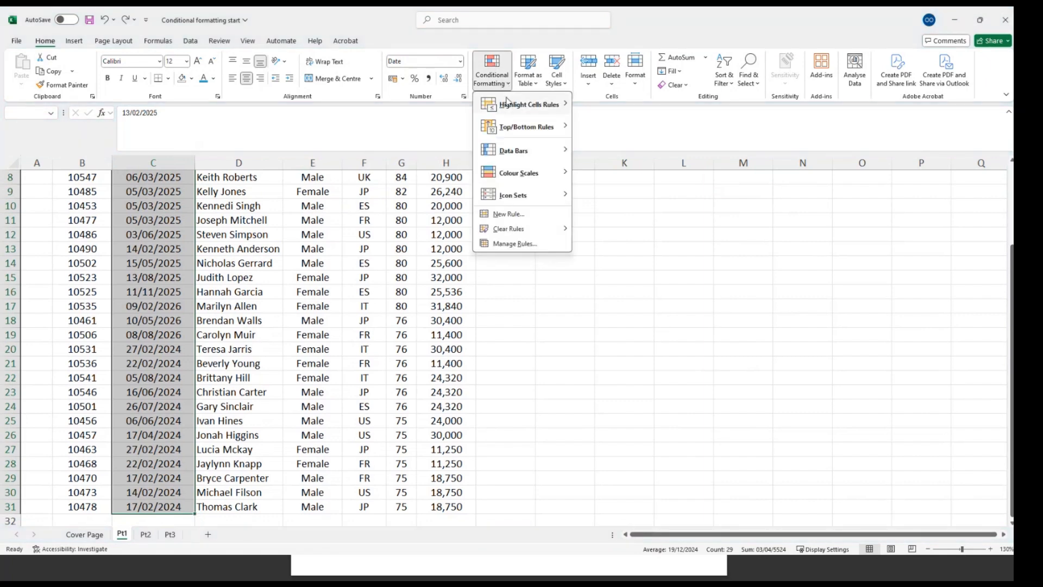
{"action": "mouse_move", "coordinate": [516, 106]}
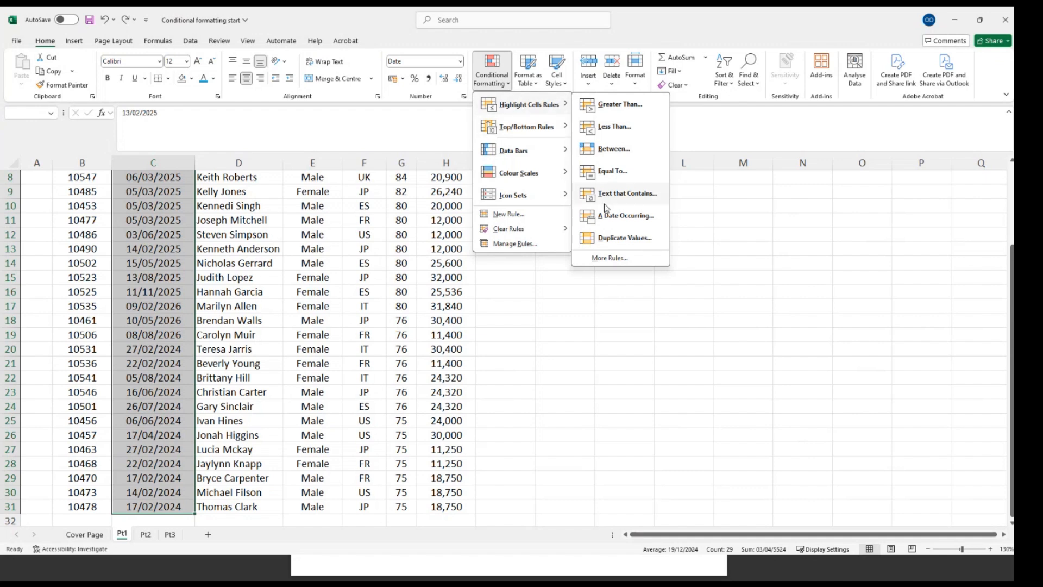
{"action": "left_click", "coordinate": [623, 217]}
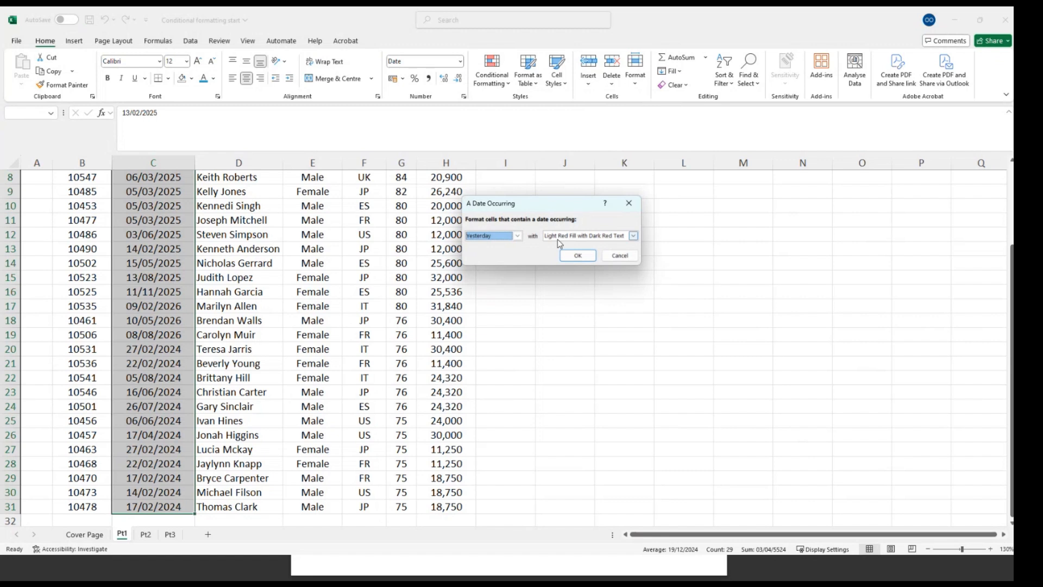
{"action": "left_click", "coordinate": [517, 236]}
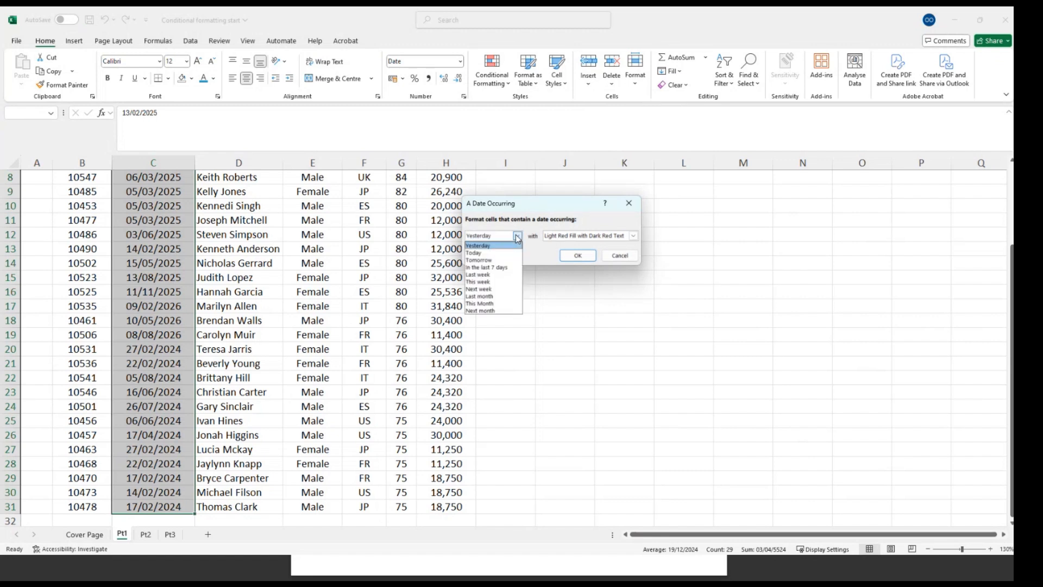
{"action": "left_click", "coordinate": [480, 304]}
{"action": "left_click", "coordinate": [579, 255]}
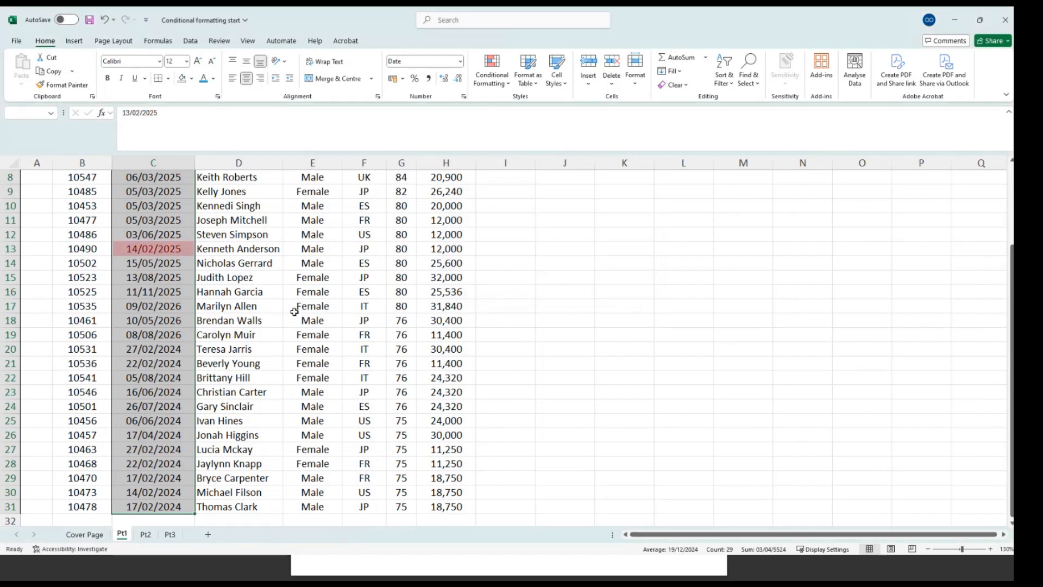
{"action": "scroll", "coordinate": [293, 312], "scroll_direction": "up", "scroll_amount": 3}
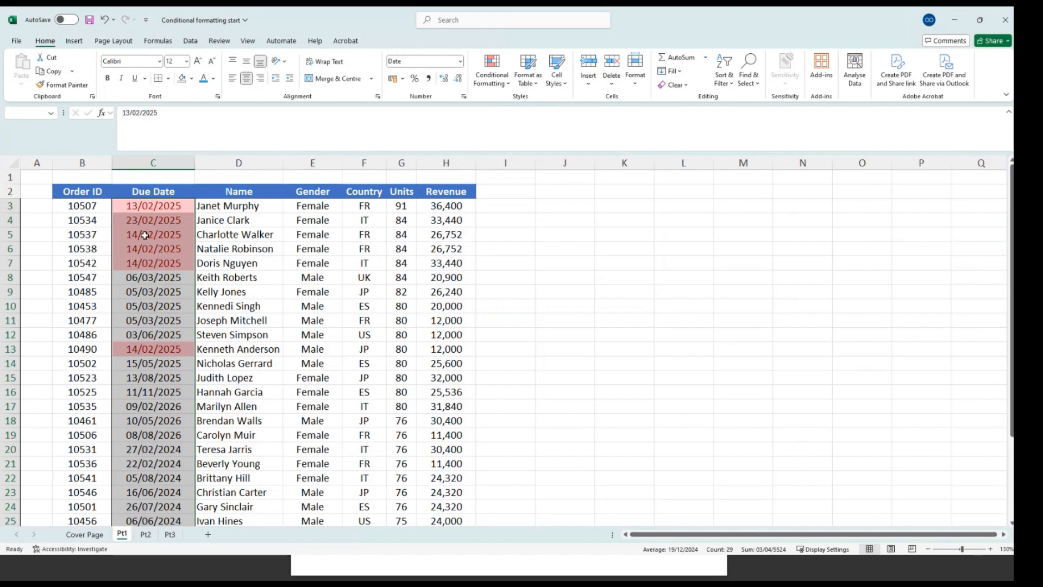
{"action": "left_click", "coordinate": [550, 351]}
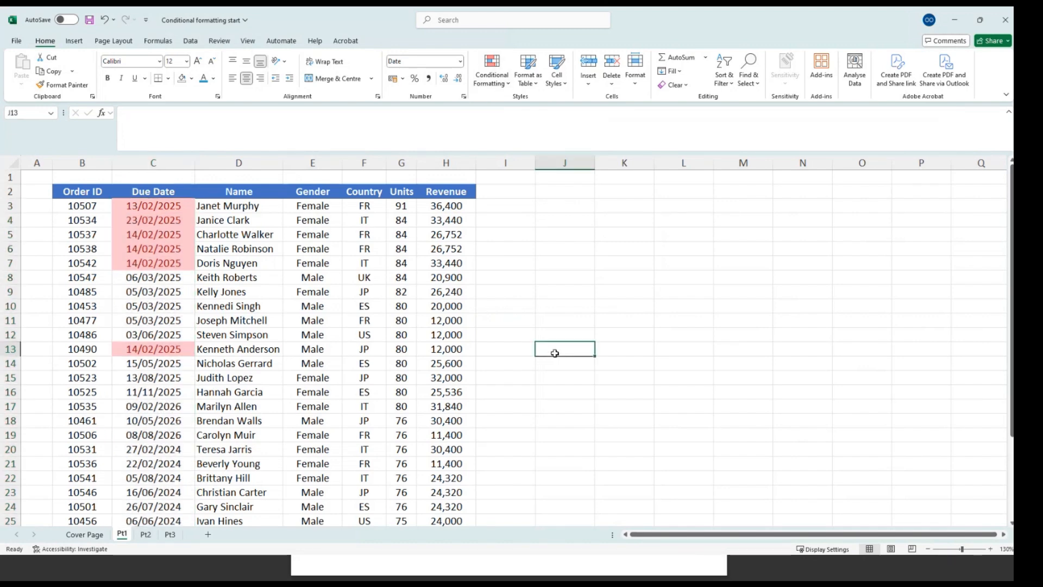
Step: Undo the This Month date rule on Due Date cells C3:C31
{"action": "scroll", "coordinate": [197, 292], "scroll_direction": "down", "scroll_amount": 1}
{"action": "scroll", "coordinate": [215, 302], "scroll_direction": "up", "scroll_amount": 1}
{"action": "left_click", "coordinate": [79, 206]}
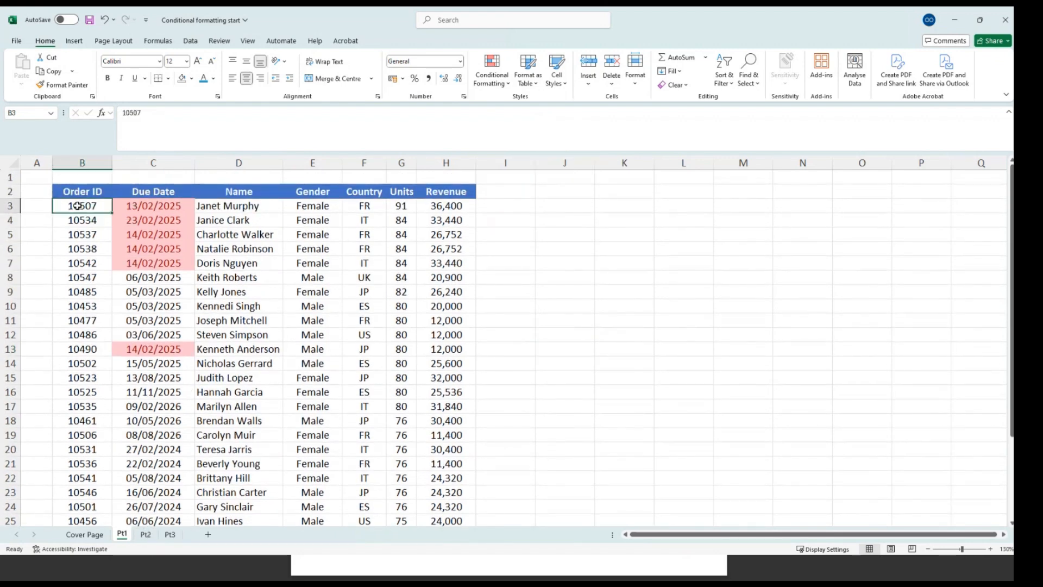
{"action": "left_click", "coordinate": [163, 209]}
{"action": "key", "text": "ctrl+shift+Down"}
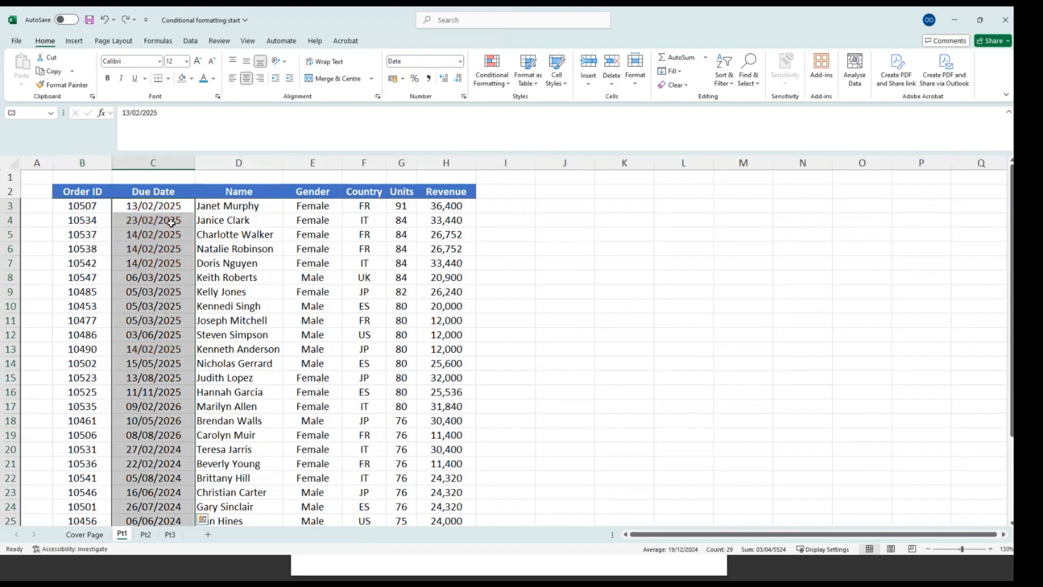
Step: Highlight cells greater than 20000 in the data range B3:H31 using Light Red Fill with Dark Red Text
{"action": "left_click", "coordinate": [73, 205]}
{"action": "key", "text": "shift+Right"}
{"action": "key", "text": "shift+Right"}
{"action": "key", "text": "shift+Right"}
{"action": "key", "text": "shift+Right"}
{"action": "key", "text": "shift+Right"}
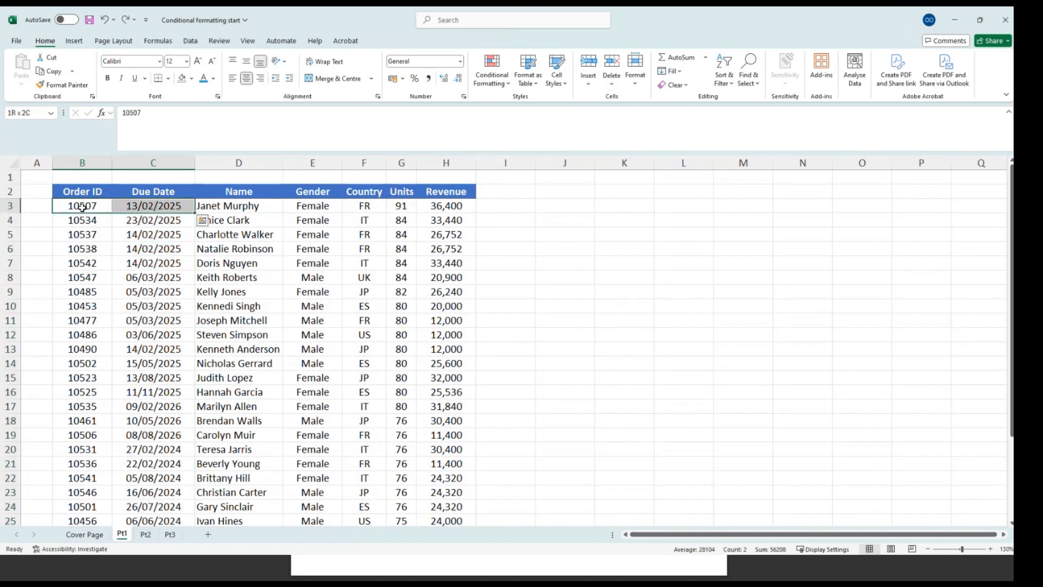
{"action": "key", "text": "shift+Right"}
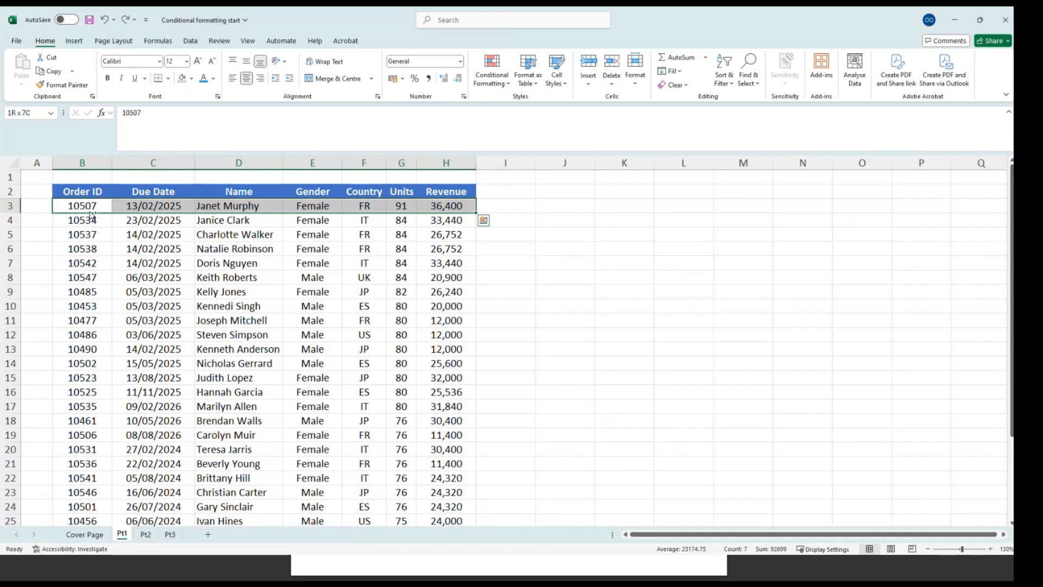
{"action": "key", "text": "ctrl+shift+Down"}
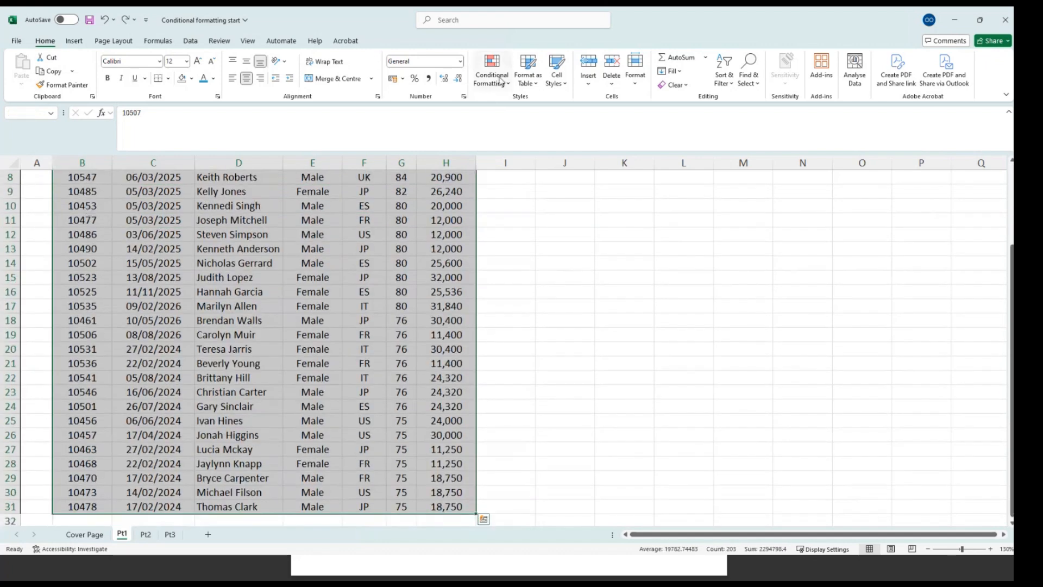
{"action": "left_click", "coordinate": [501, 81]}
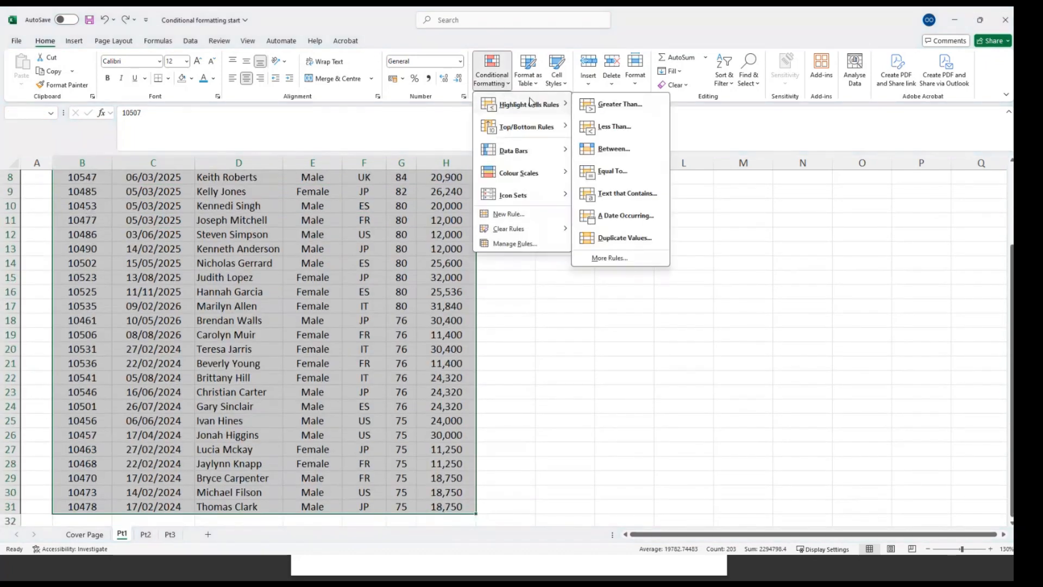
{"action": "left_click", "coordinate": [600, 105]}
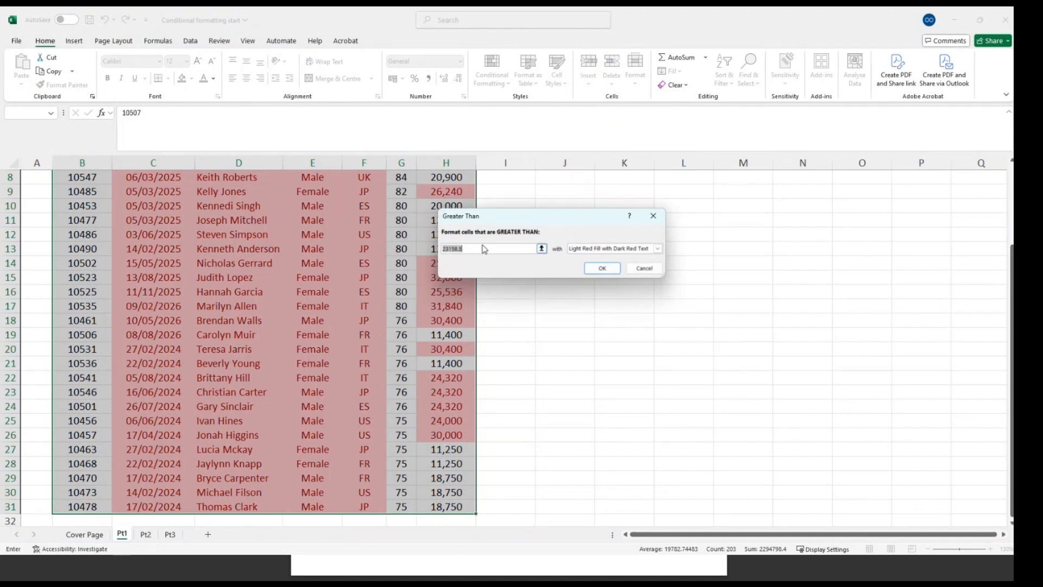
{"action": "type", "text": "00"}
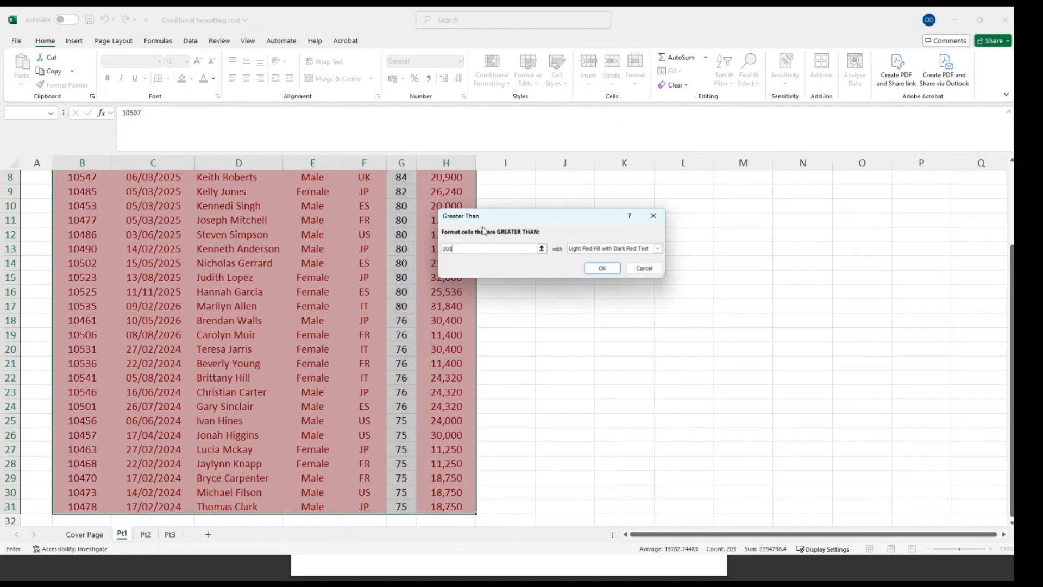
{"action": "type", "text": "00"}
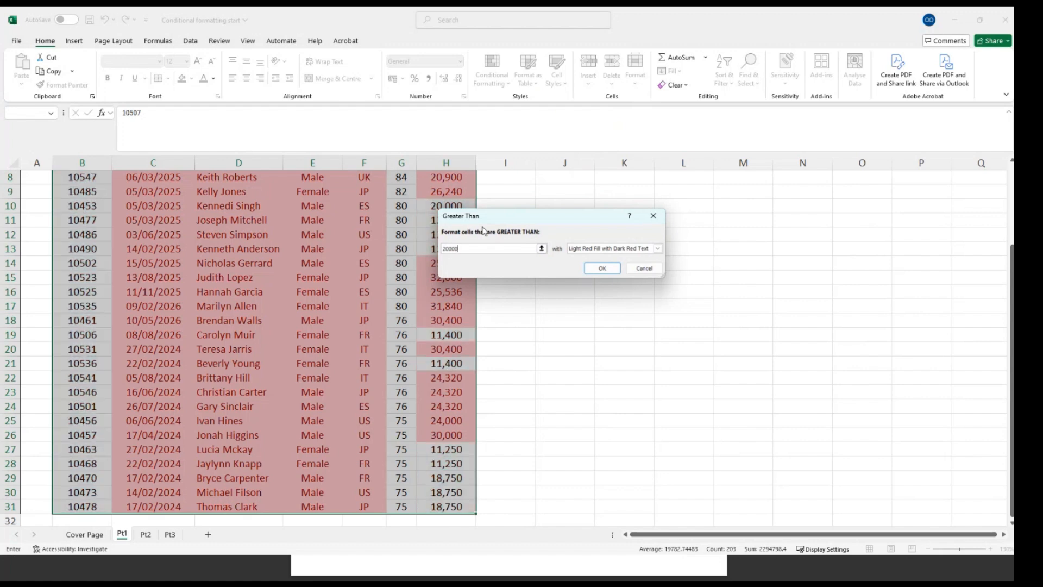
{"action": "left_click", "coordinate": [604, 269]}
{"action": "scroll", "coordinate": [566, 310], "scroll_direction": "up", "scroll_amount": 3}
{"action": "left_click", "coordinate": [555, 335]}
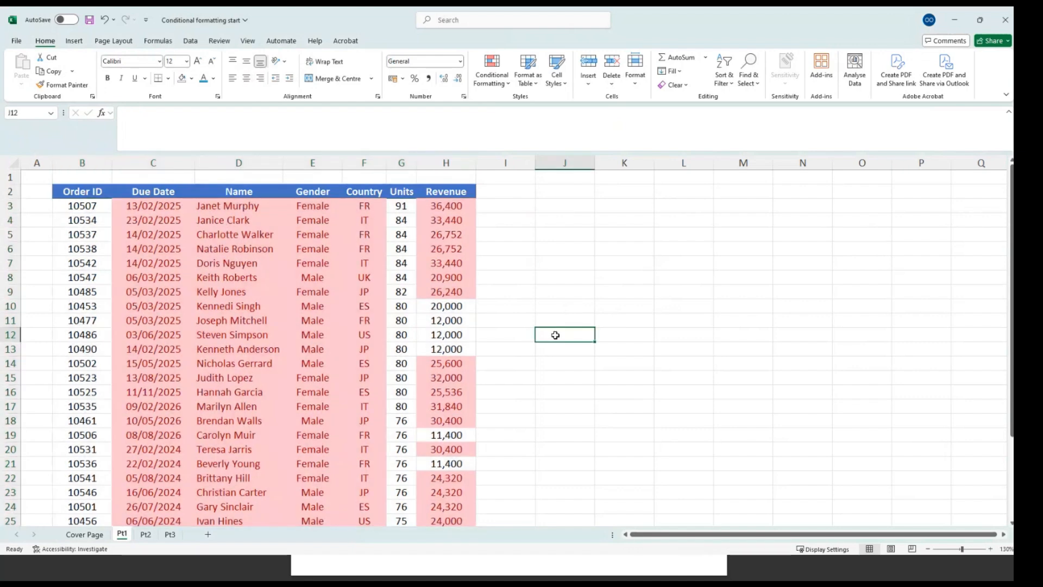
{"action": "scroll", "coordinate": [470, 436], "scroll_direction": "down", "scroll_amount": 1}
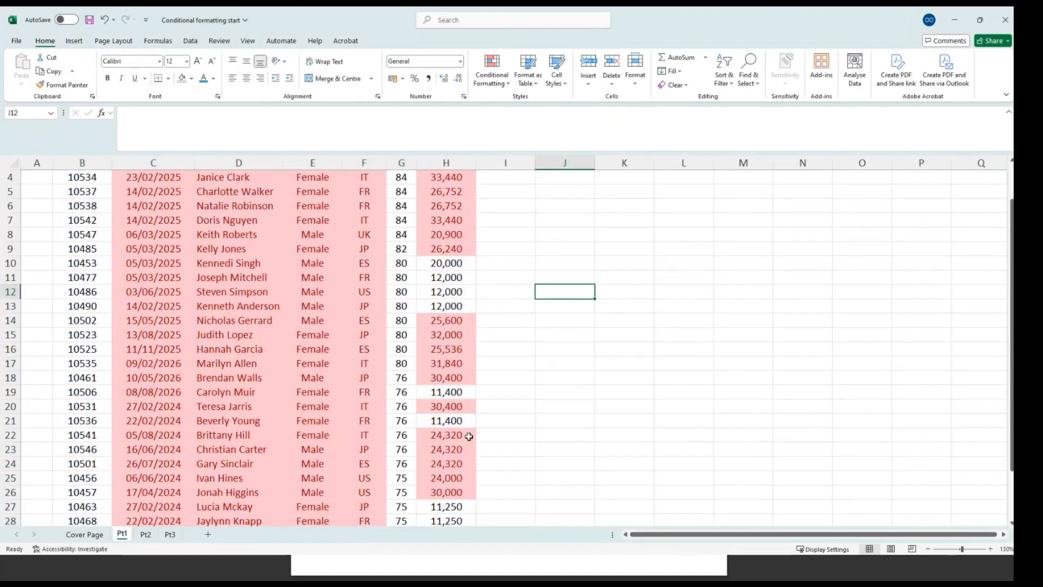
{"action": "scroll", "coordinate": [536, 412], "scroll_direction": "up", "scroll_amount": 1}
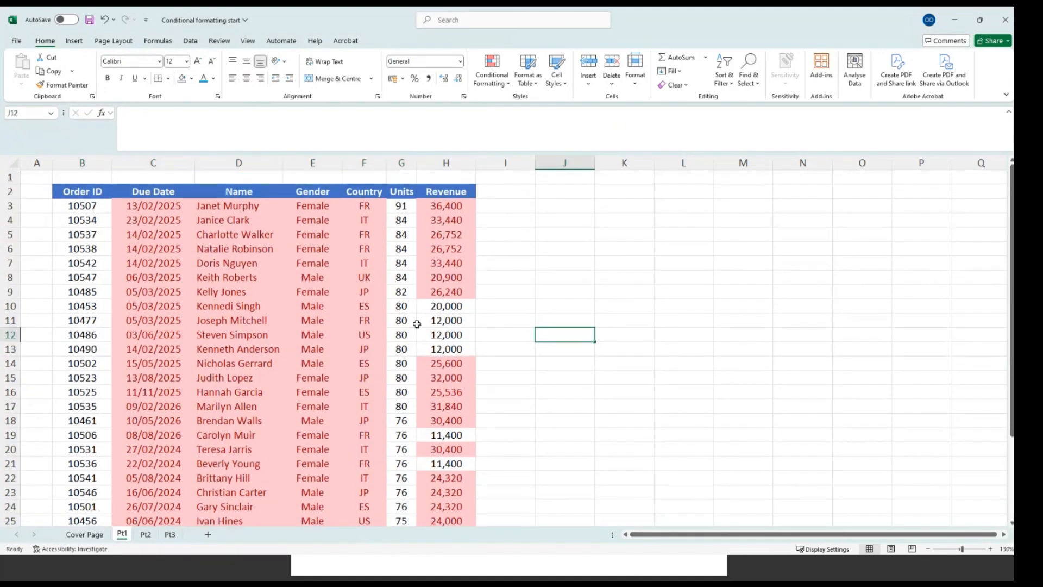
{"action": "scroll", "coordinate": [238, 418], "scroll_direction": "down", "scroll_amount": 1}
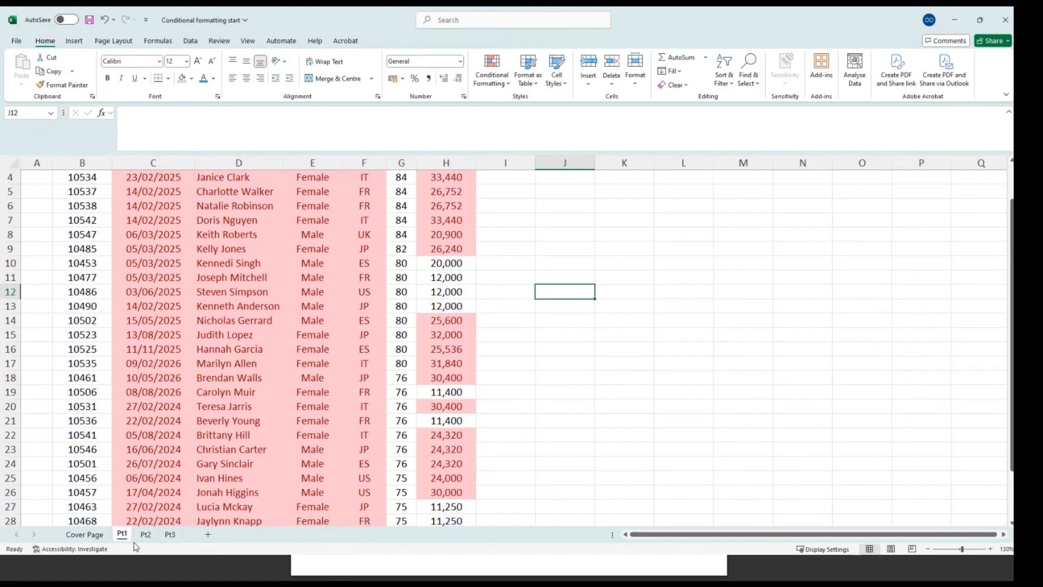
Step: Look over the sales table on the Pt2 sheet, then open the regional sales table on the Pt3 sheet
{"action": "left_click", "coordinate": [145, 534]}
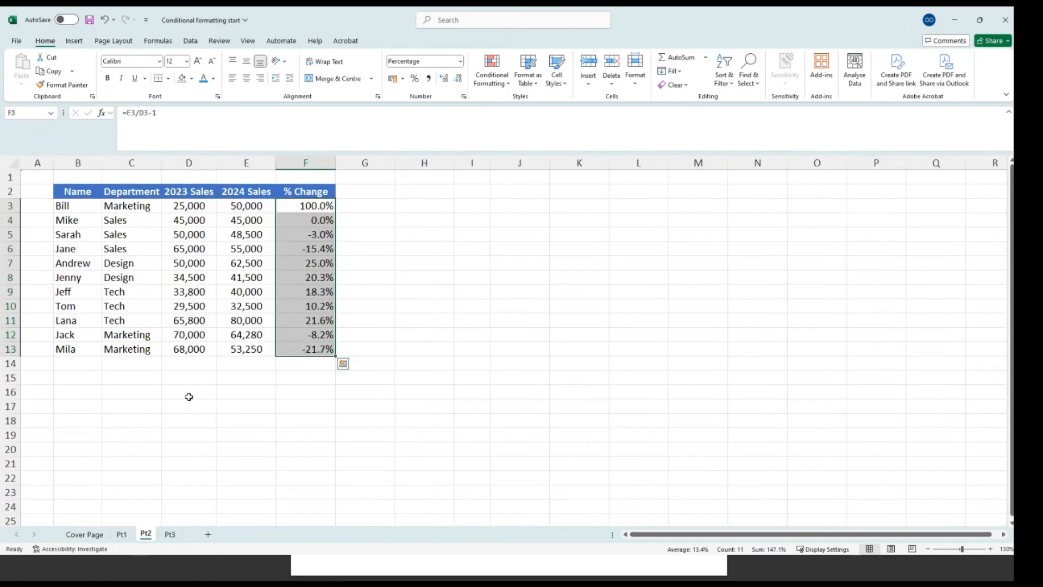
{"action": "left_click", "coordinate": [197, 361]}
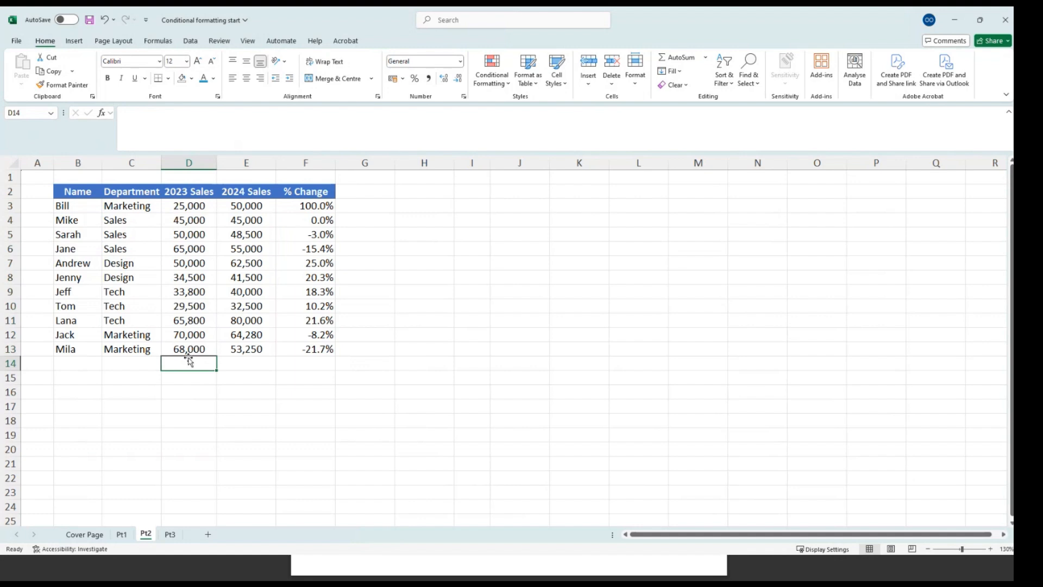
{"action": "left_click", "coordinate": [171, 534]}
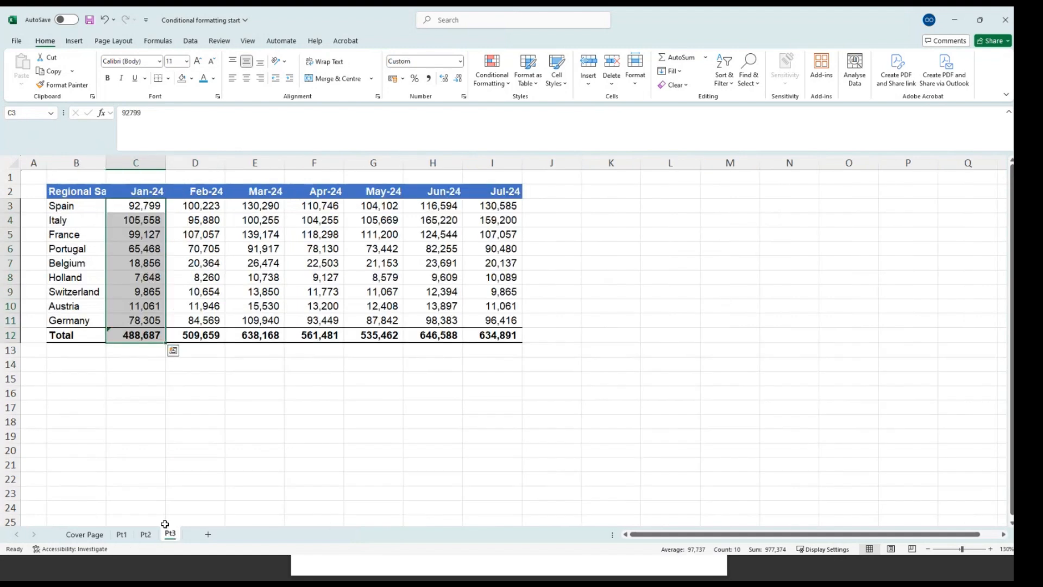
{"action": "left_click", "coordinate": [146, 319]}
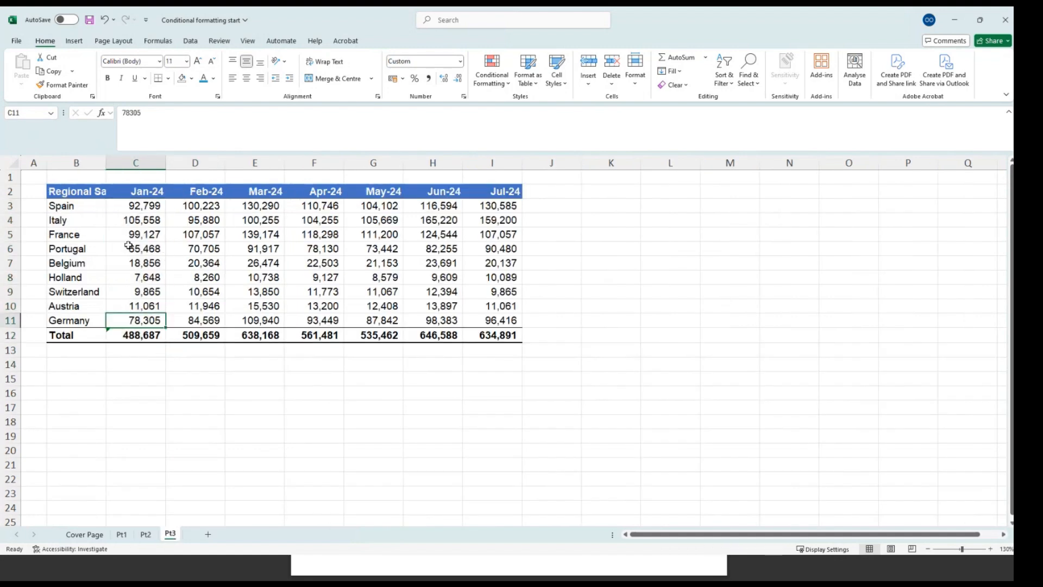
{"action": "left_click", "coordinate": [134, 204]}
{"action": "left_click", "coordinate": [138, 193]}
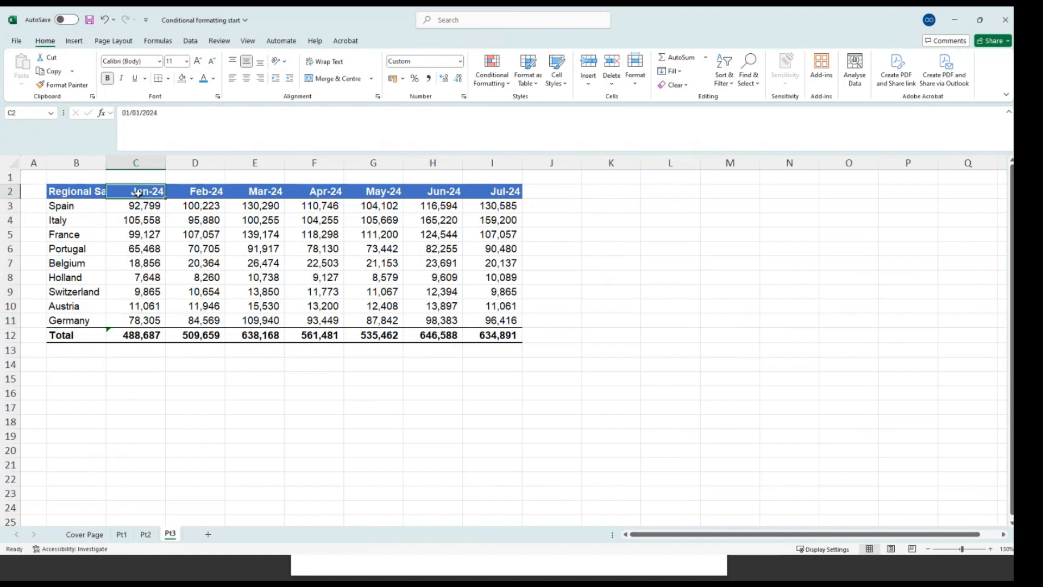
Step: Apply the Green - Yellow - Red colour scale to the Jan-24 values and total in C3:C12
{"action": "left_click", "coordinate": [138, 206]}
{"action": "left_click_drag", "start_coordinate": [137, 206], "coordinate": [137, 335]}
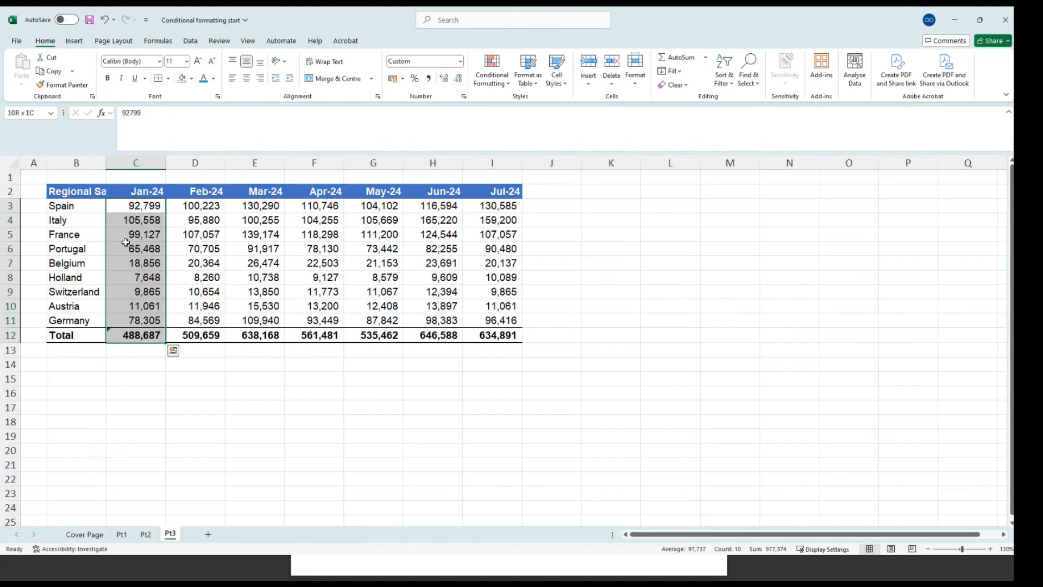
{"action": "left_click", "coordinate": [503, 92]}
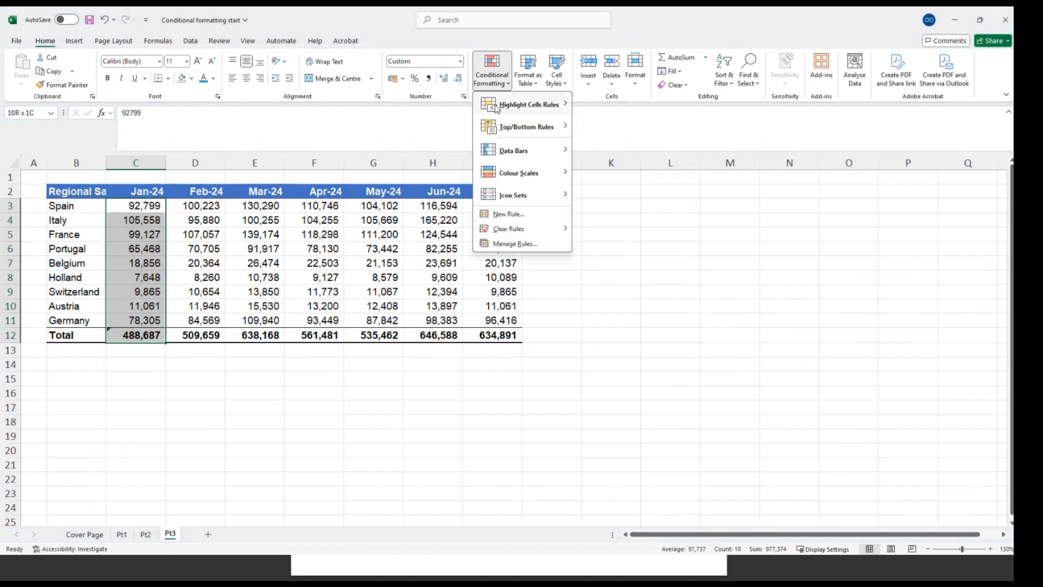
{"action": "mouse_move", "coordinate": [520, 175]}
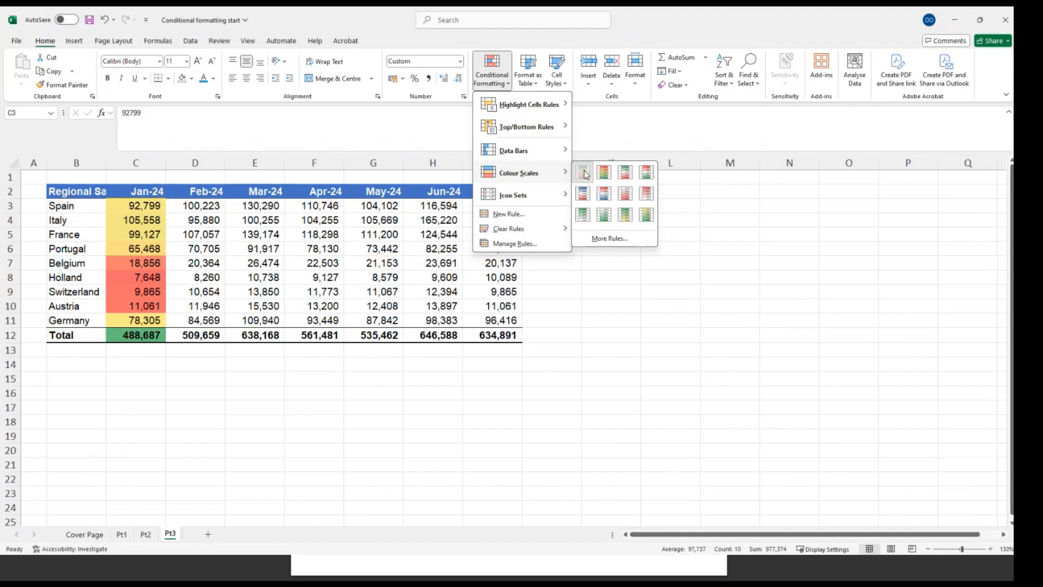
{"action": "left_click", "coordinate": [583, 172]}
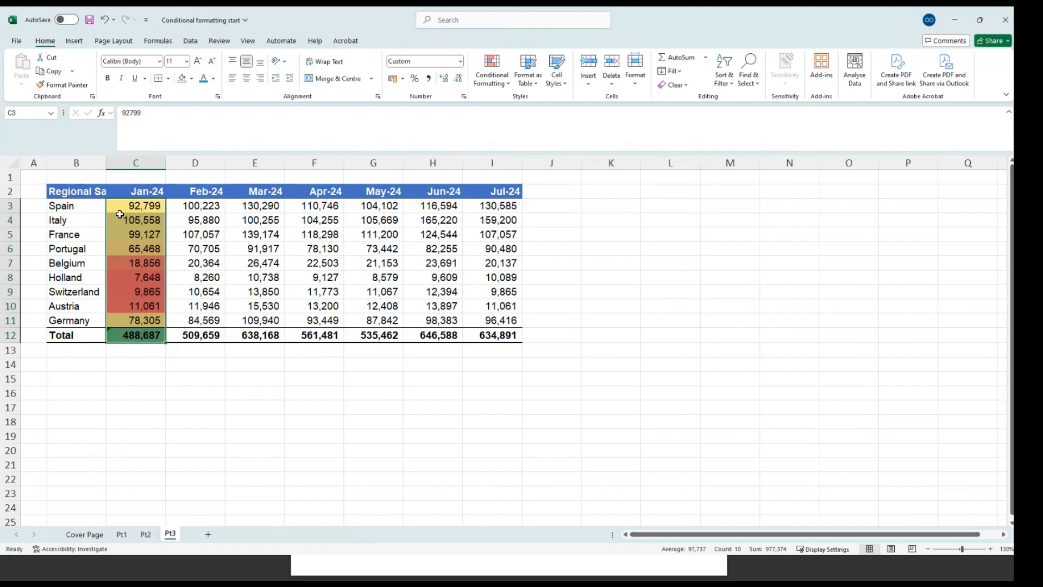
{"action": "left_click", "coordinate": [120, 217]}
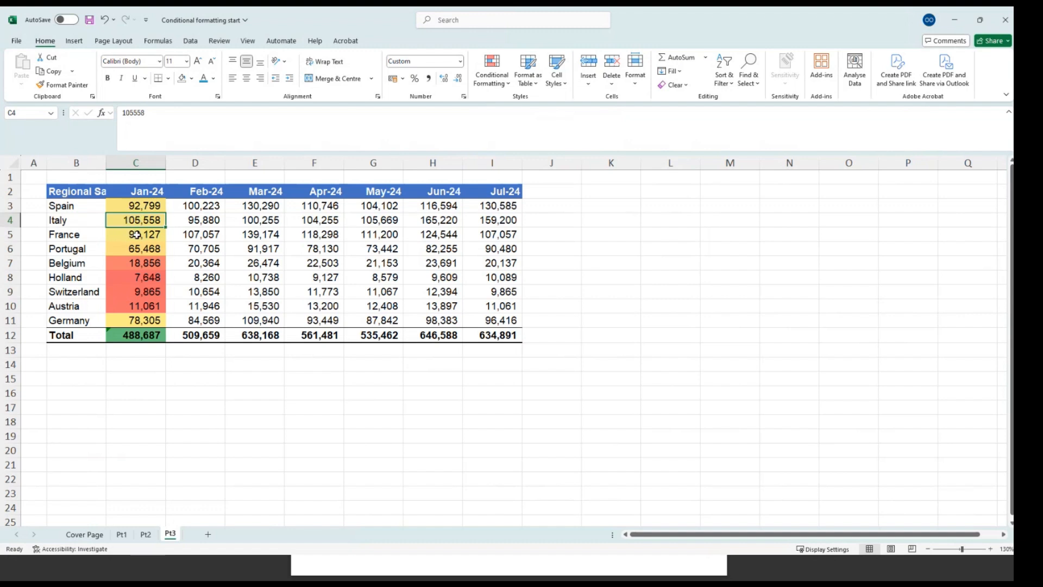
Step: Apply the Green - White Colour Scale to the Jan-24 cells C3:C12
{"action": "left_click", "coordinate": [141, 333]}
{"action": "left_click_drag", "start_coordinate": [142, 337], "coordinate": [143, 206]}
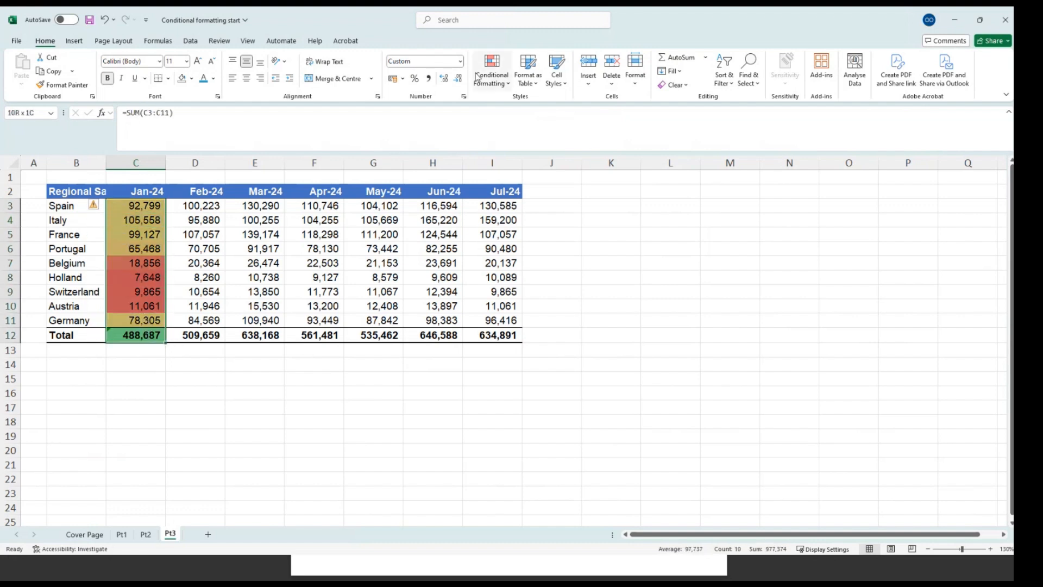
{"action": "left_click", "coordinate": [491, 78]}
{"action": "mouse_move", "coordinate": [544, 174]}
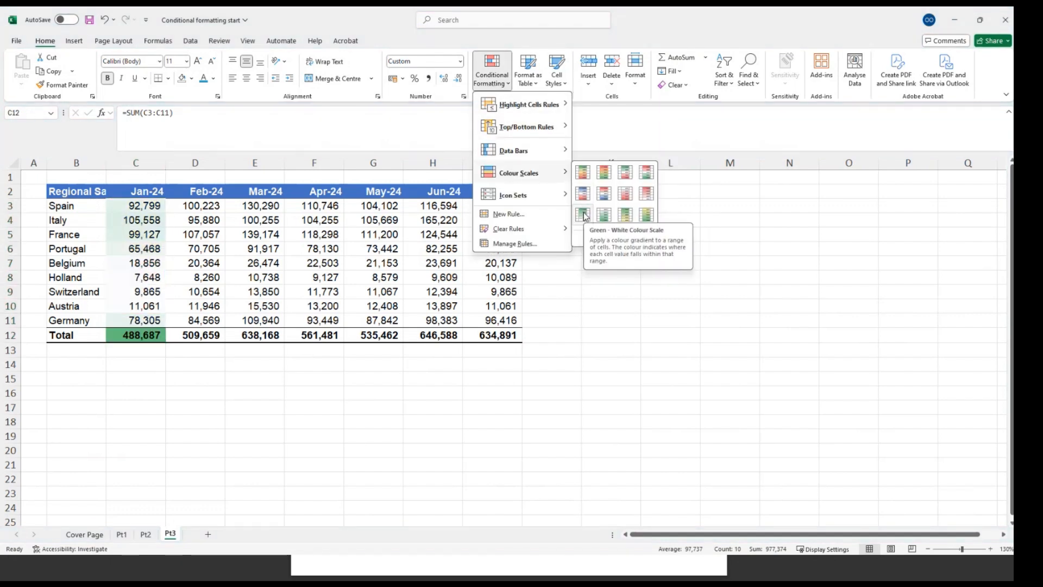
{"action": "left_click", "coordinate": [585, 216]}
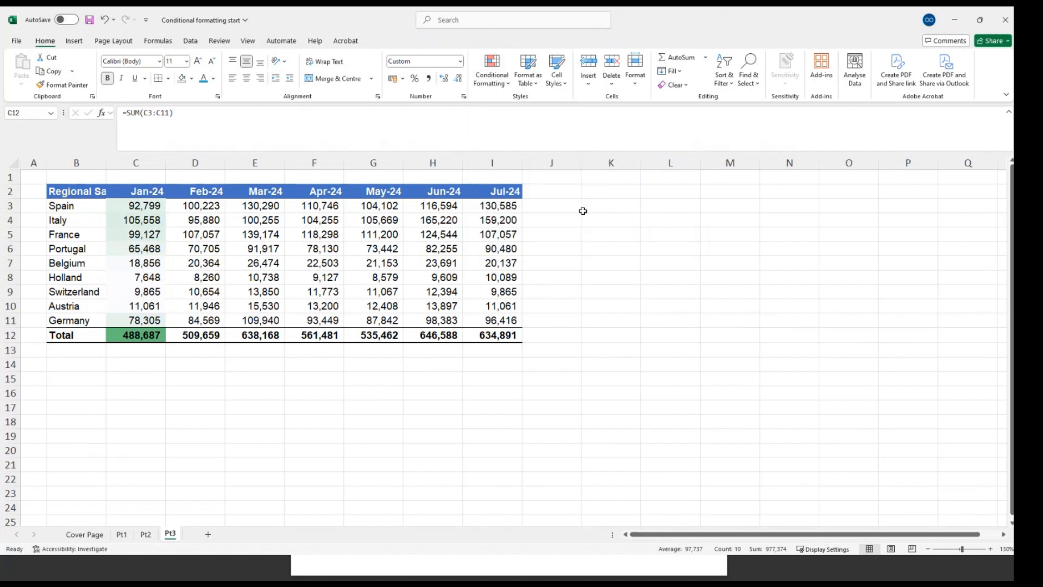
Step: Add green gradient-fill data bars to the Jan-24 cells C3:C12
{"action": "left_click", "coordinate": [505, 80]}
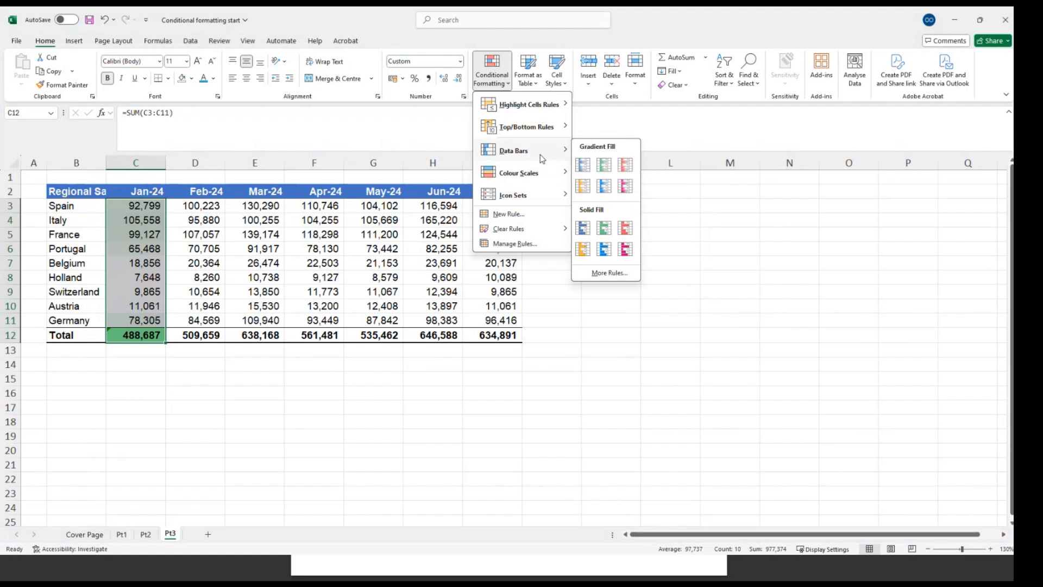
{"action": "left_click", "coordinate": [606, 168]}
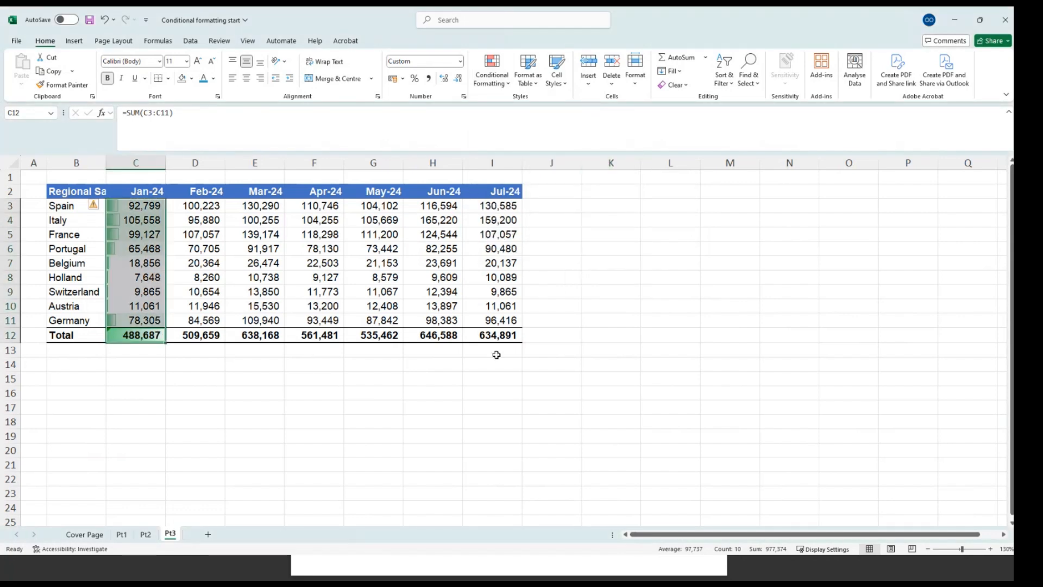
{"action": "left_click", "coordinate": [207, 469]}
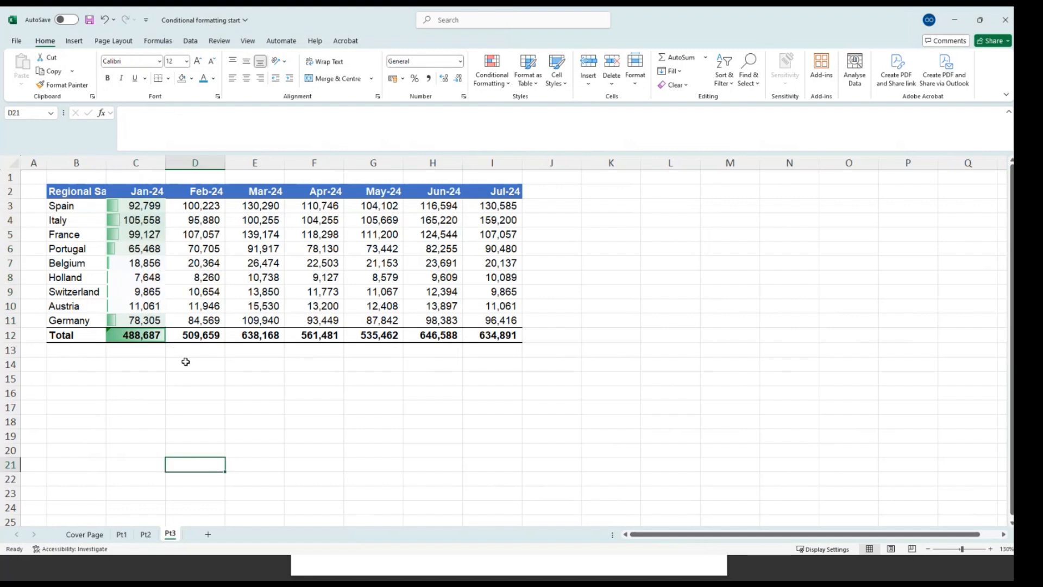